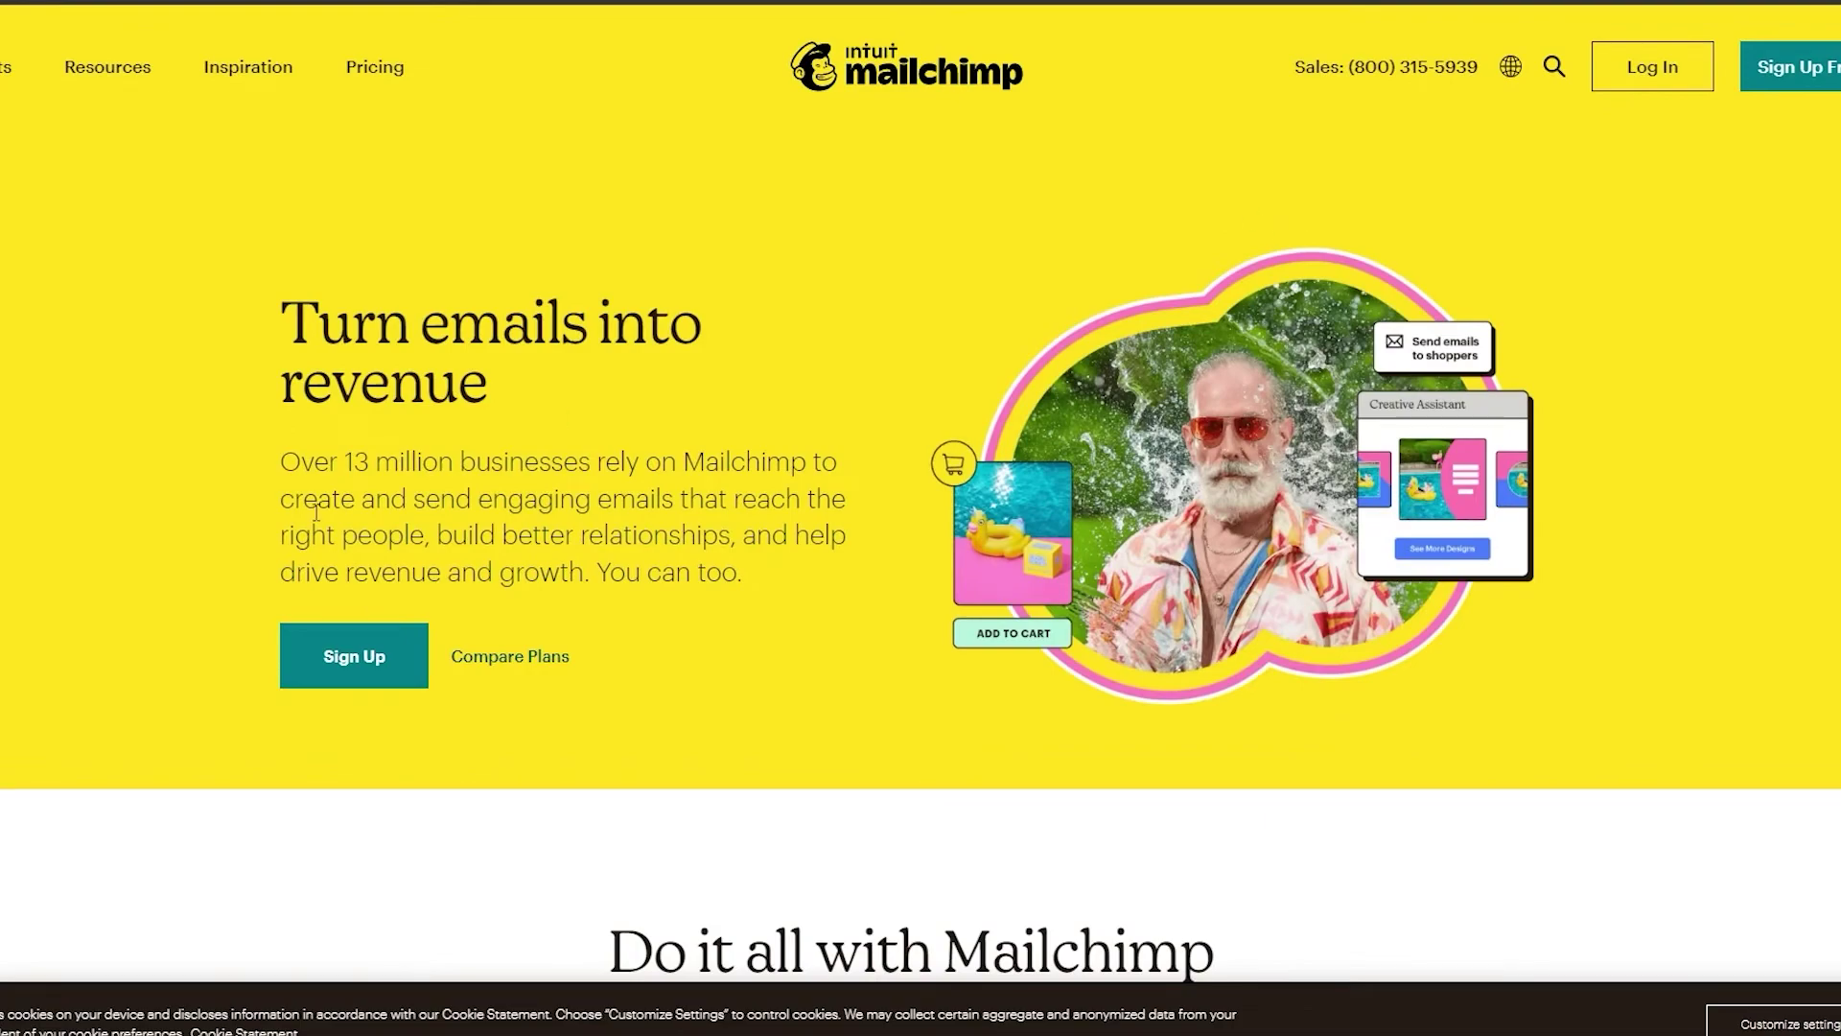
Step: Open the Mailchimp sign-up form from the homepage's Sign Up button
click(382, 656)
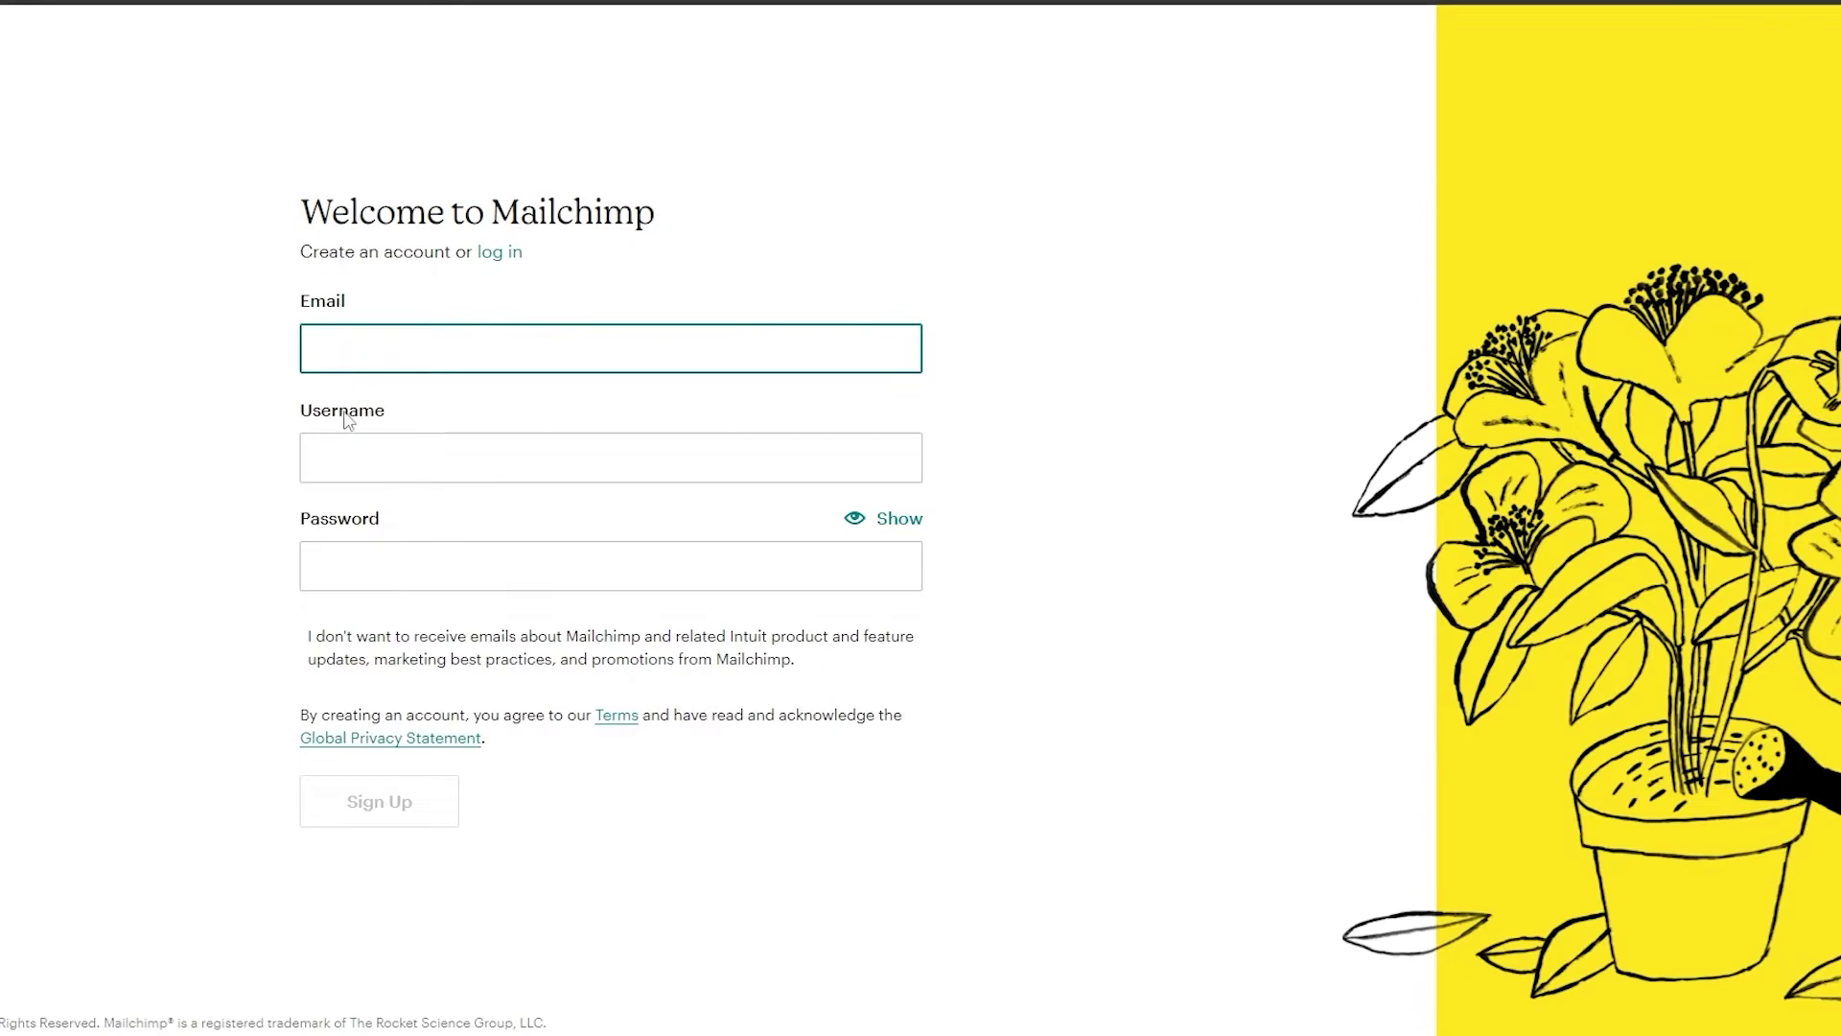
Step: Submit the autofilled email, username and password to create the Mailchimp account
key(Tab)
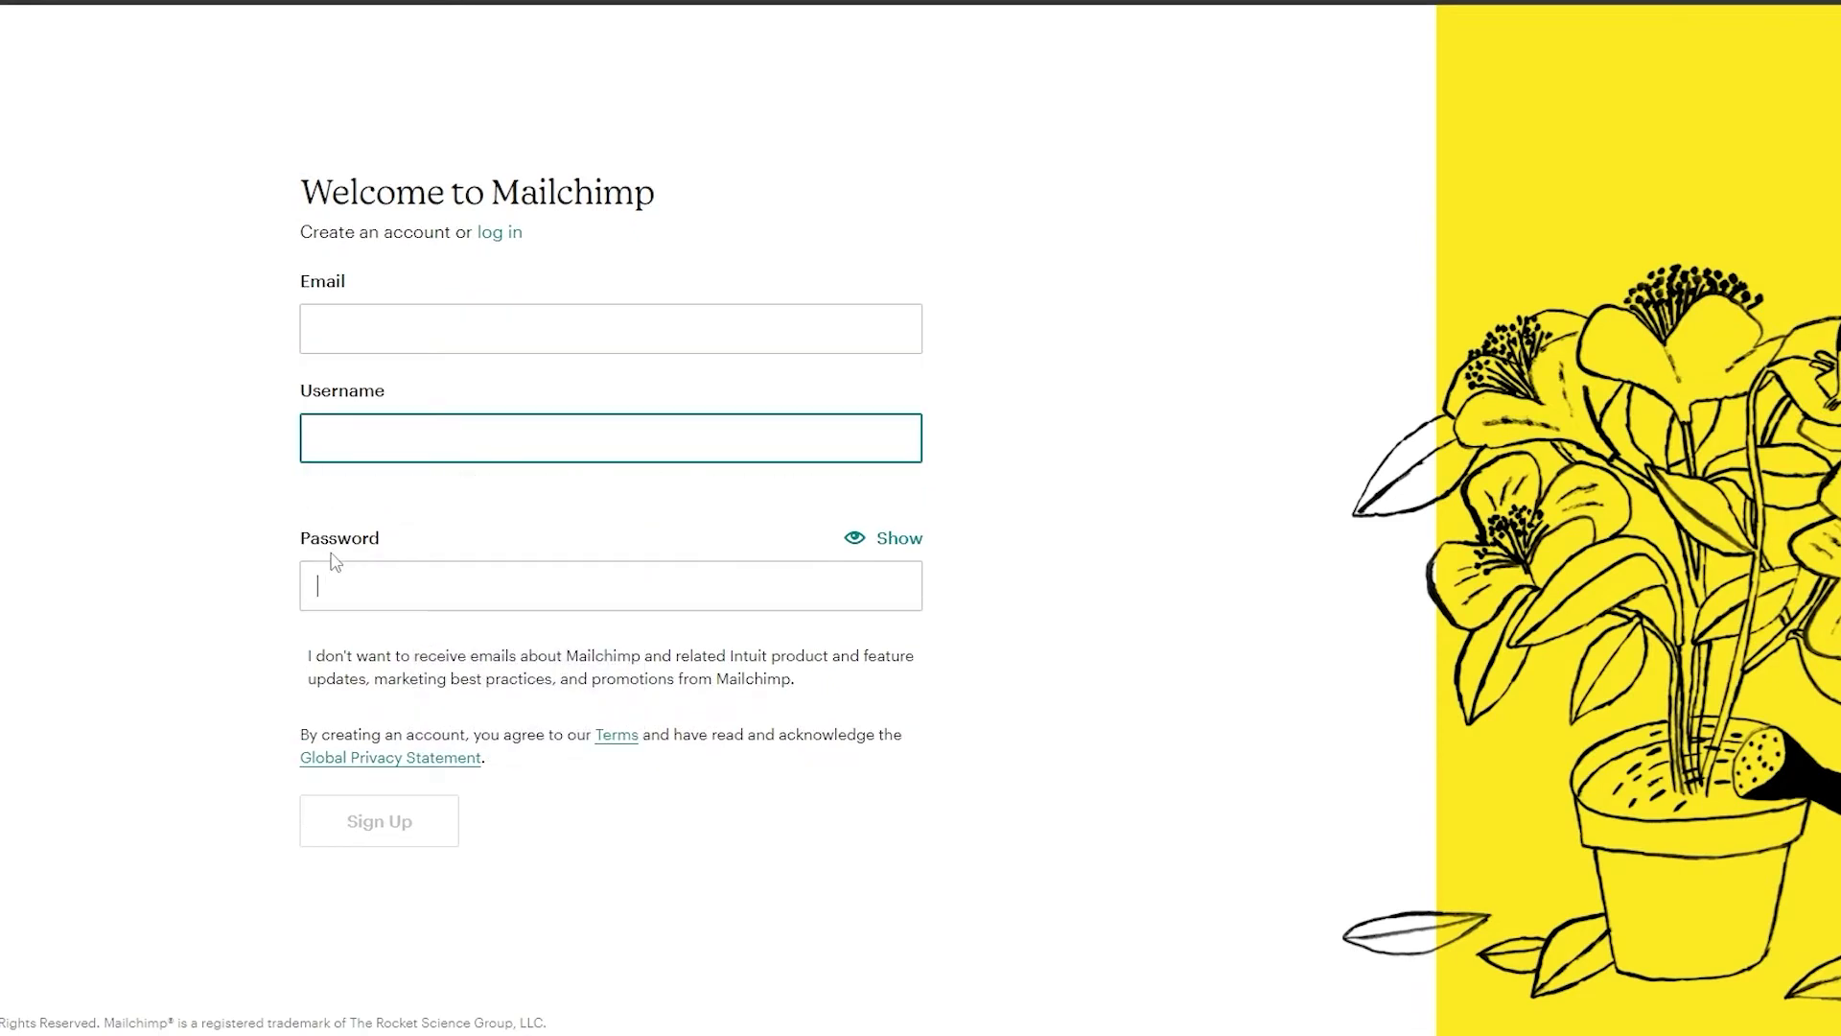
key(Tab)
click(408, 839)
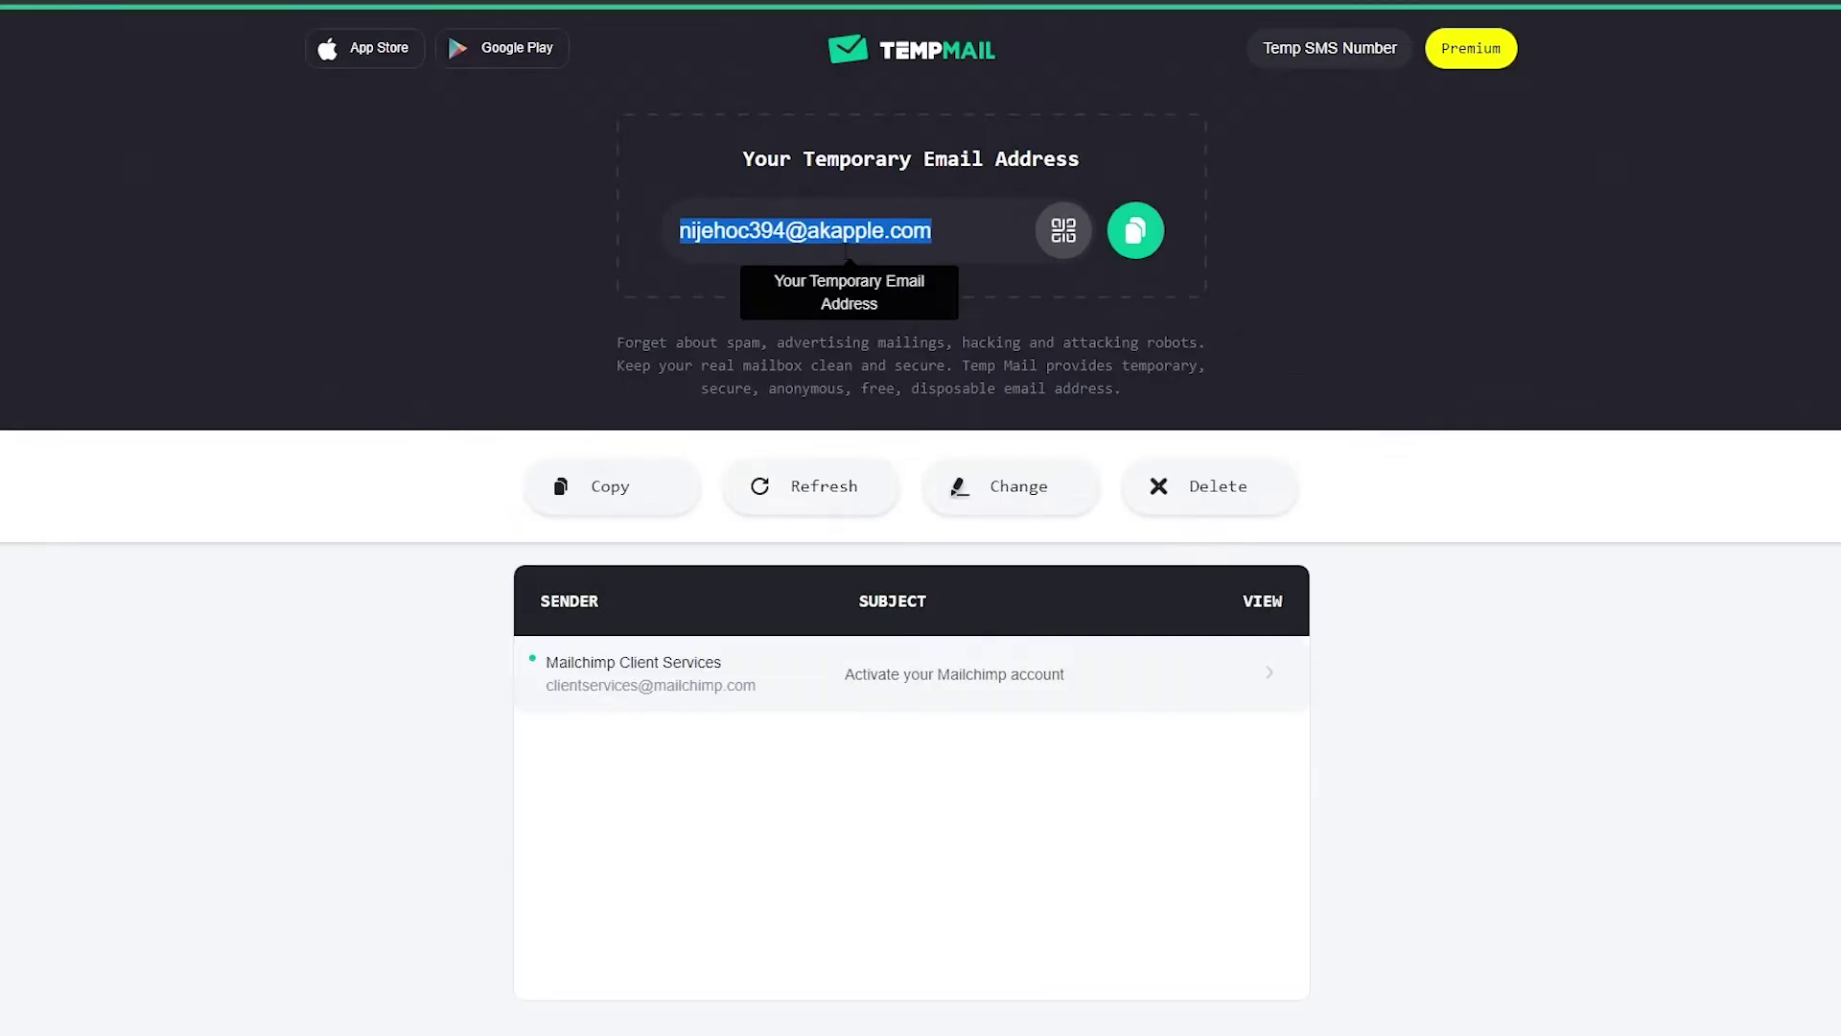
Step: Open the Mailchimp activation email in Temp Mail and follow its Activate Account link
scroll(822, 646, down, 2)
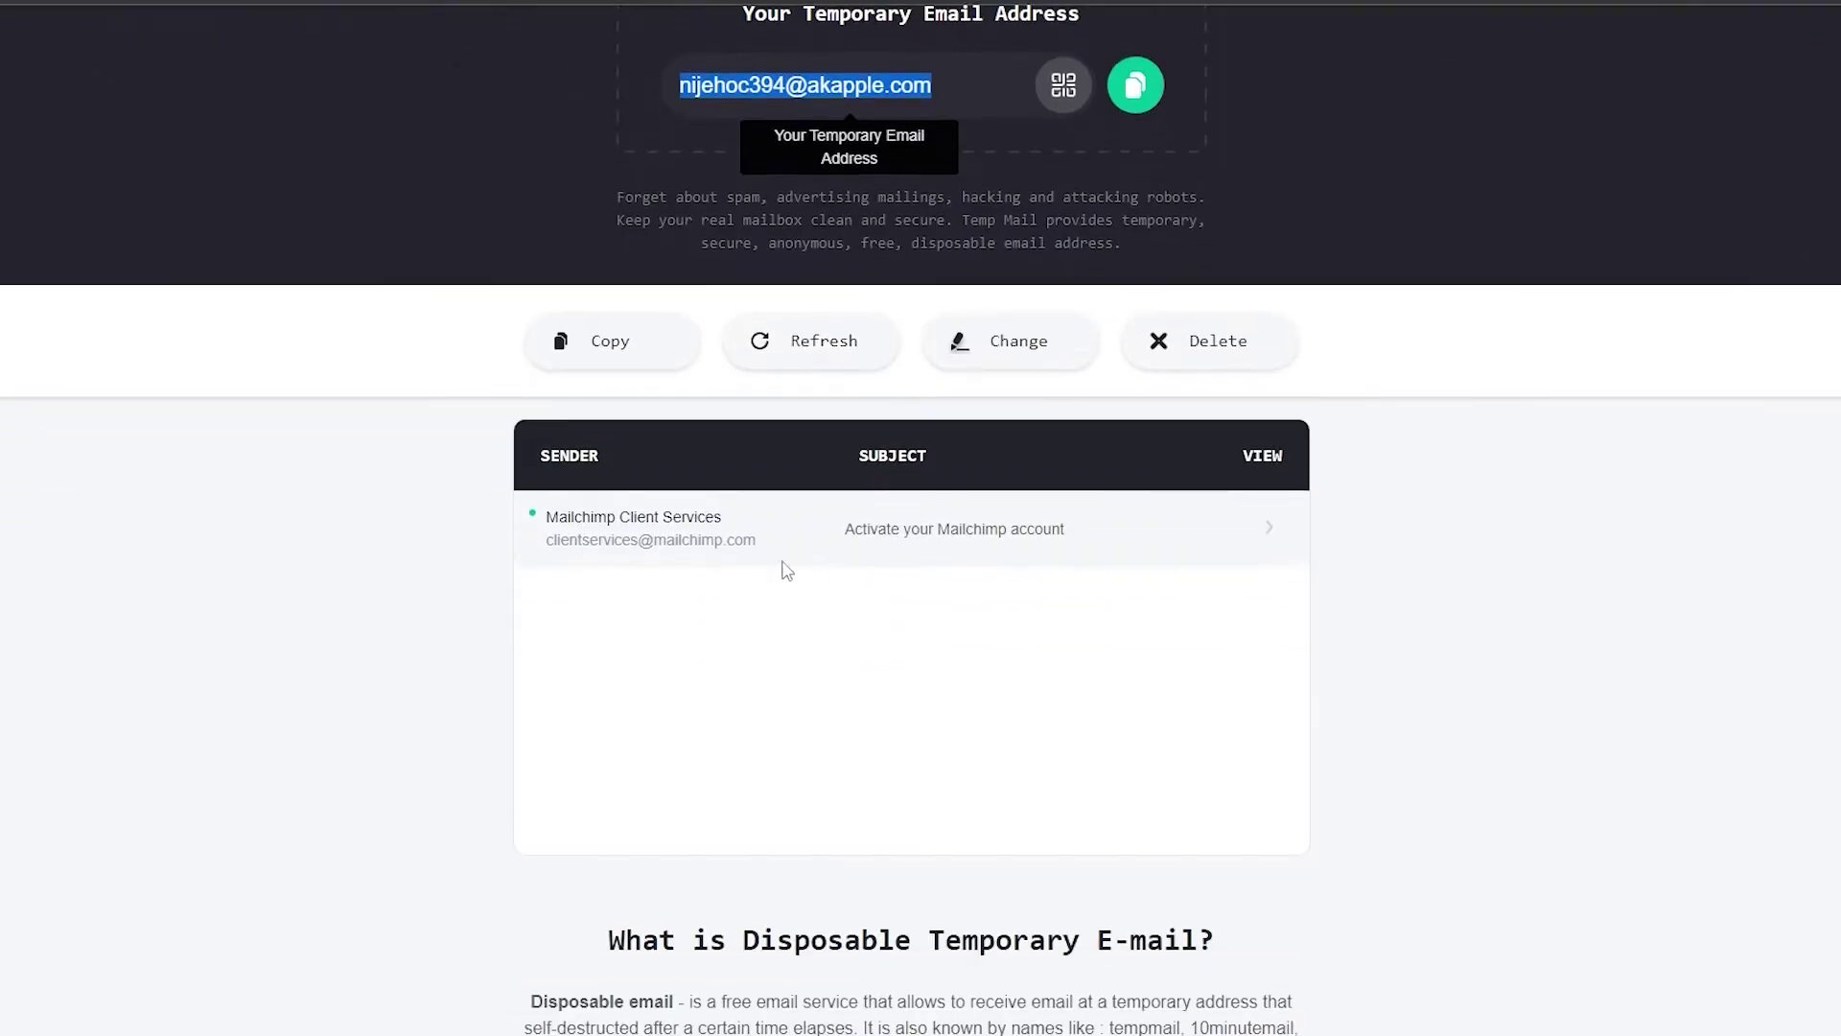
click(827, 545)
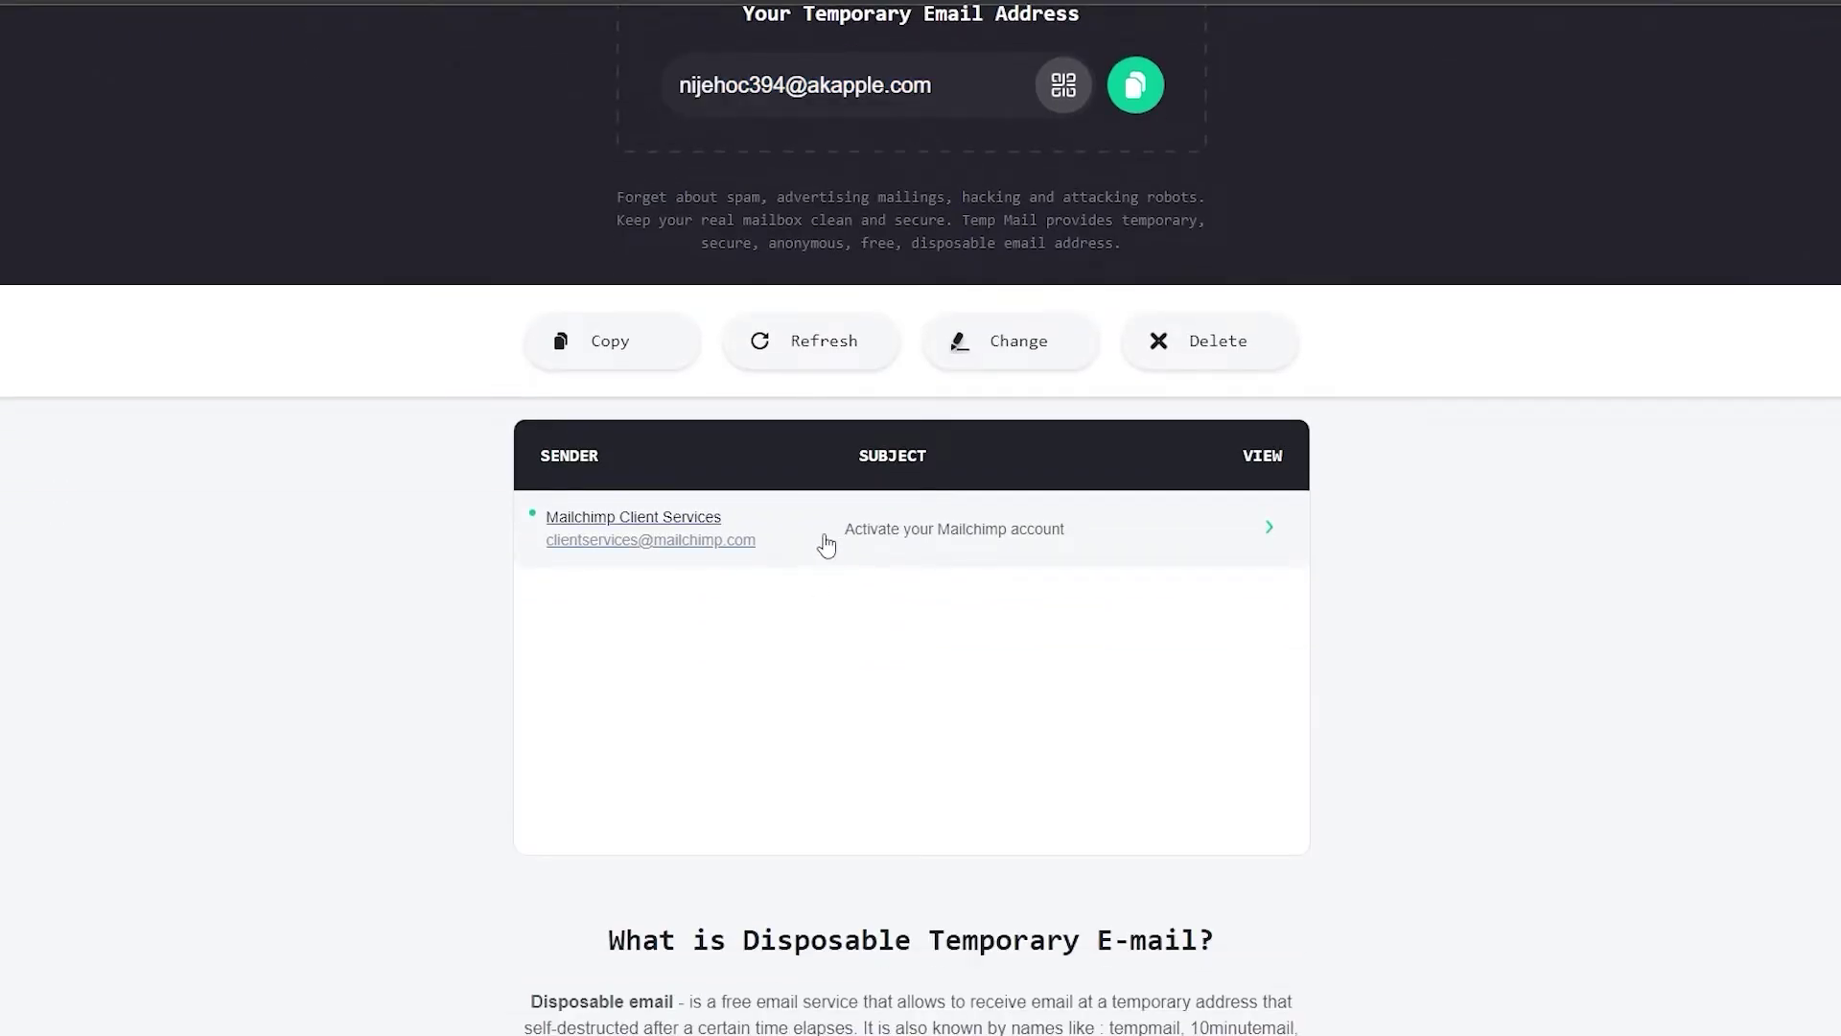
scroll(798, 584, down, 3)
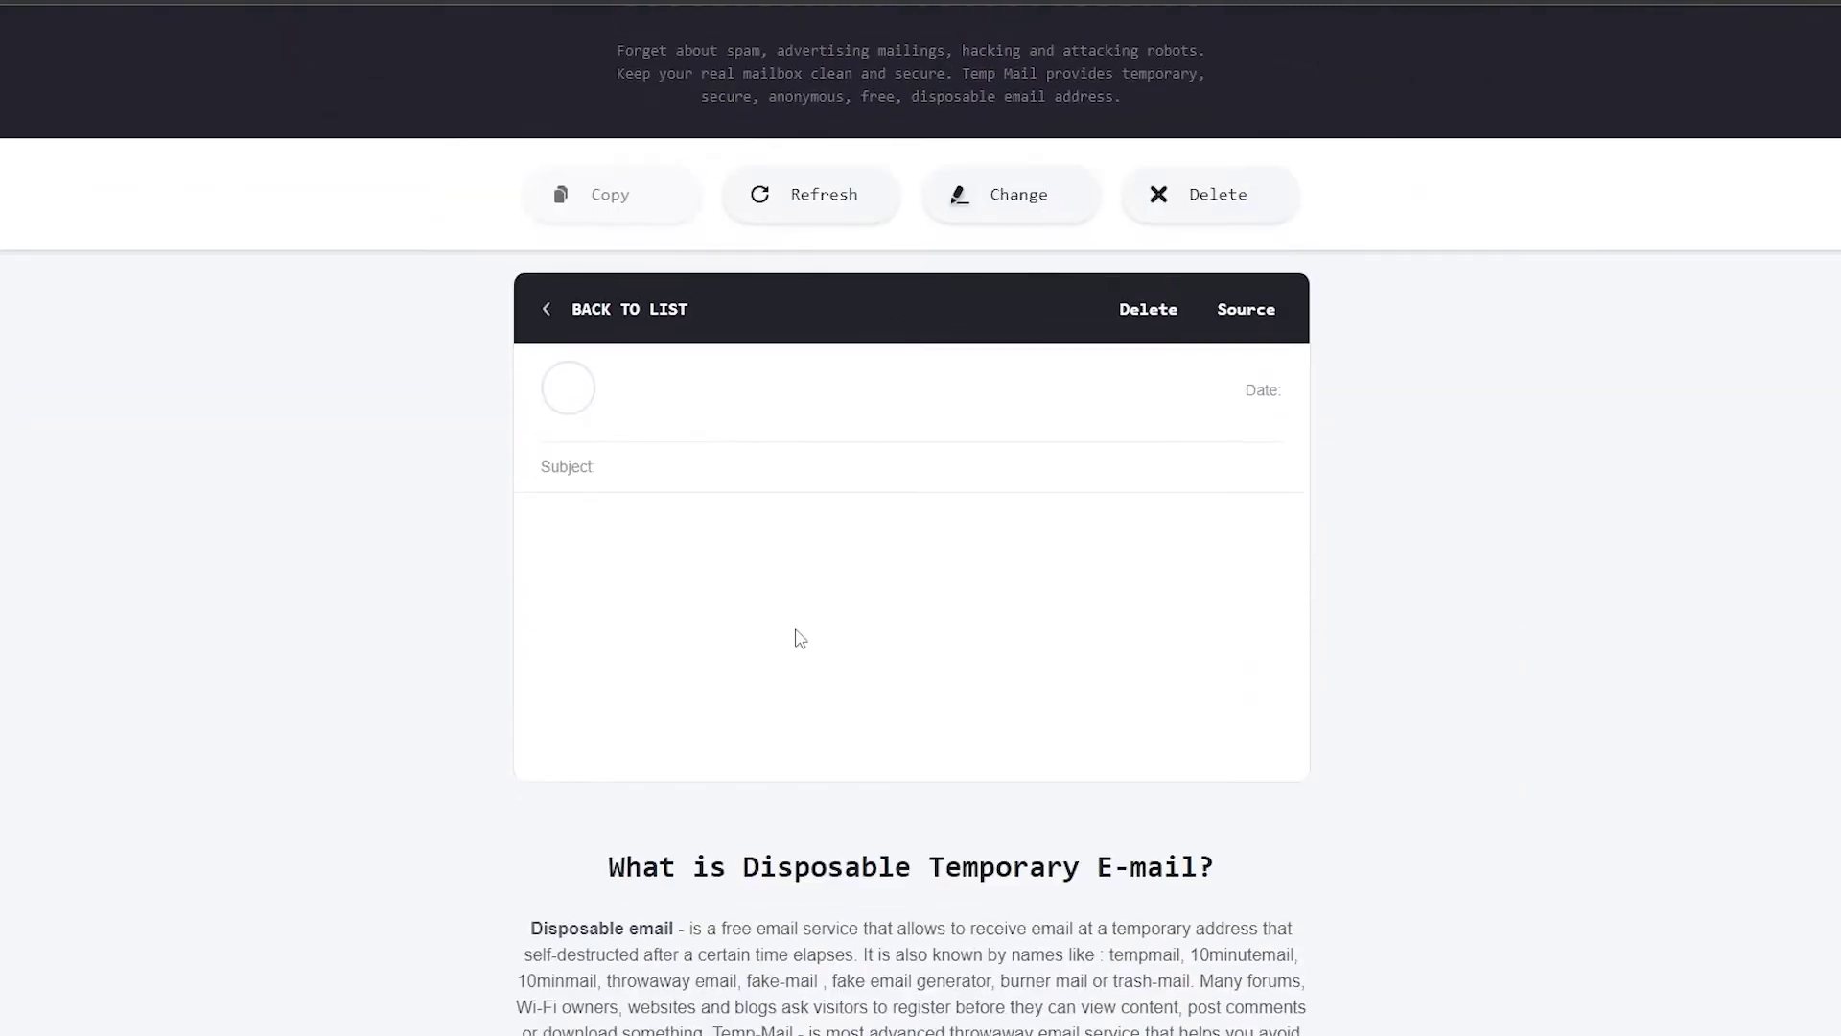
scroll(795, 636, down, 5)
scroll(879, 691, down, 3)
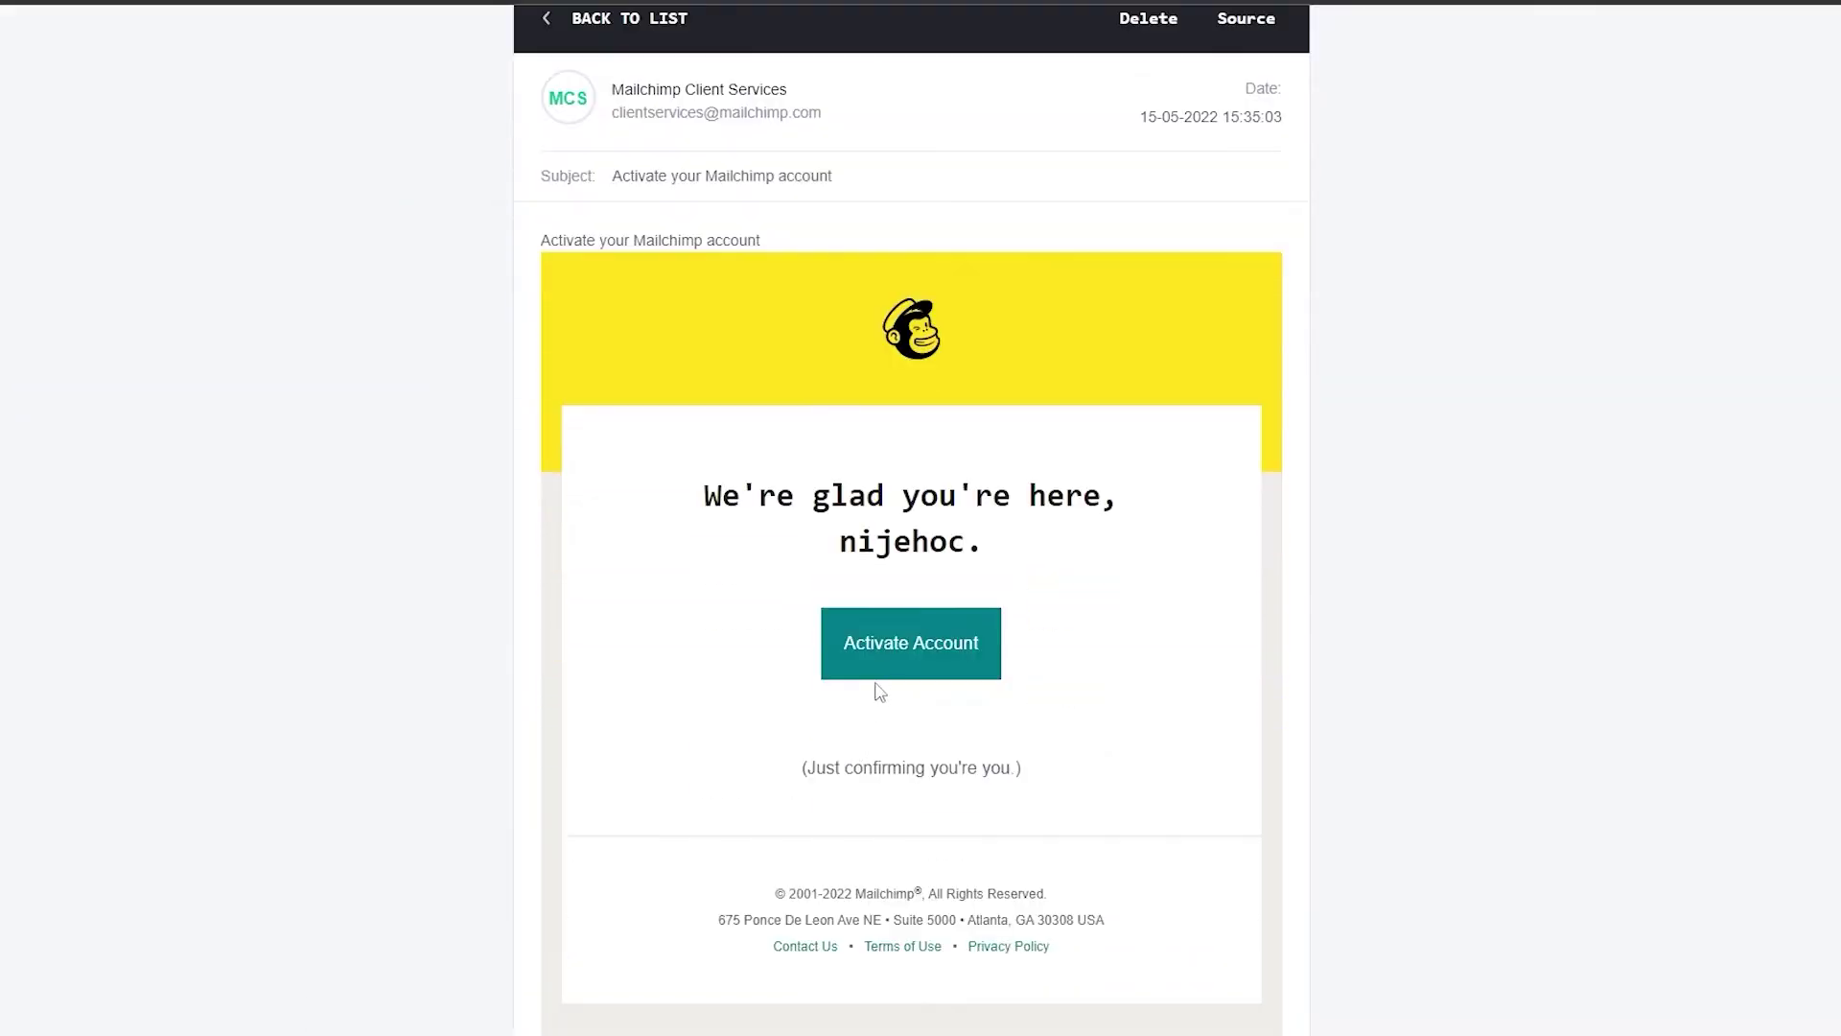
click(880, 665)
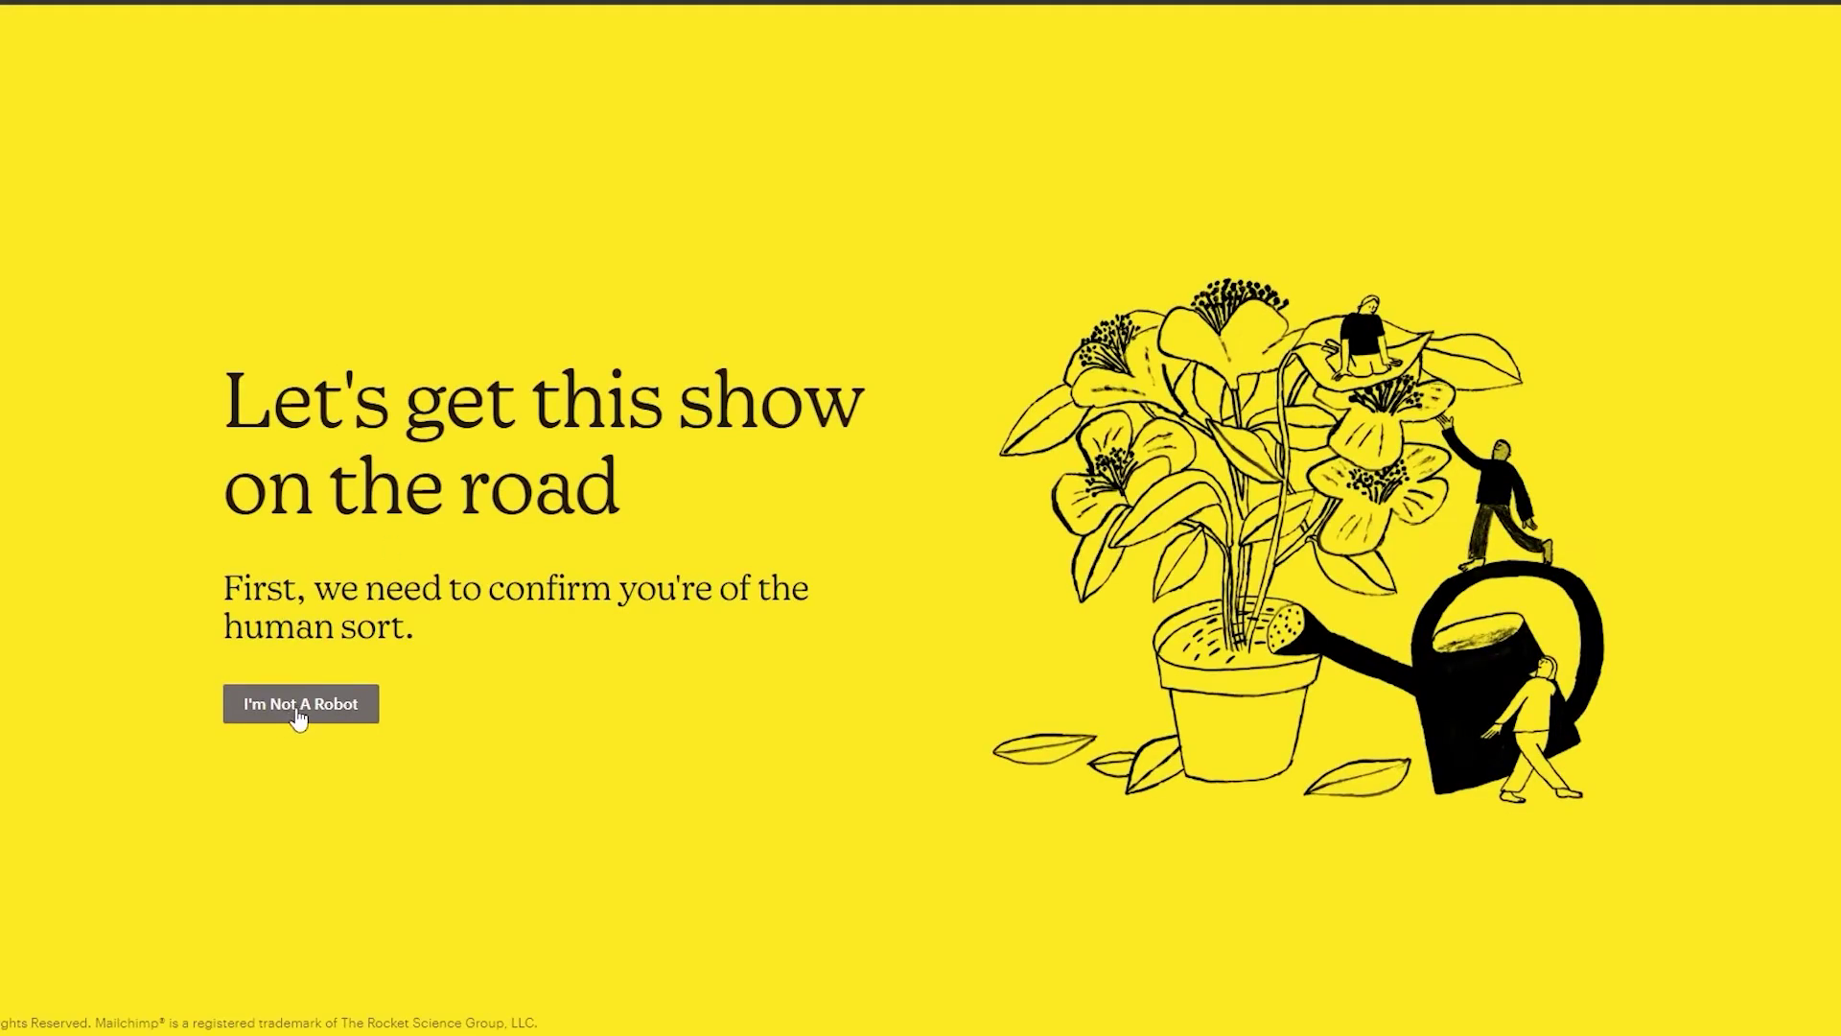
Step: Pass the 'I'm Not A Robot' human check
click(299, 706)
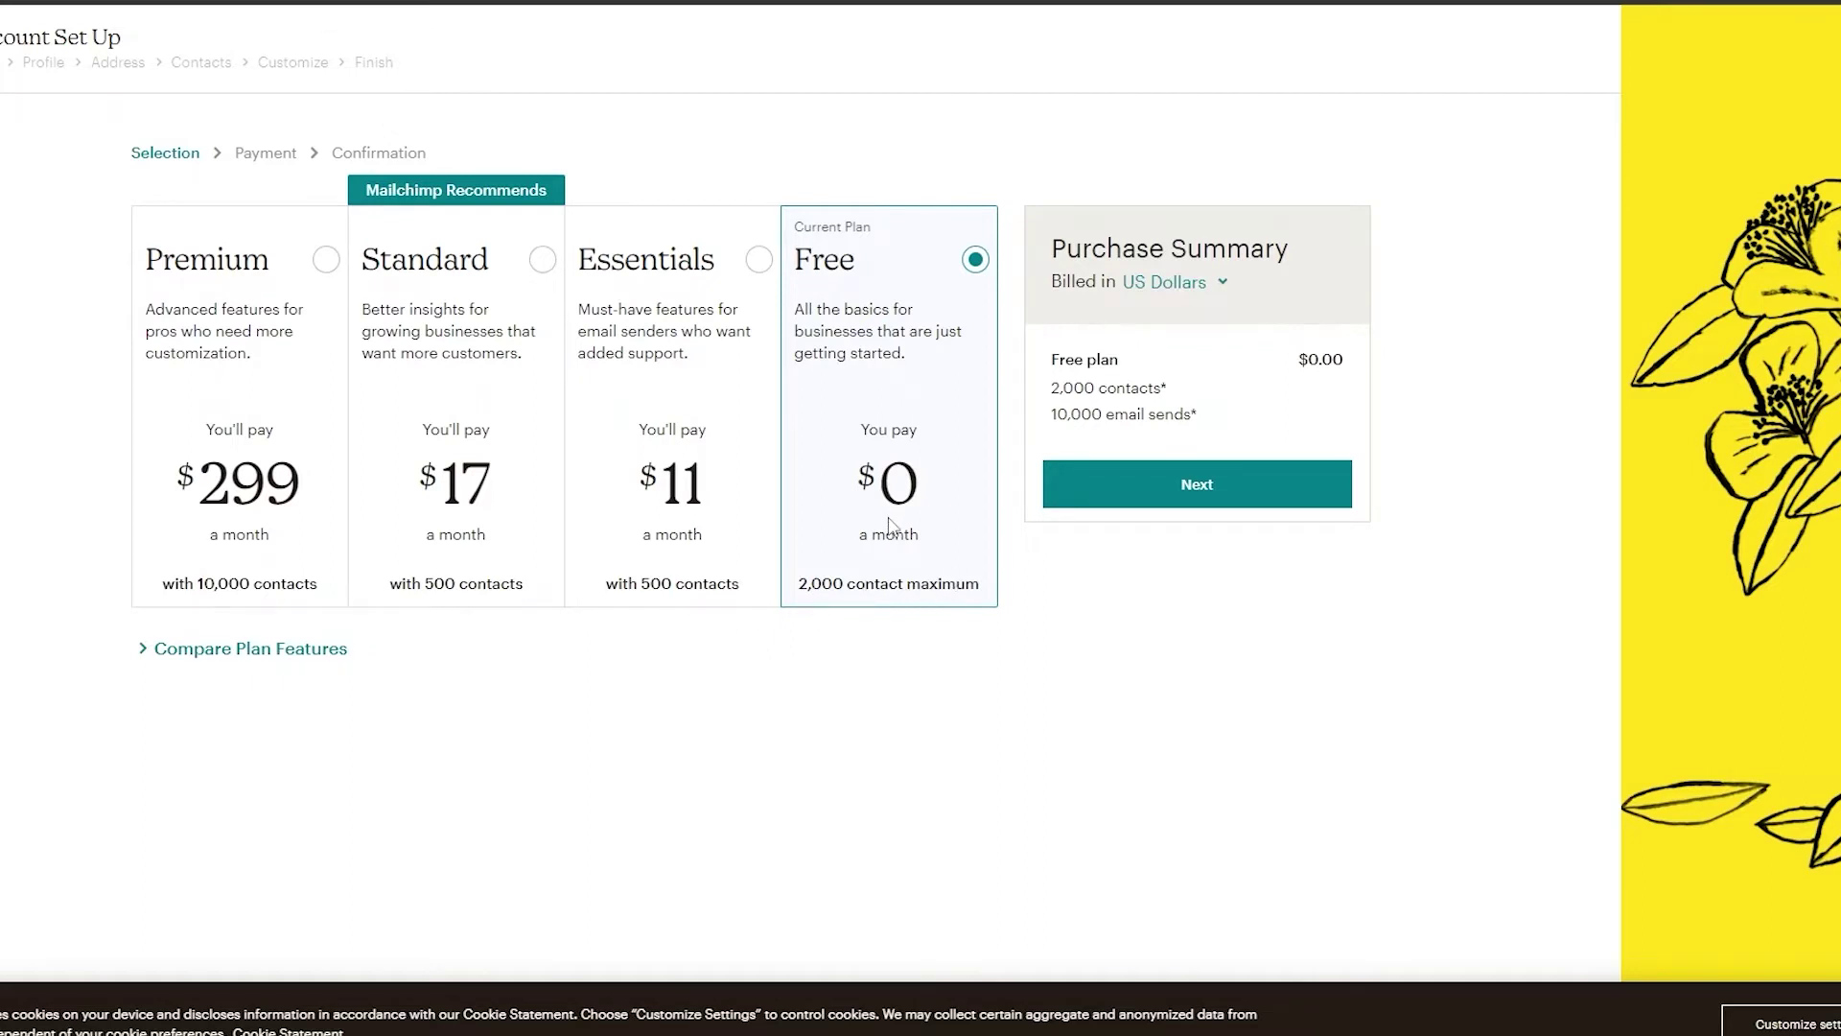
Step: Continue with the Free plan and submit the autofilled name and business profile
click(1206, 494)
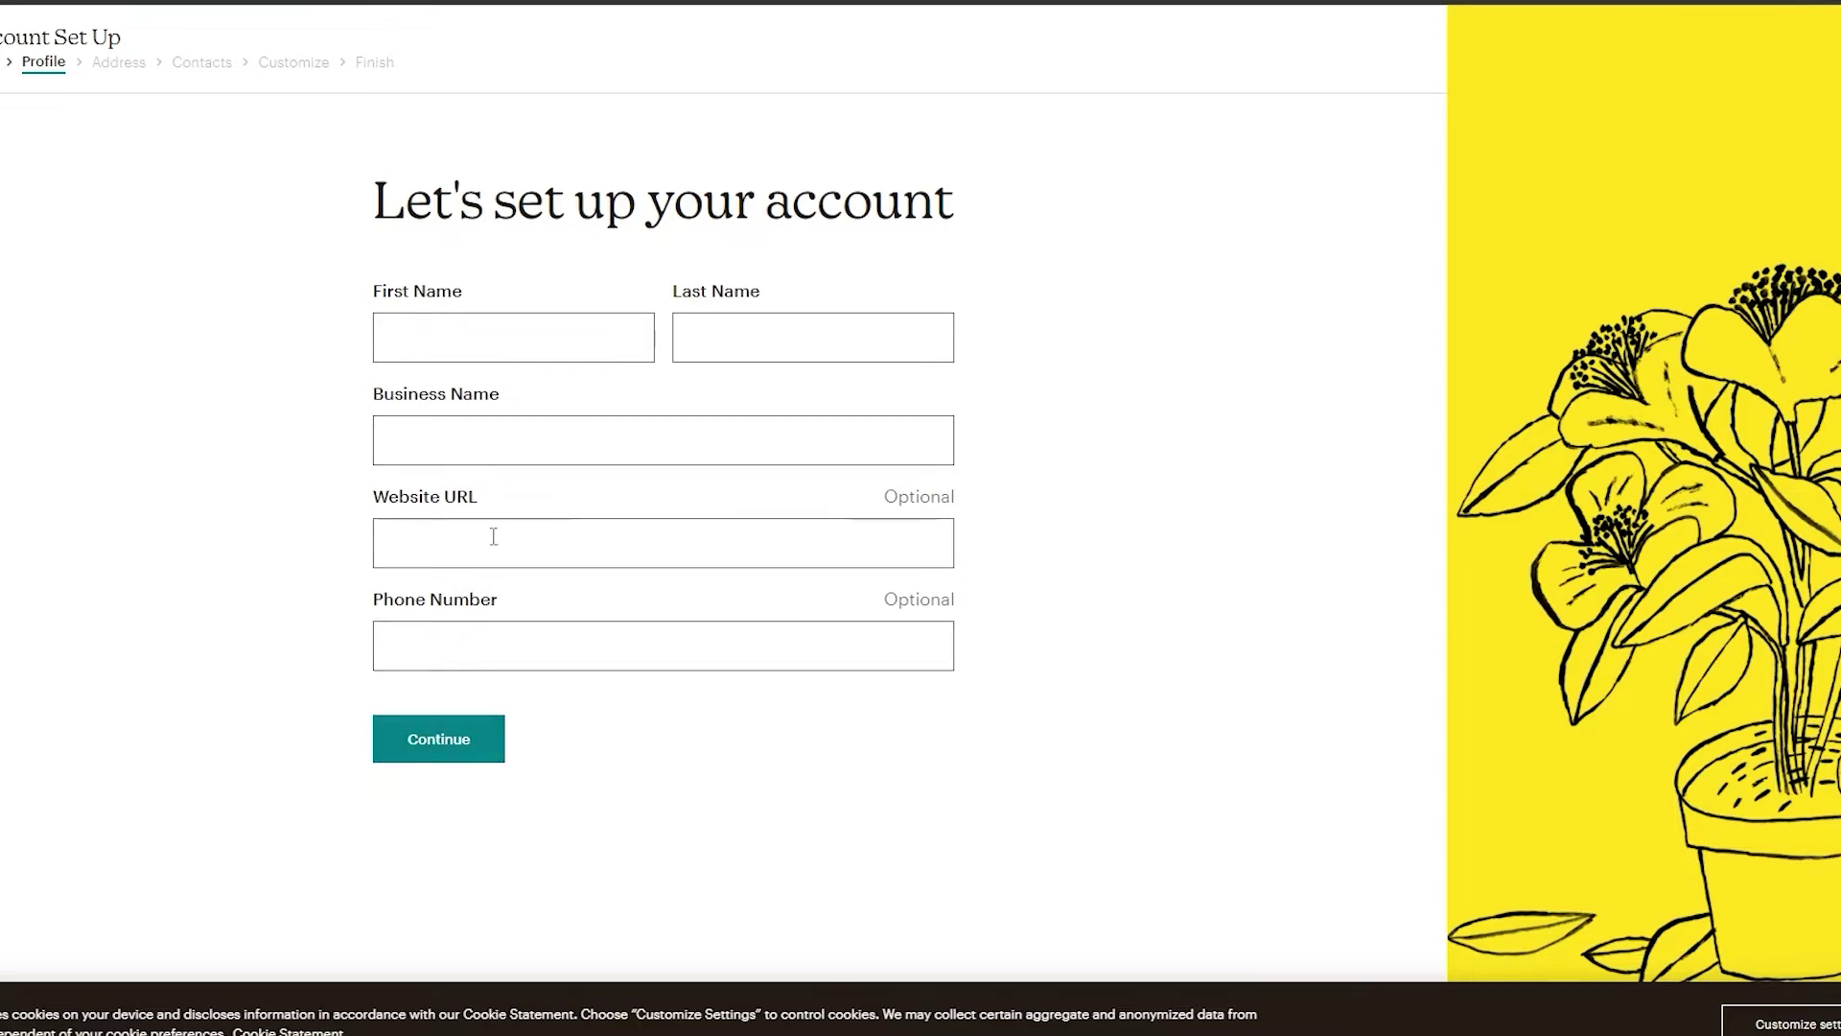
click(451, 645)
click(417, 750)
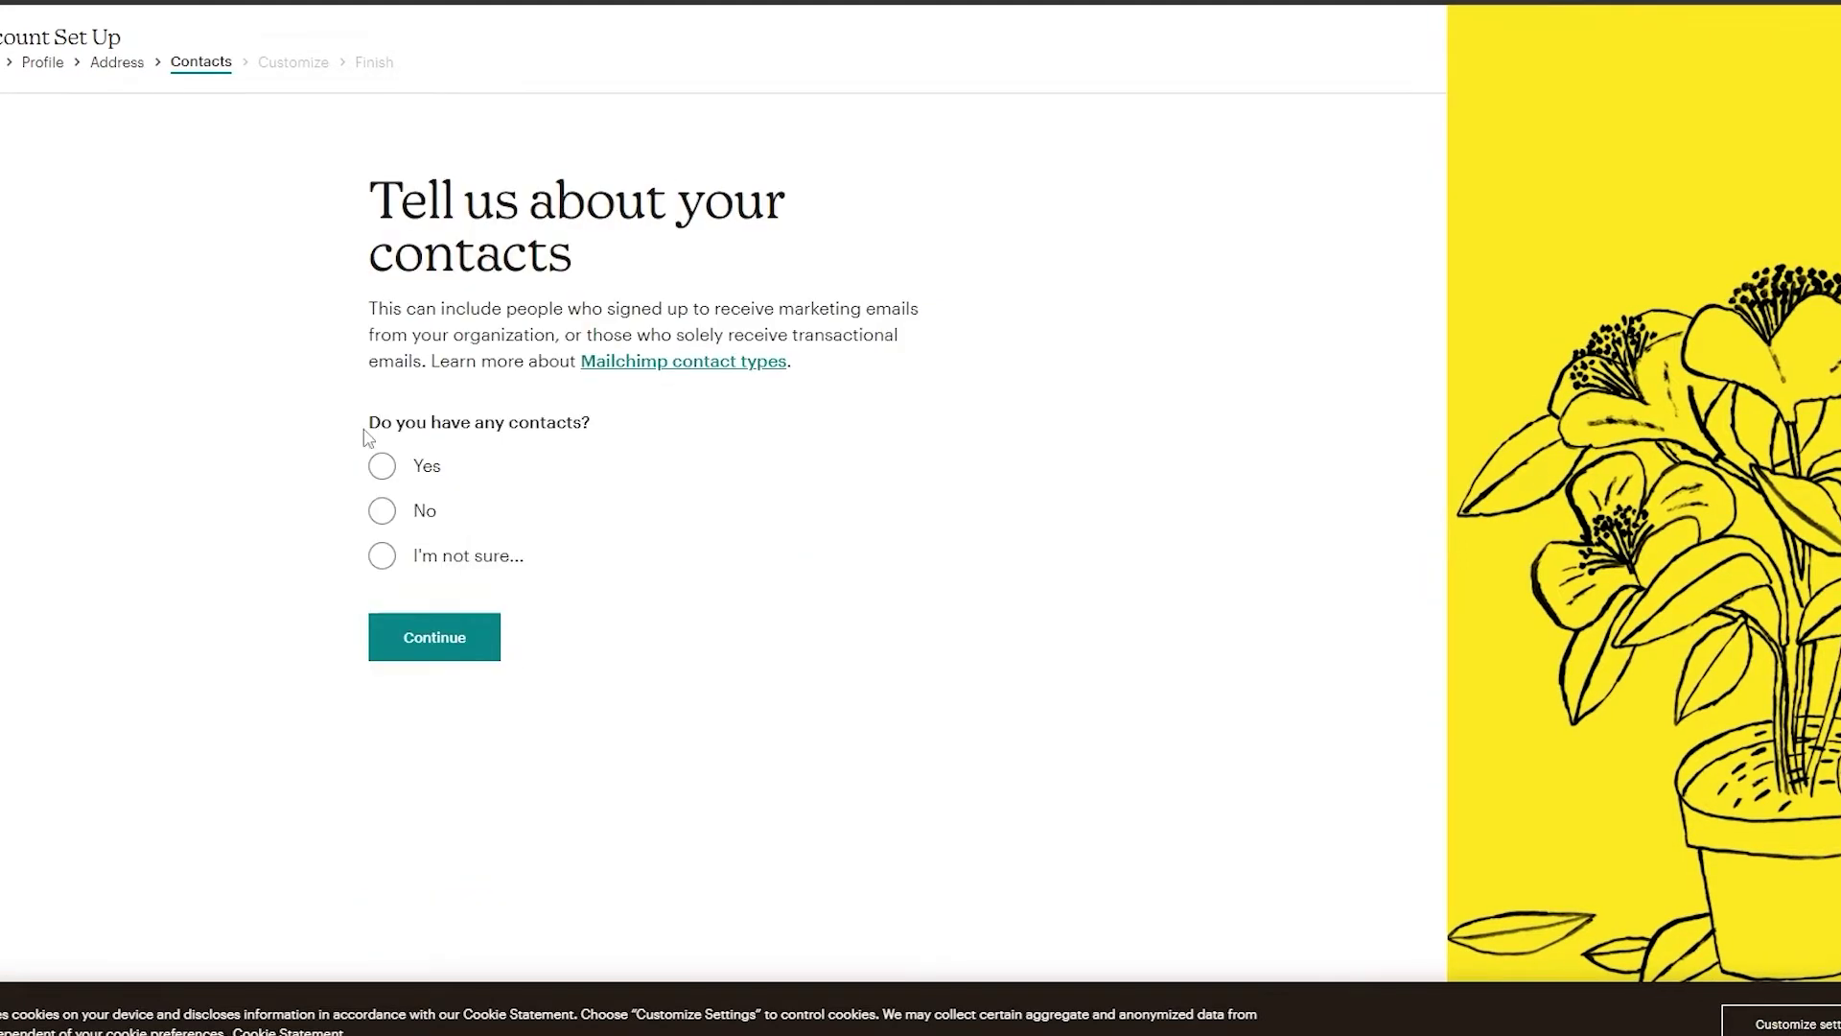
Step: Answer No to having existing contacts
right_click(374, 501)
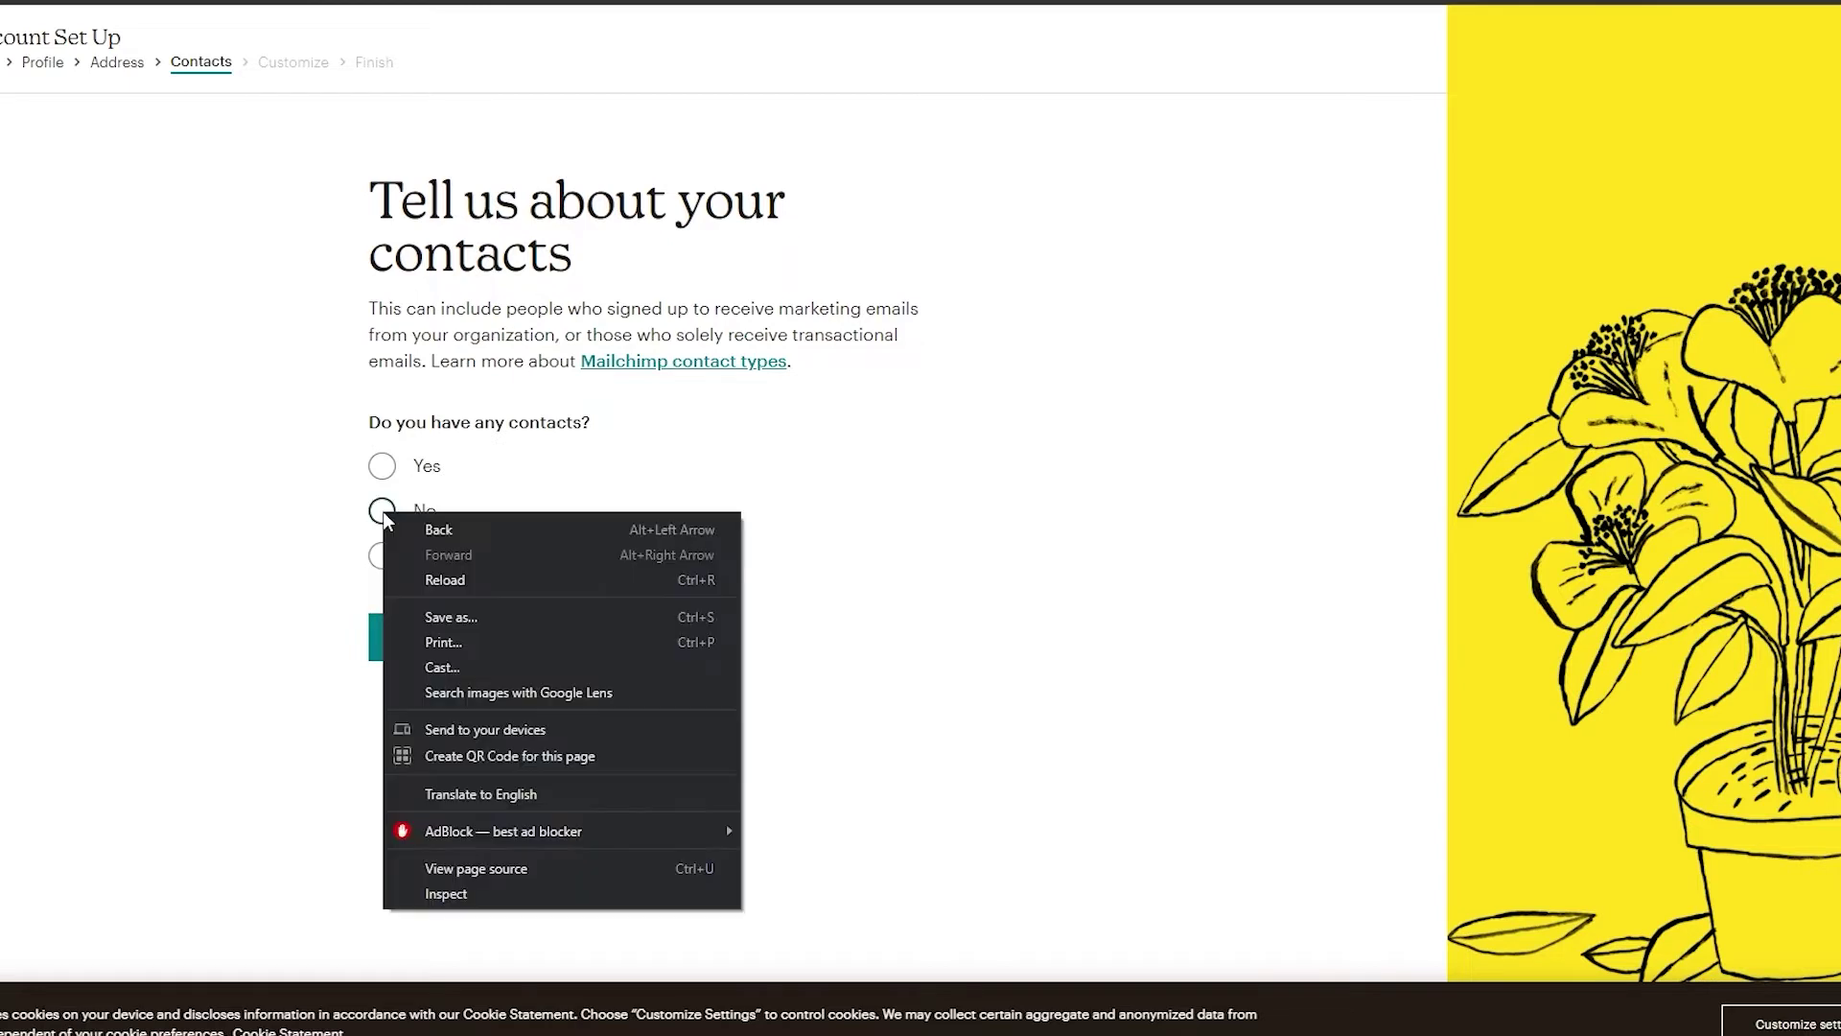
click(581, 487)
click(382, 522)
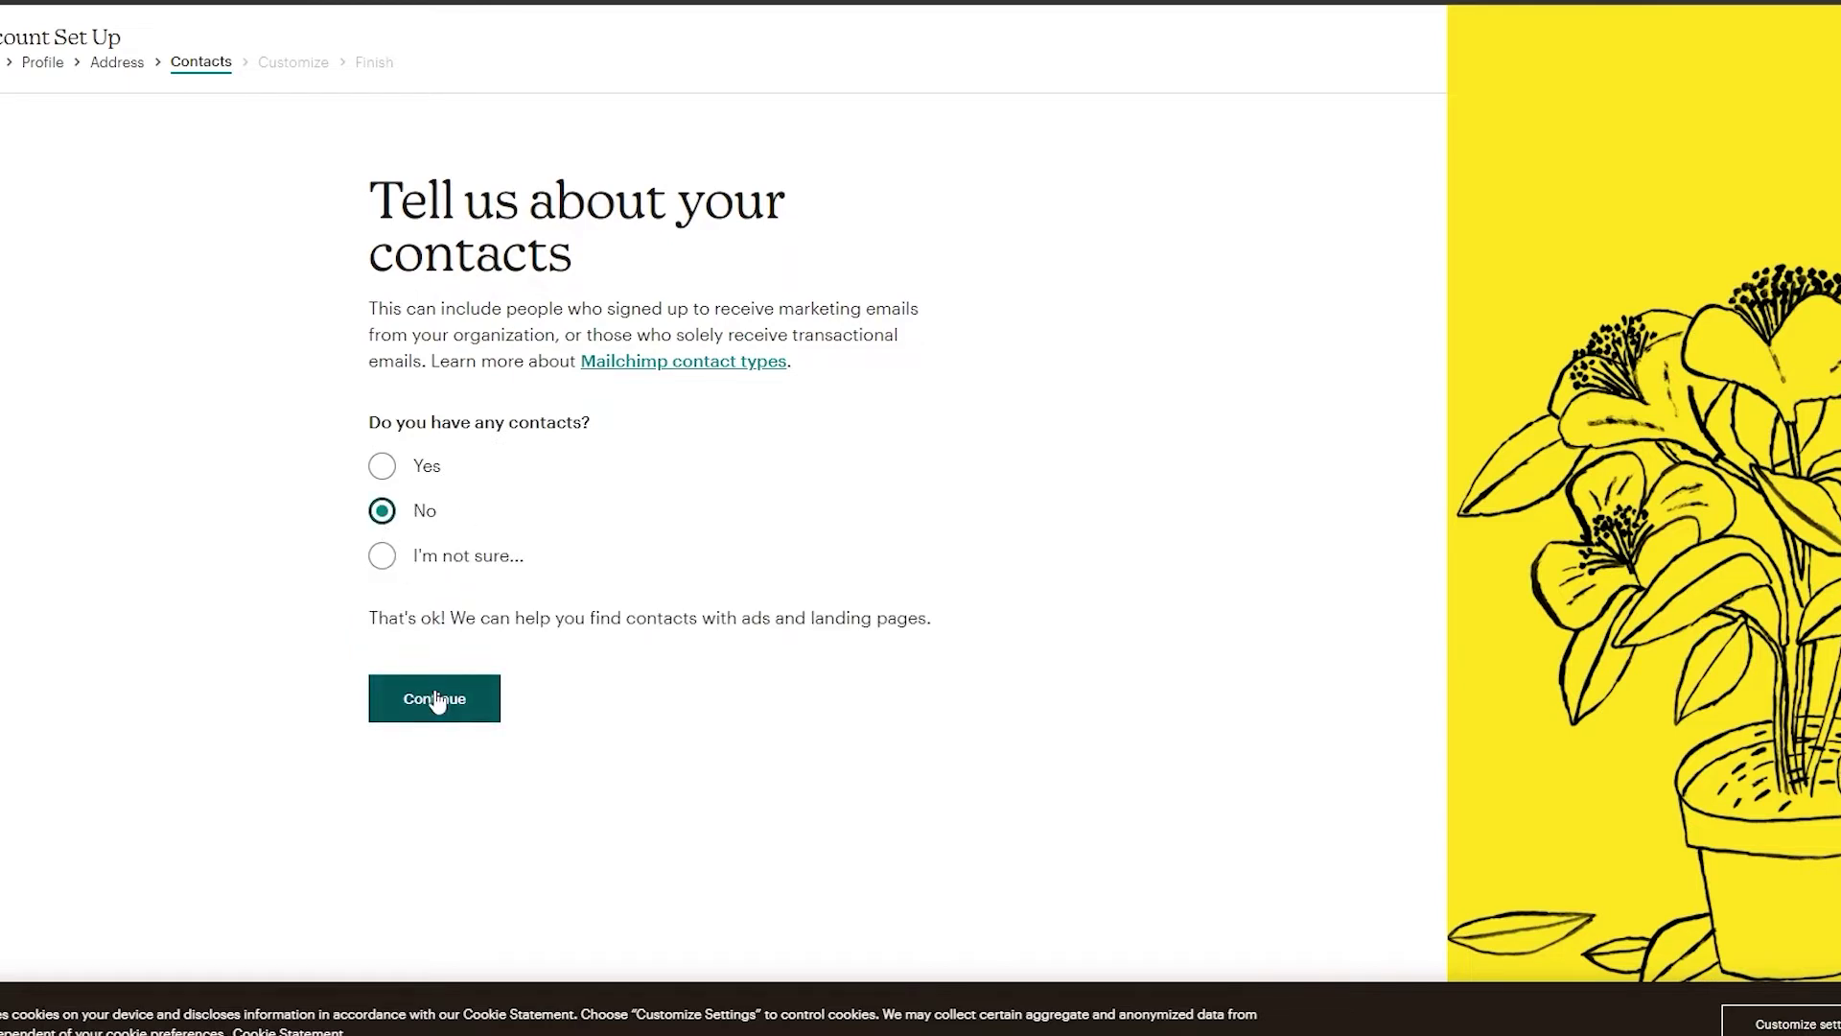
click(434, 698)
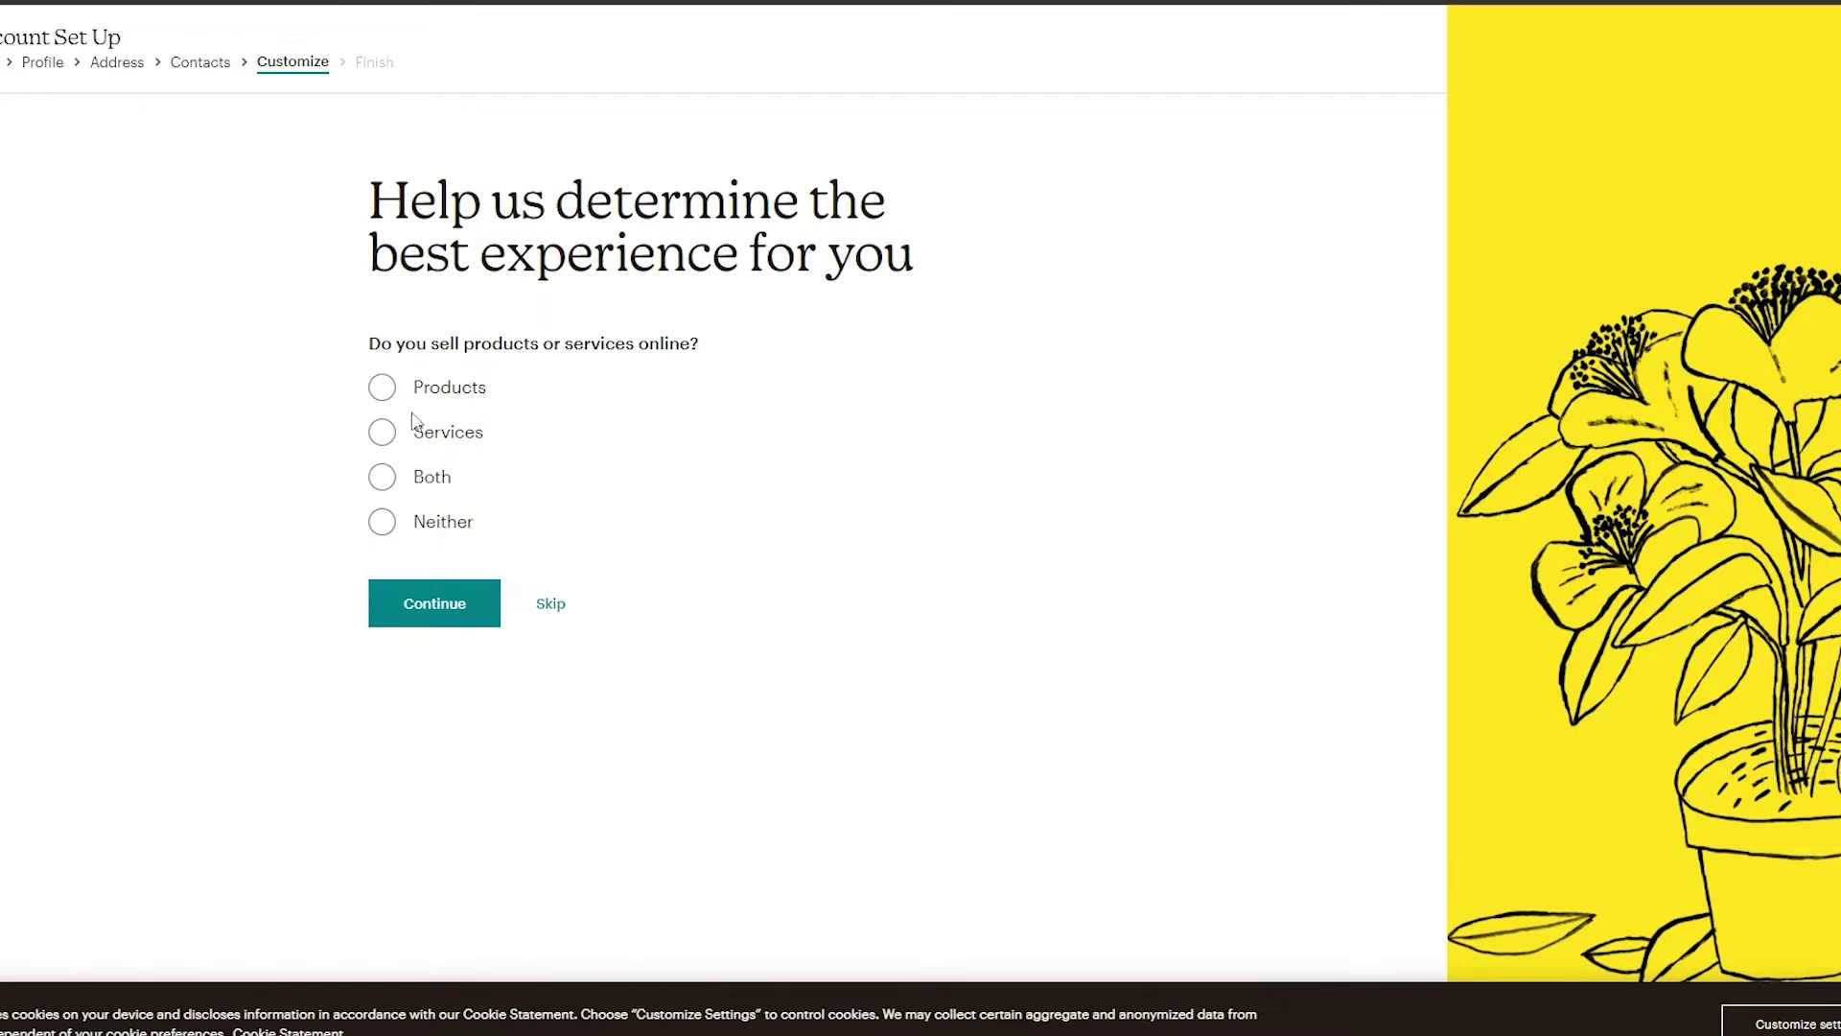
Step: Say products are sold through another business's website and finish the setup questions
click(382, 386)
click(435, 767)
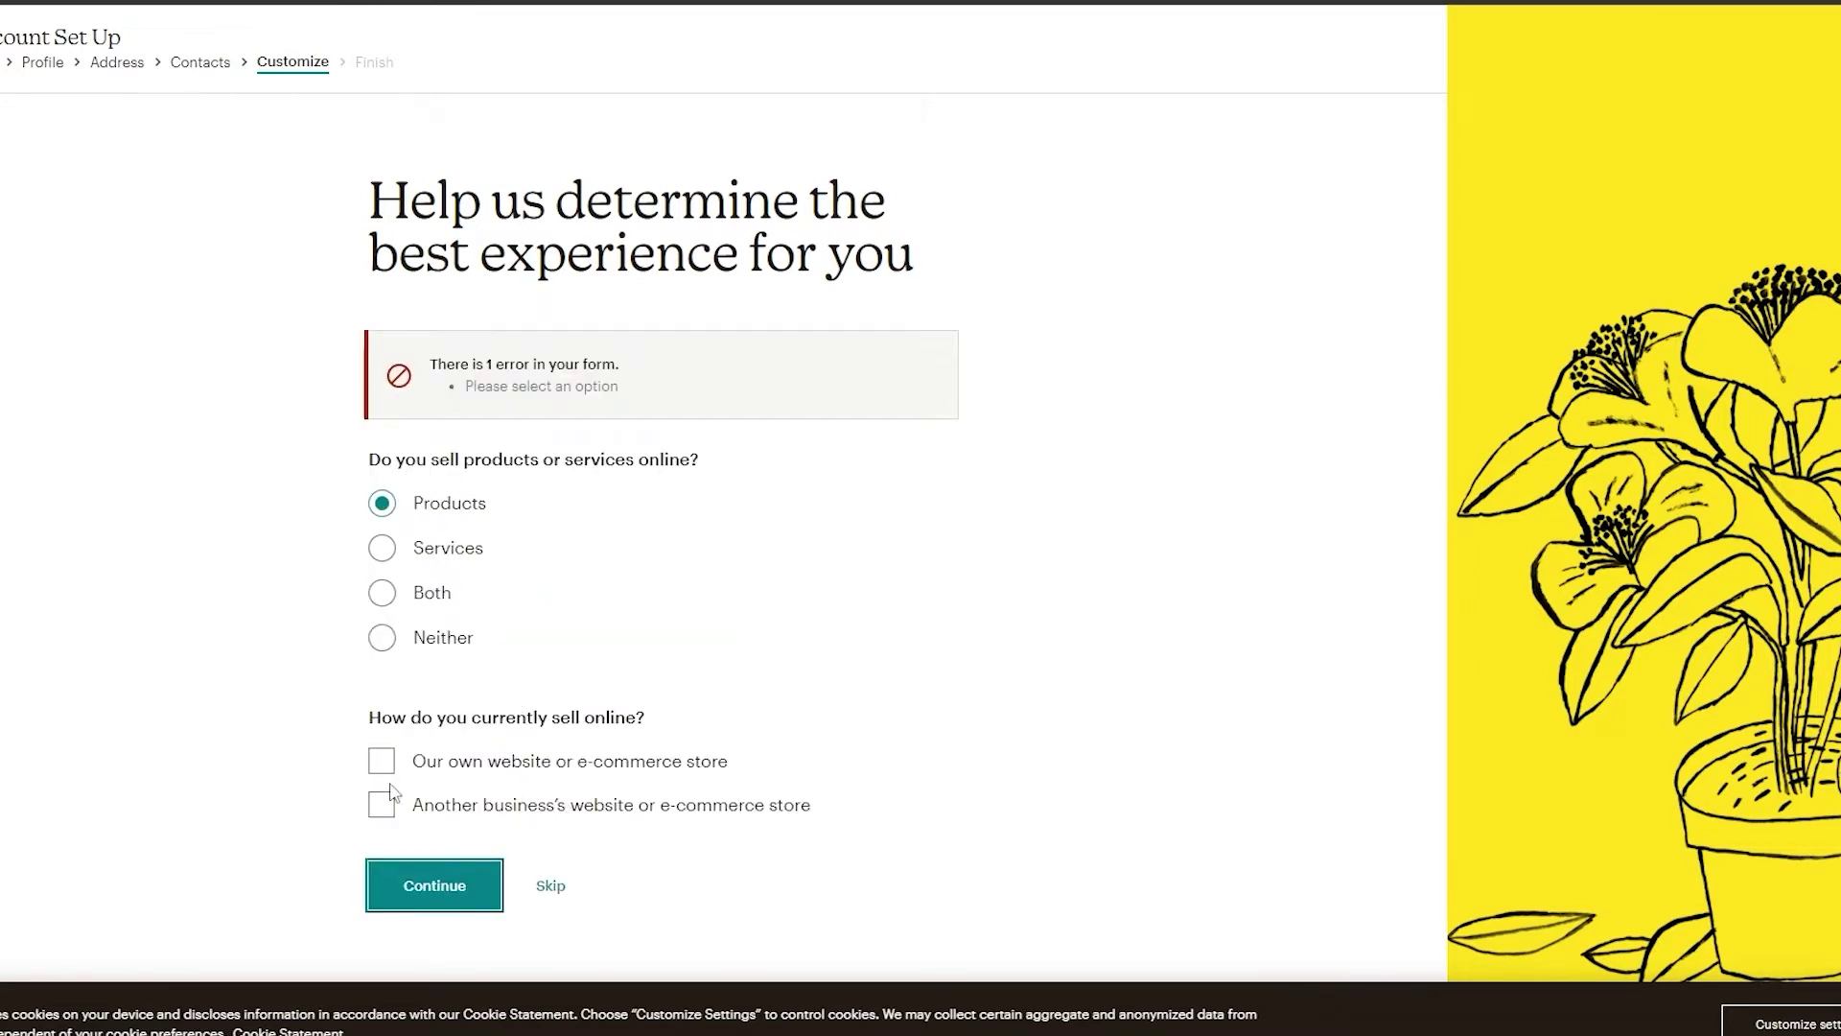
click(383, 811)
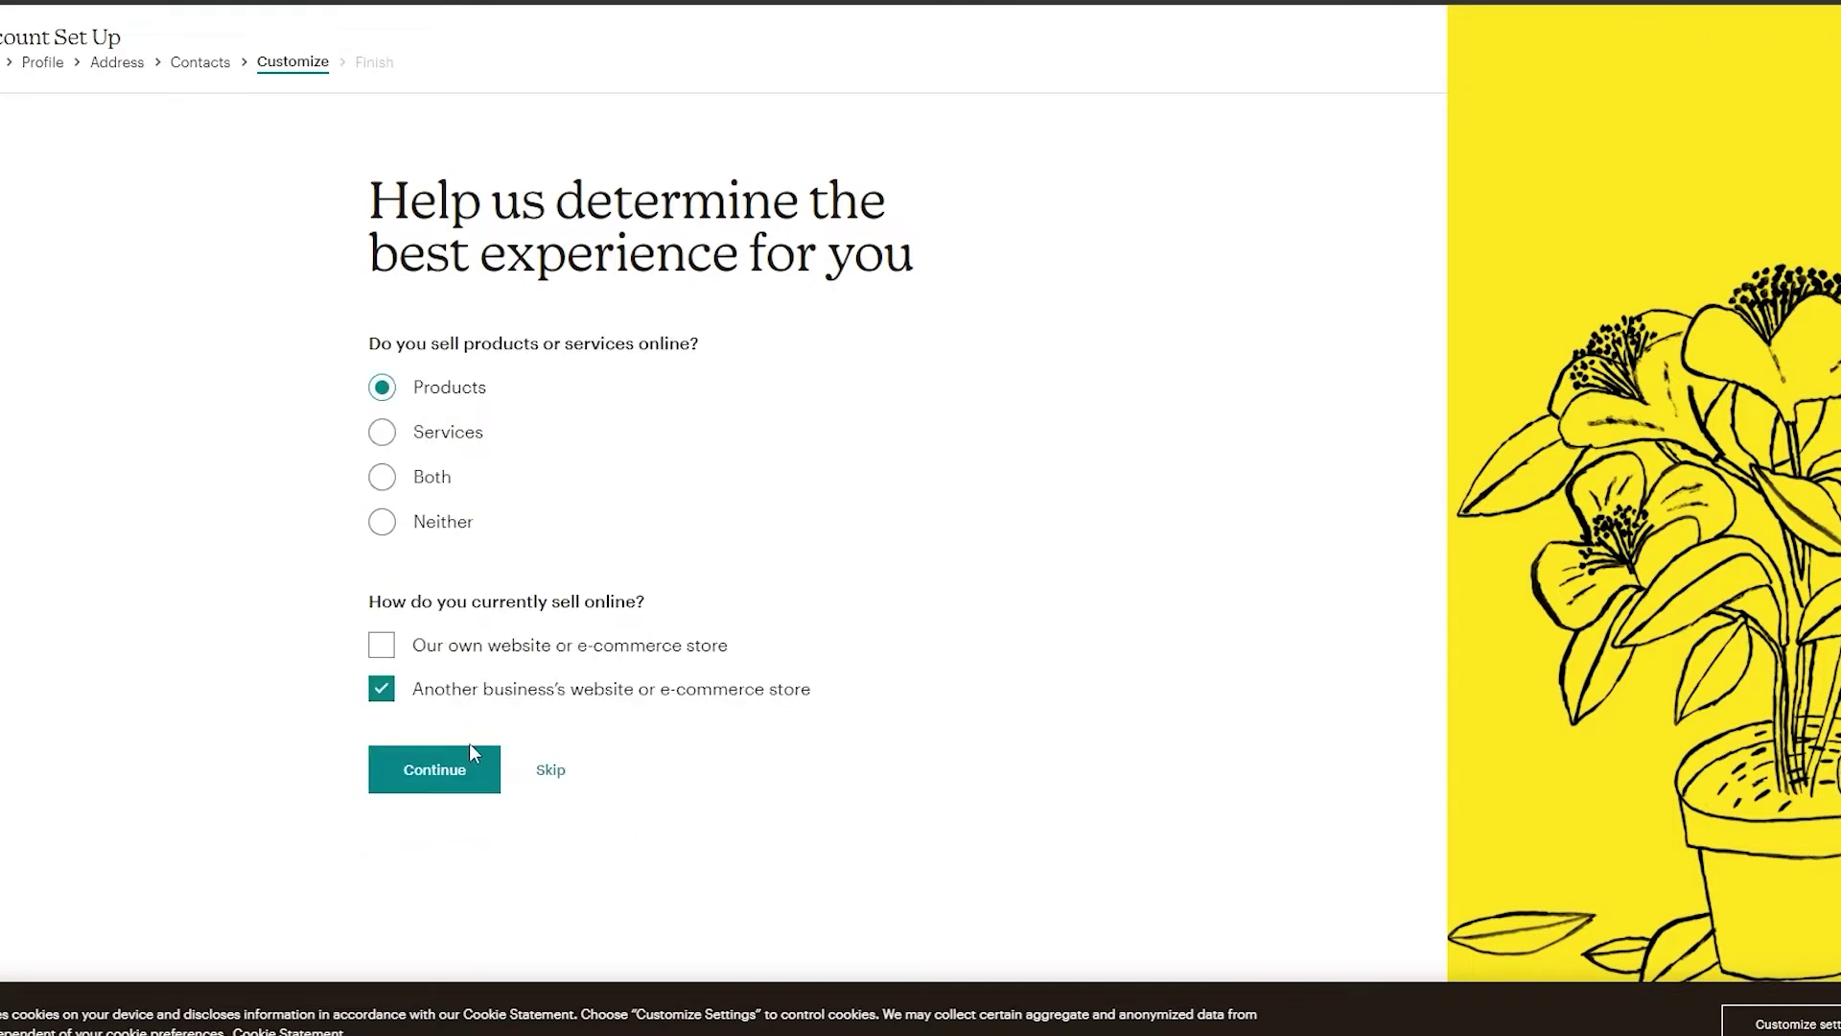
click(445, 765)
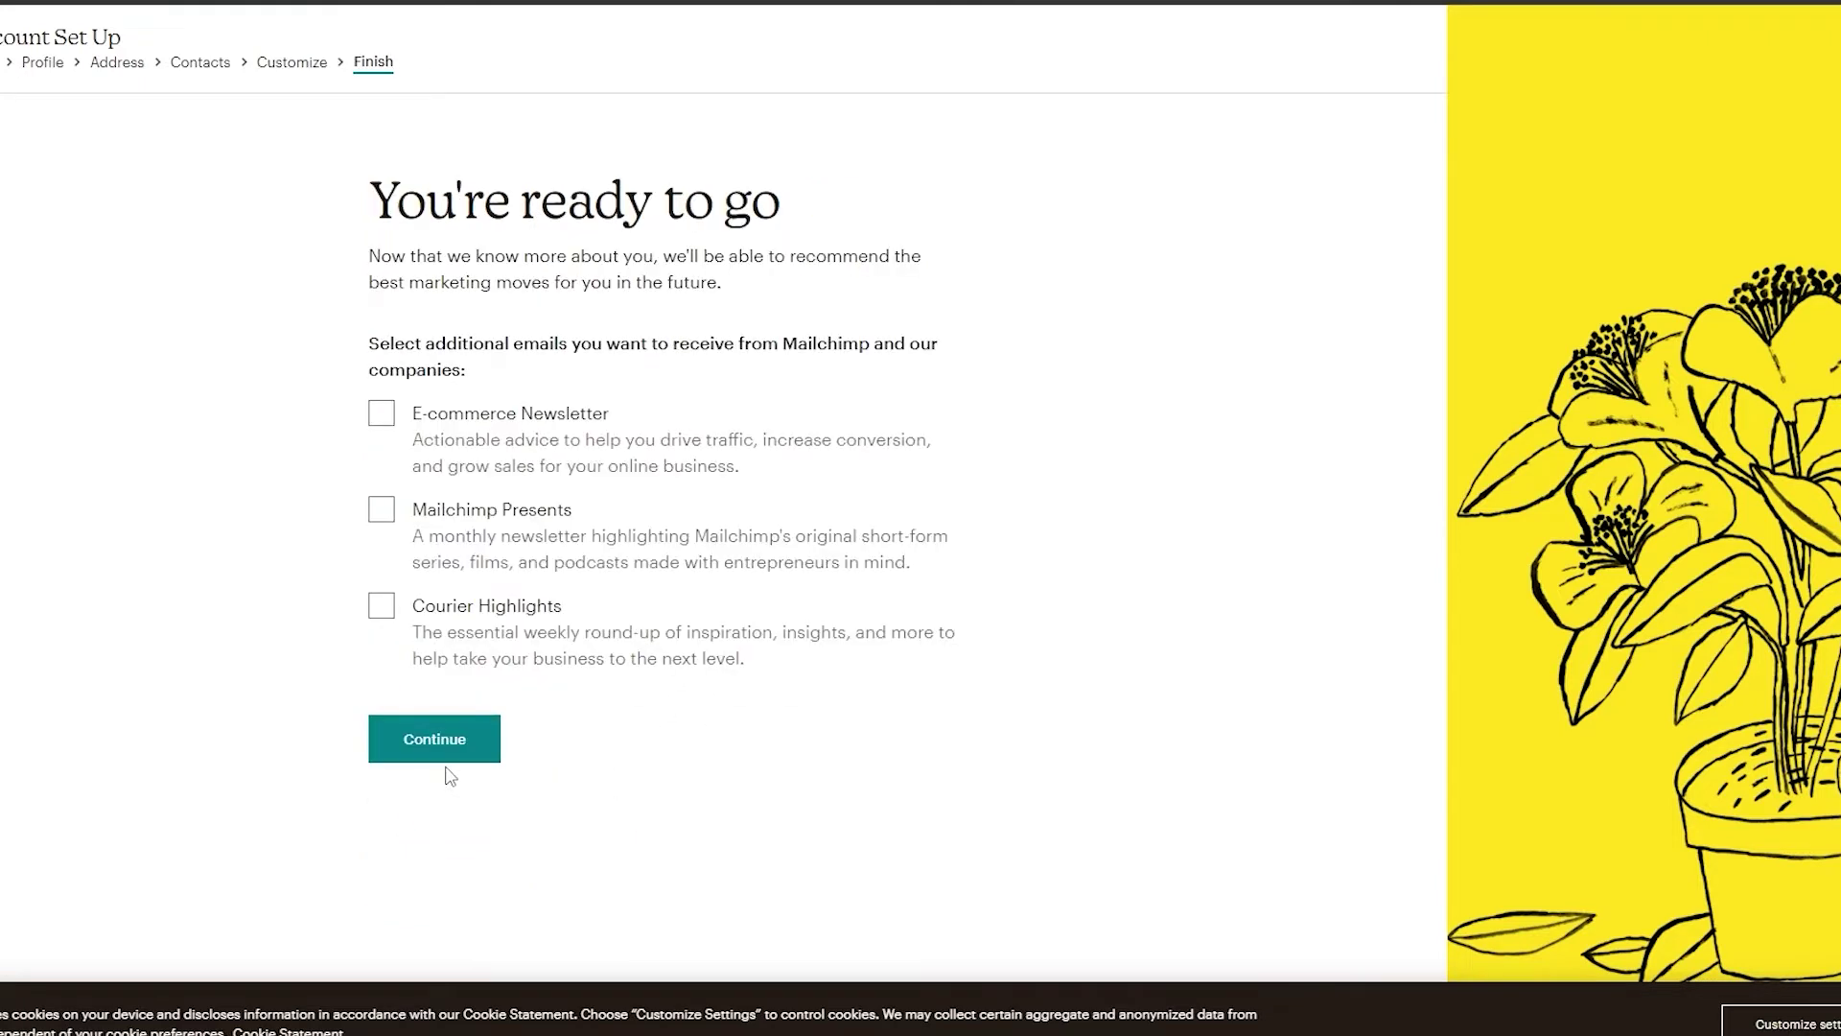
click(438, 748)
Step: Complete the Finish step to reach the account workspace
click(412, 756)
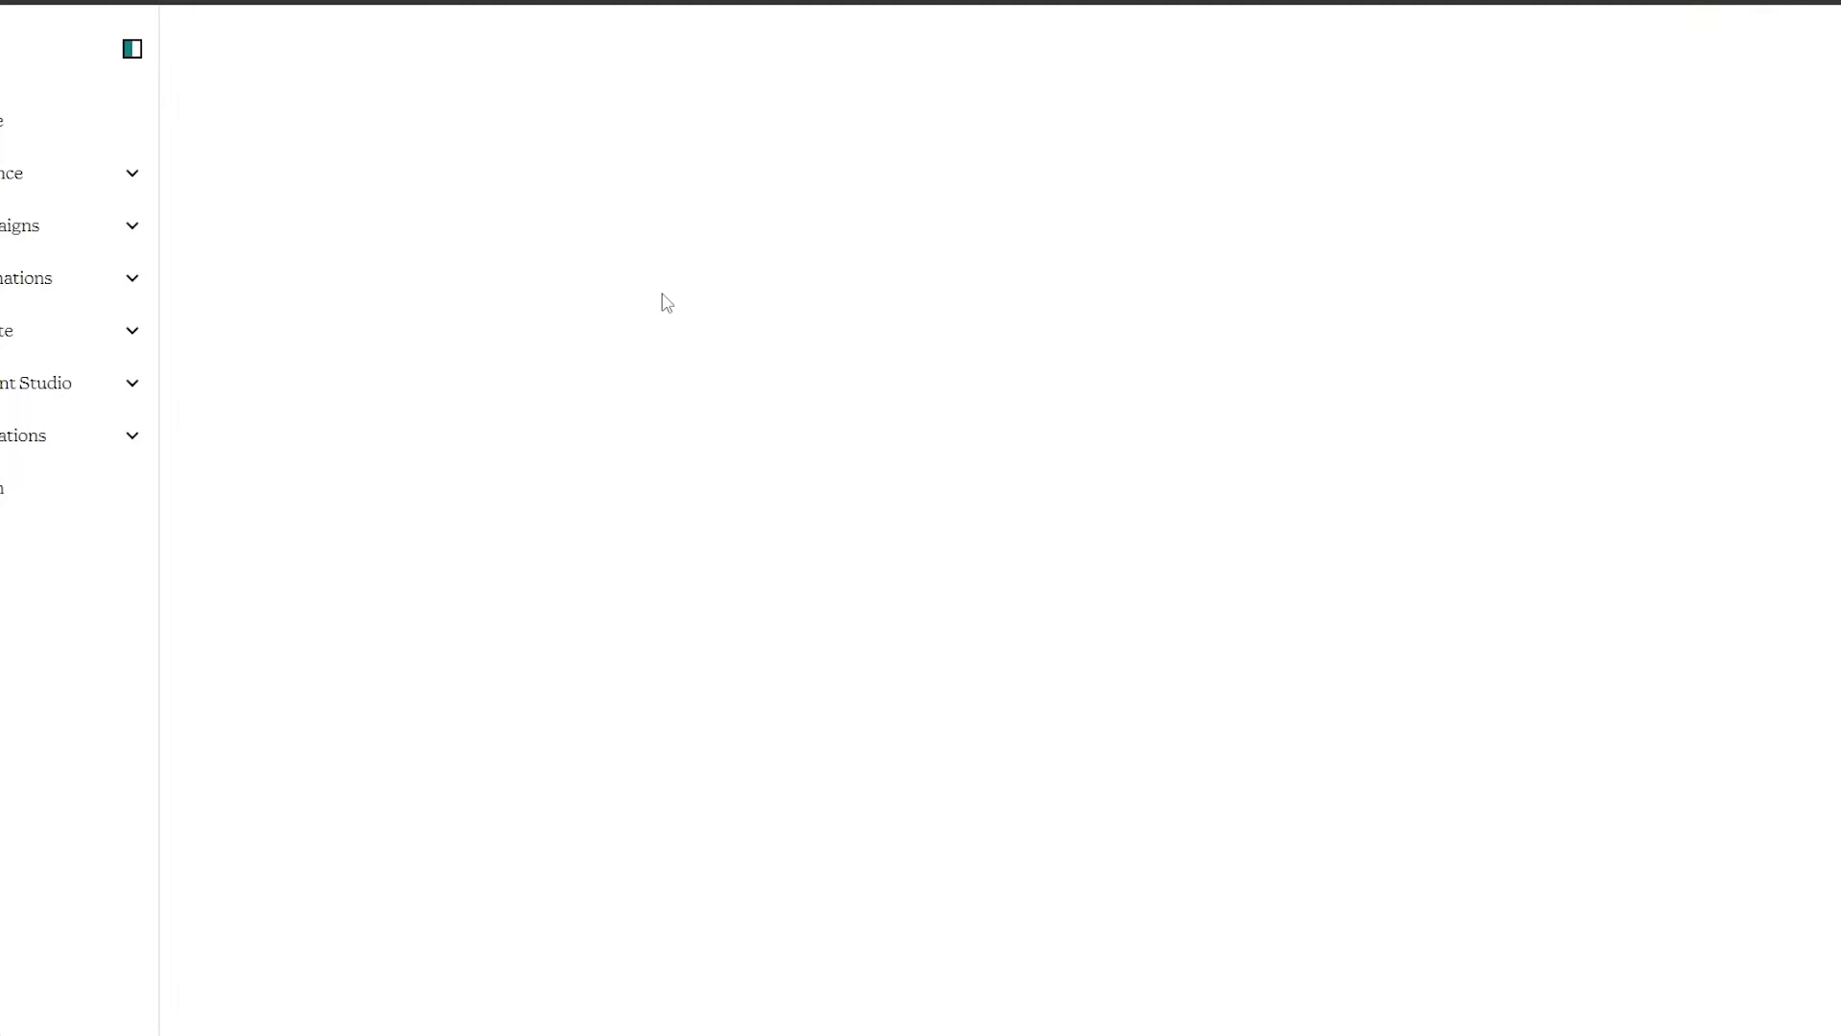
scroll(422, 416, down, 2)
scroll(425, 416, down, 8)
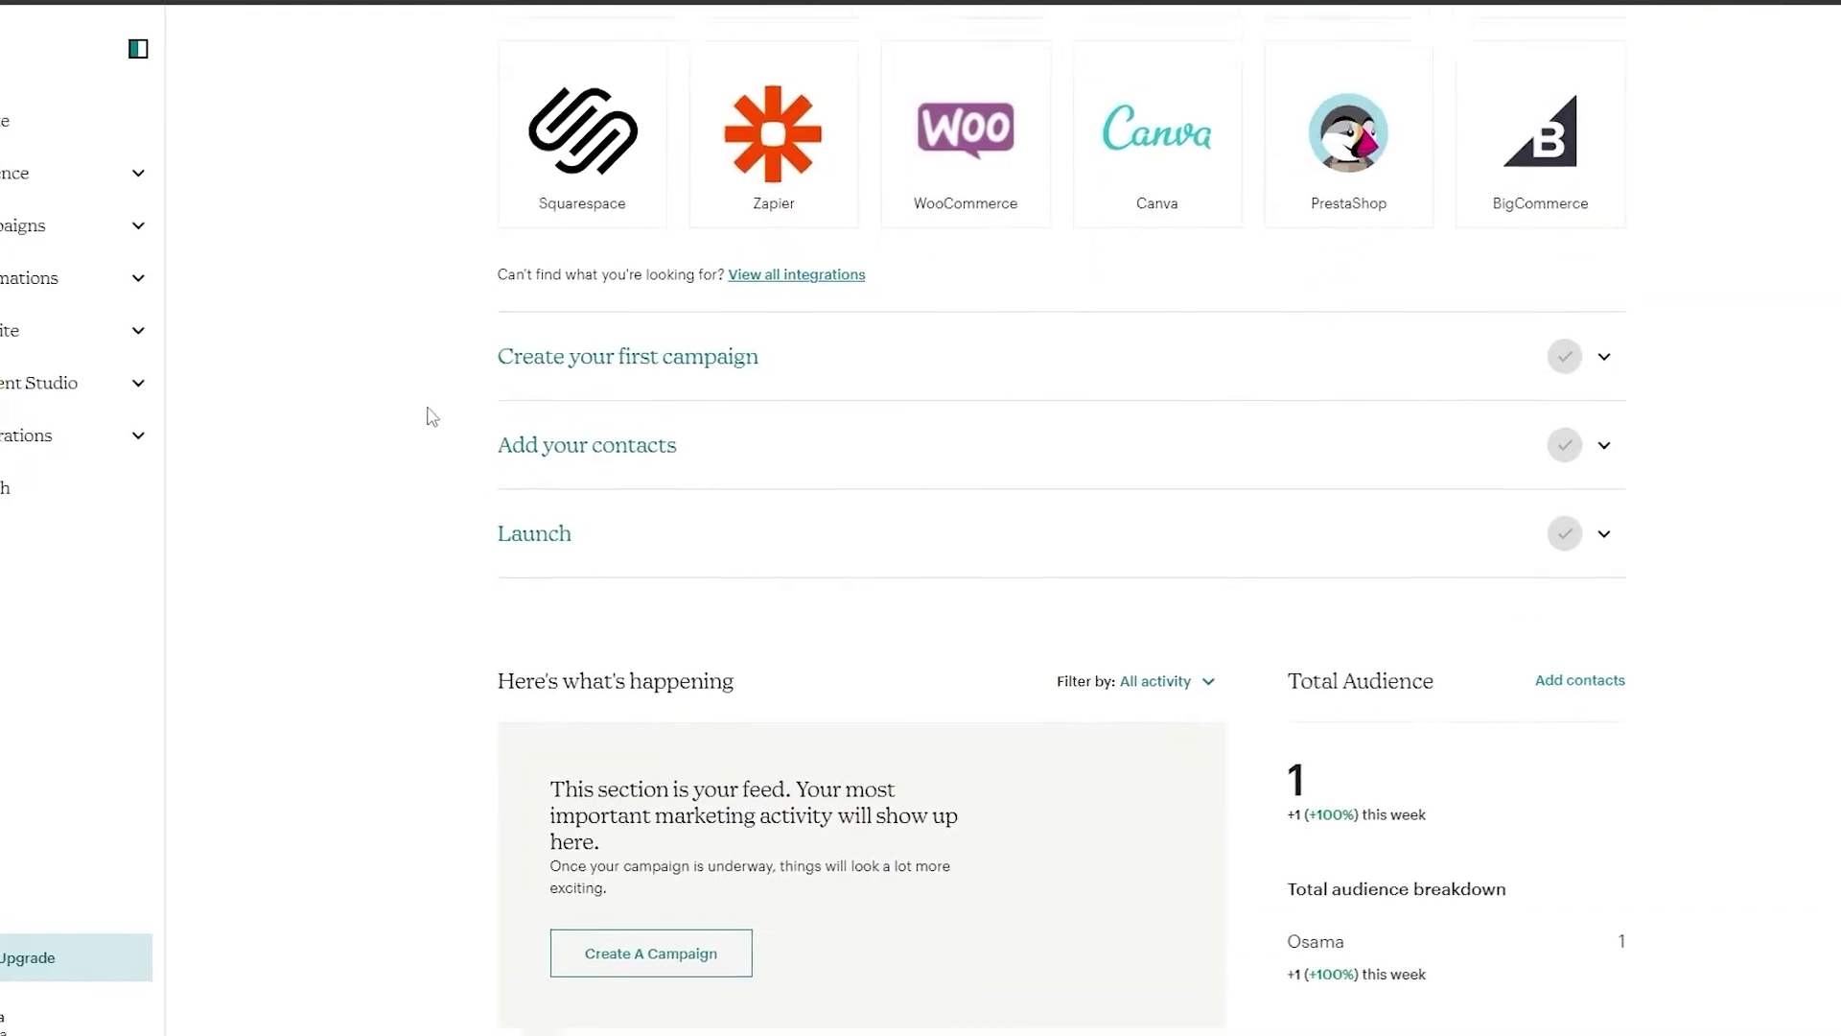
scroll(425, 412, up, 5)
scroll(526, 412, up, 5)
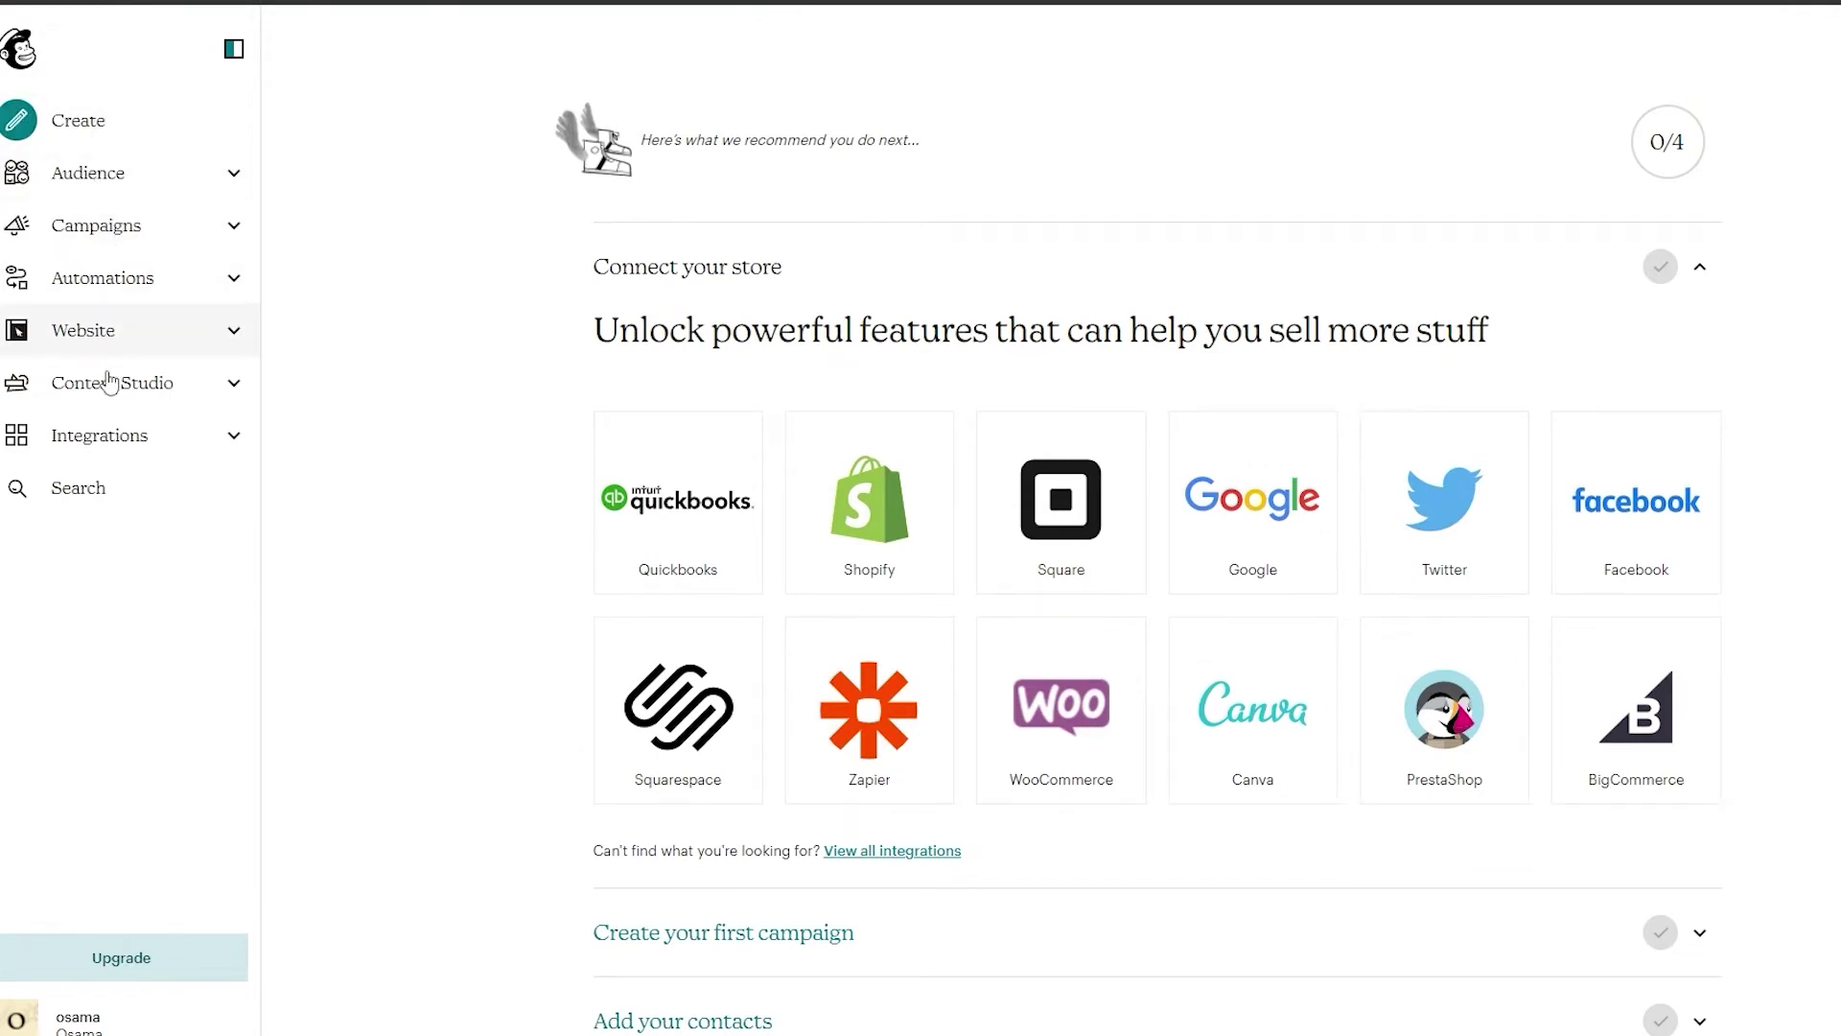
Step: Go to the Audience dashboard and start adding contacts
click(233, 178)
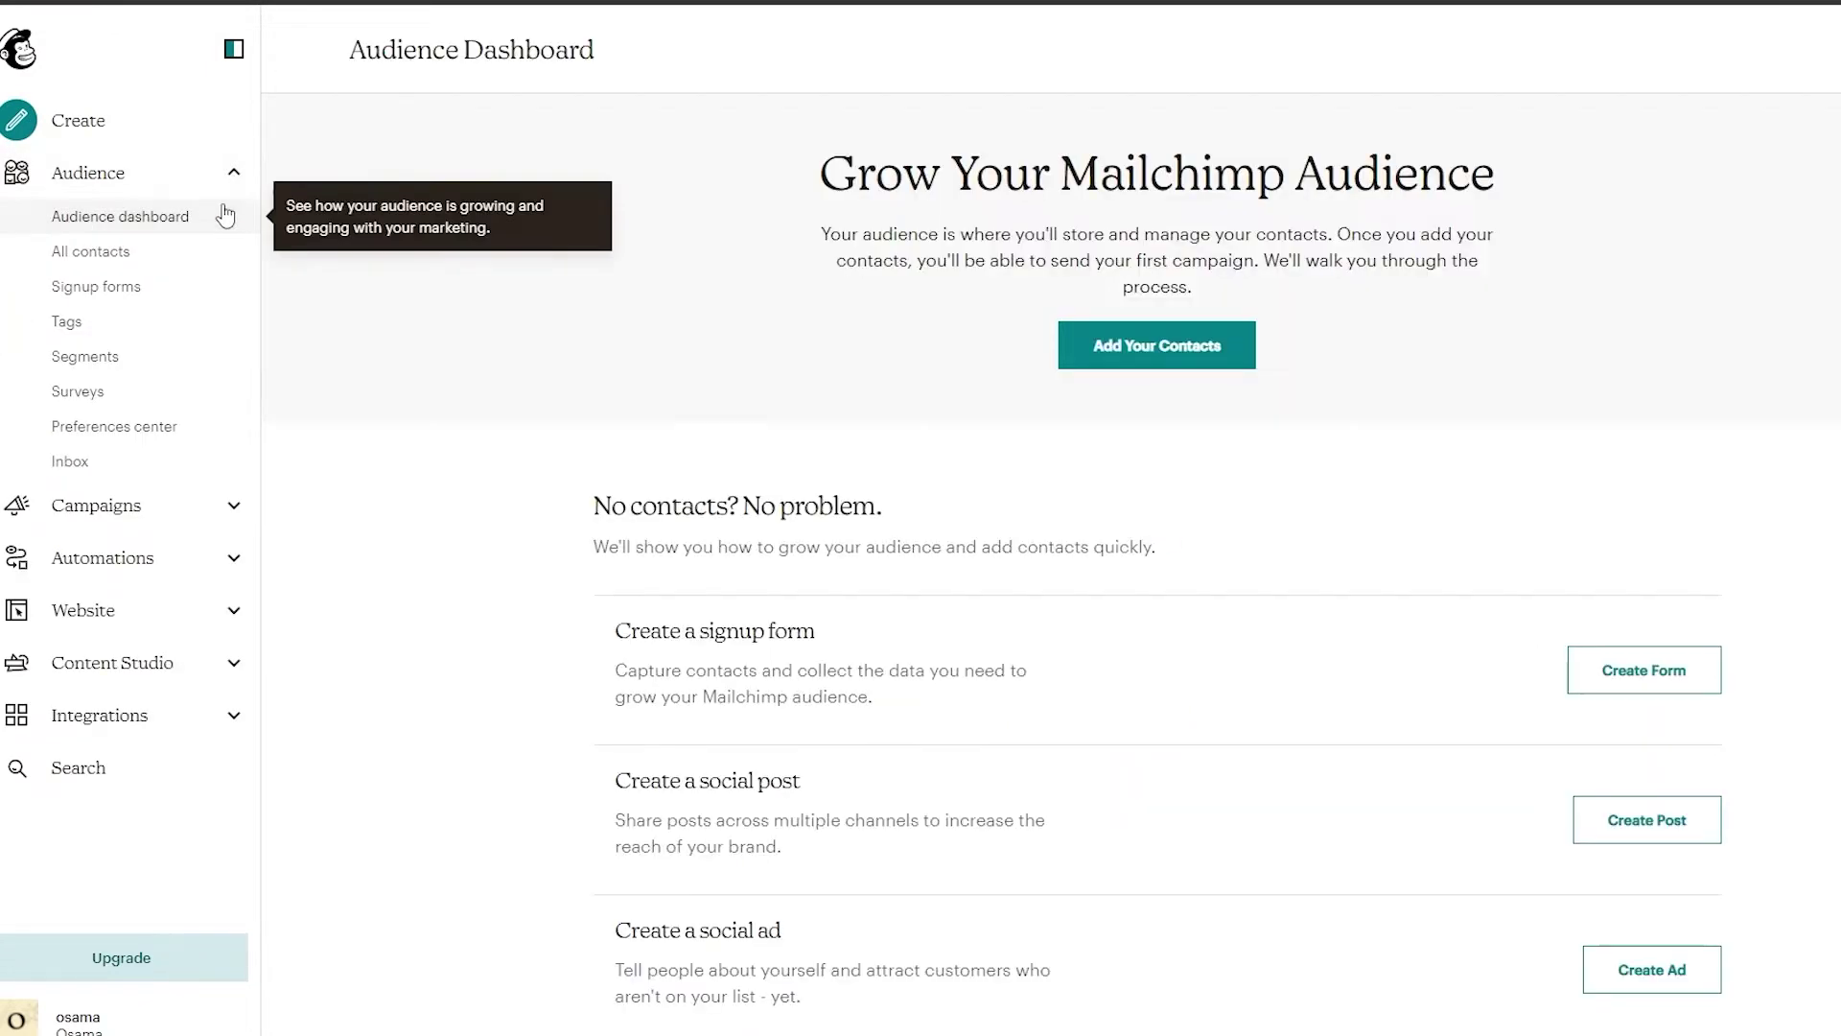
scroll(598, 402, down, 2)
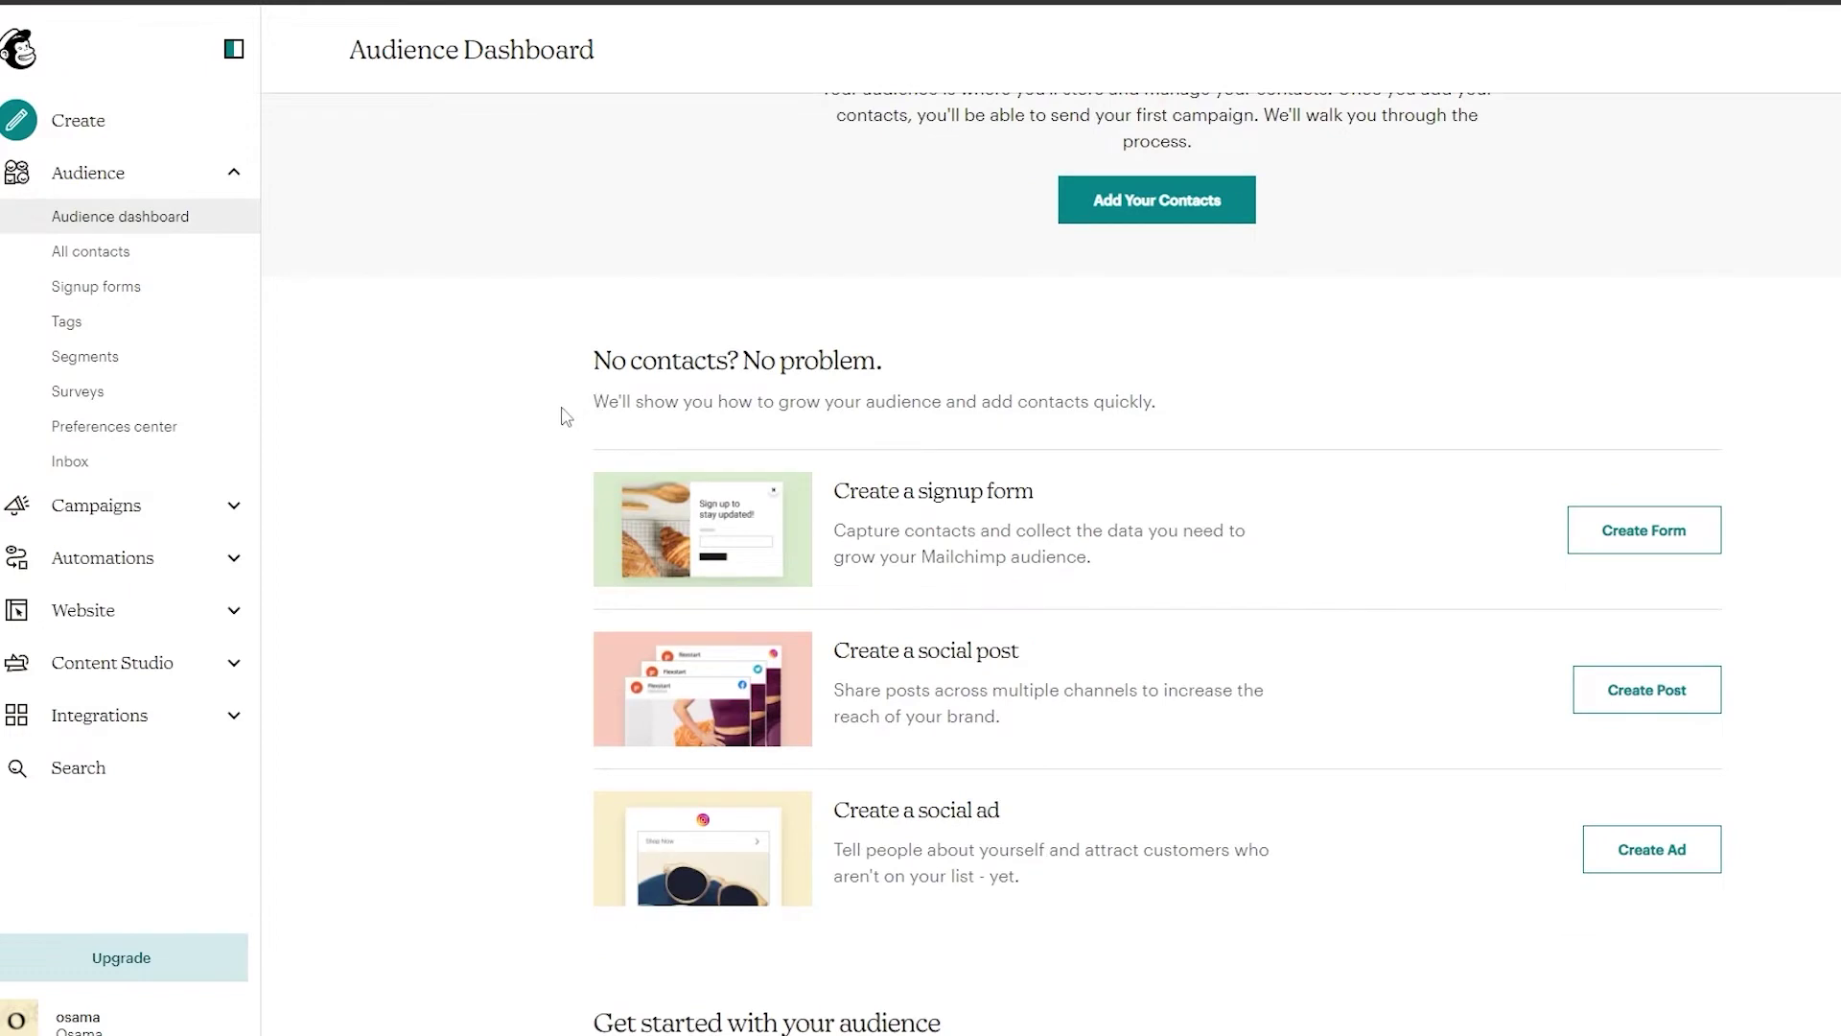
scroll(565, 417, down, 2)
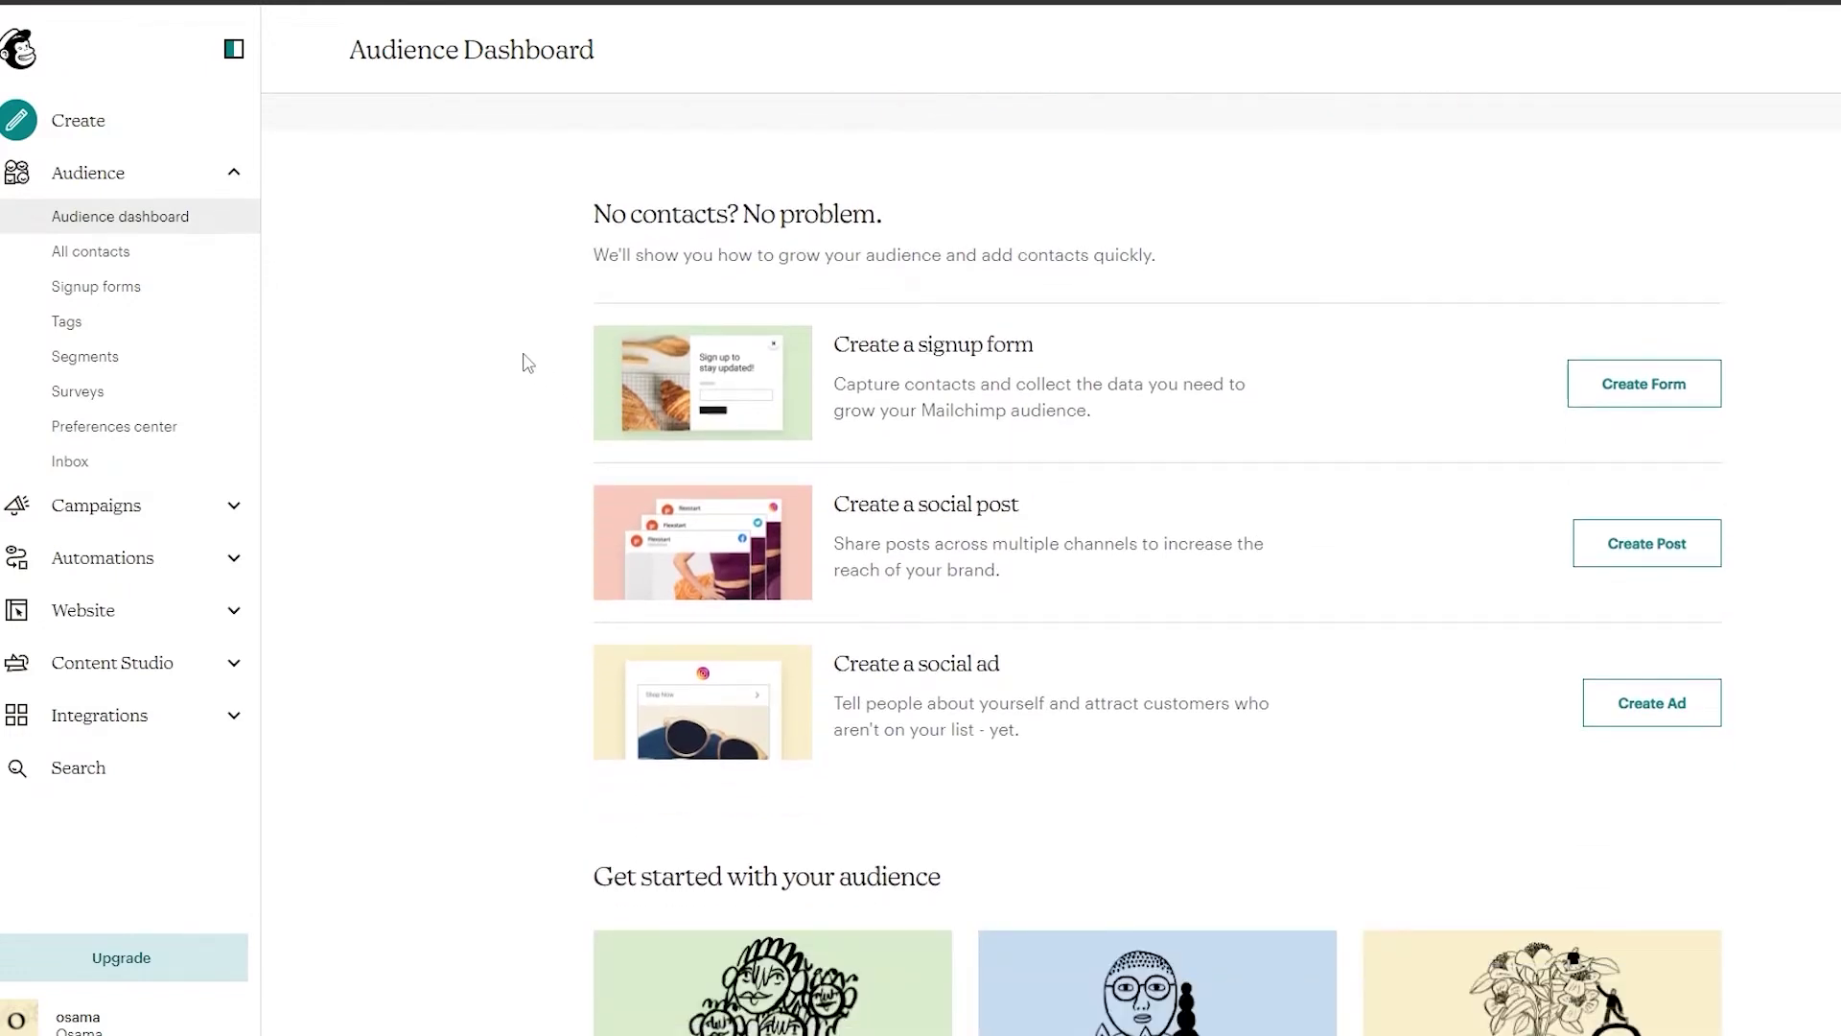
scroll(508, 355, up, 4)
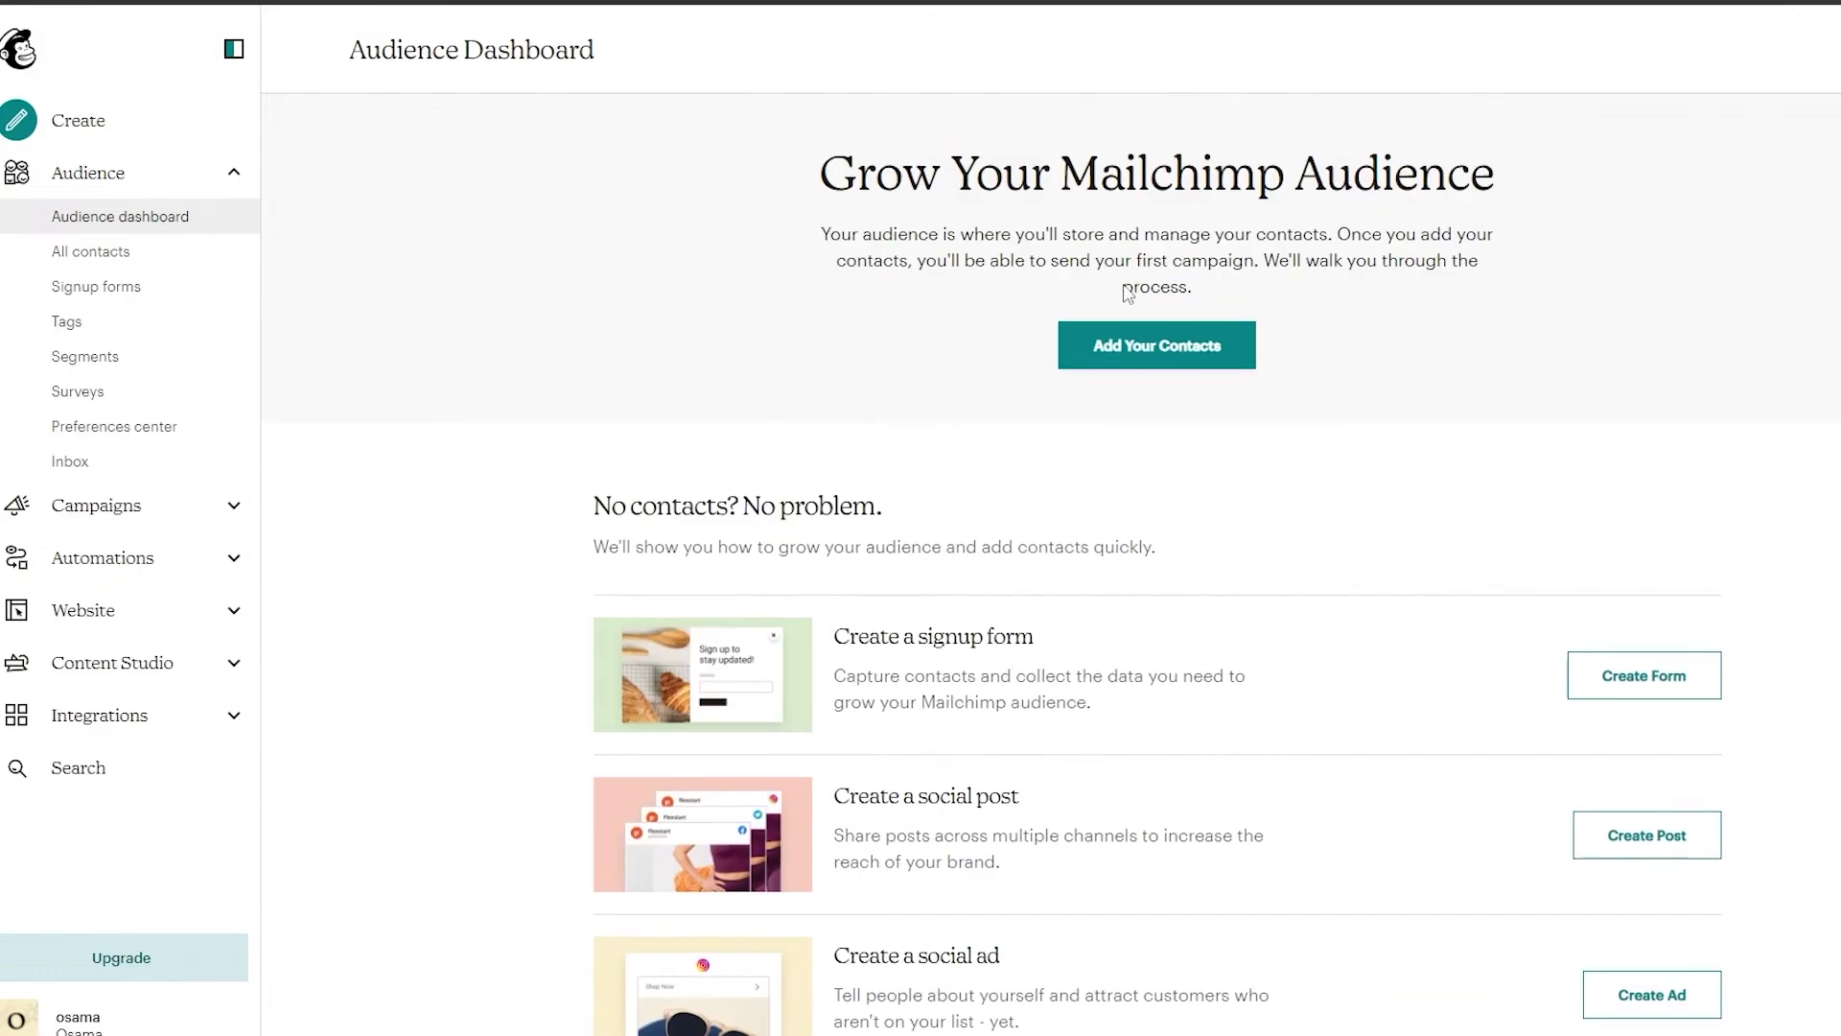
click(1189, 353)
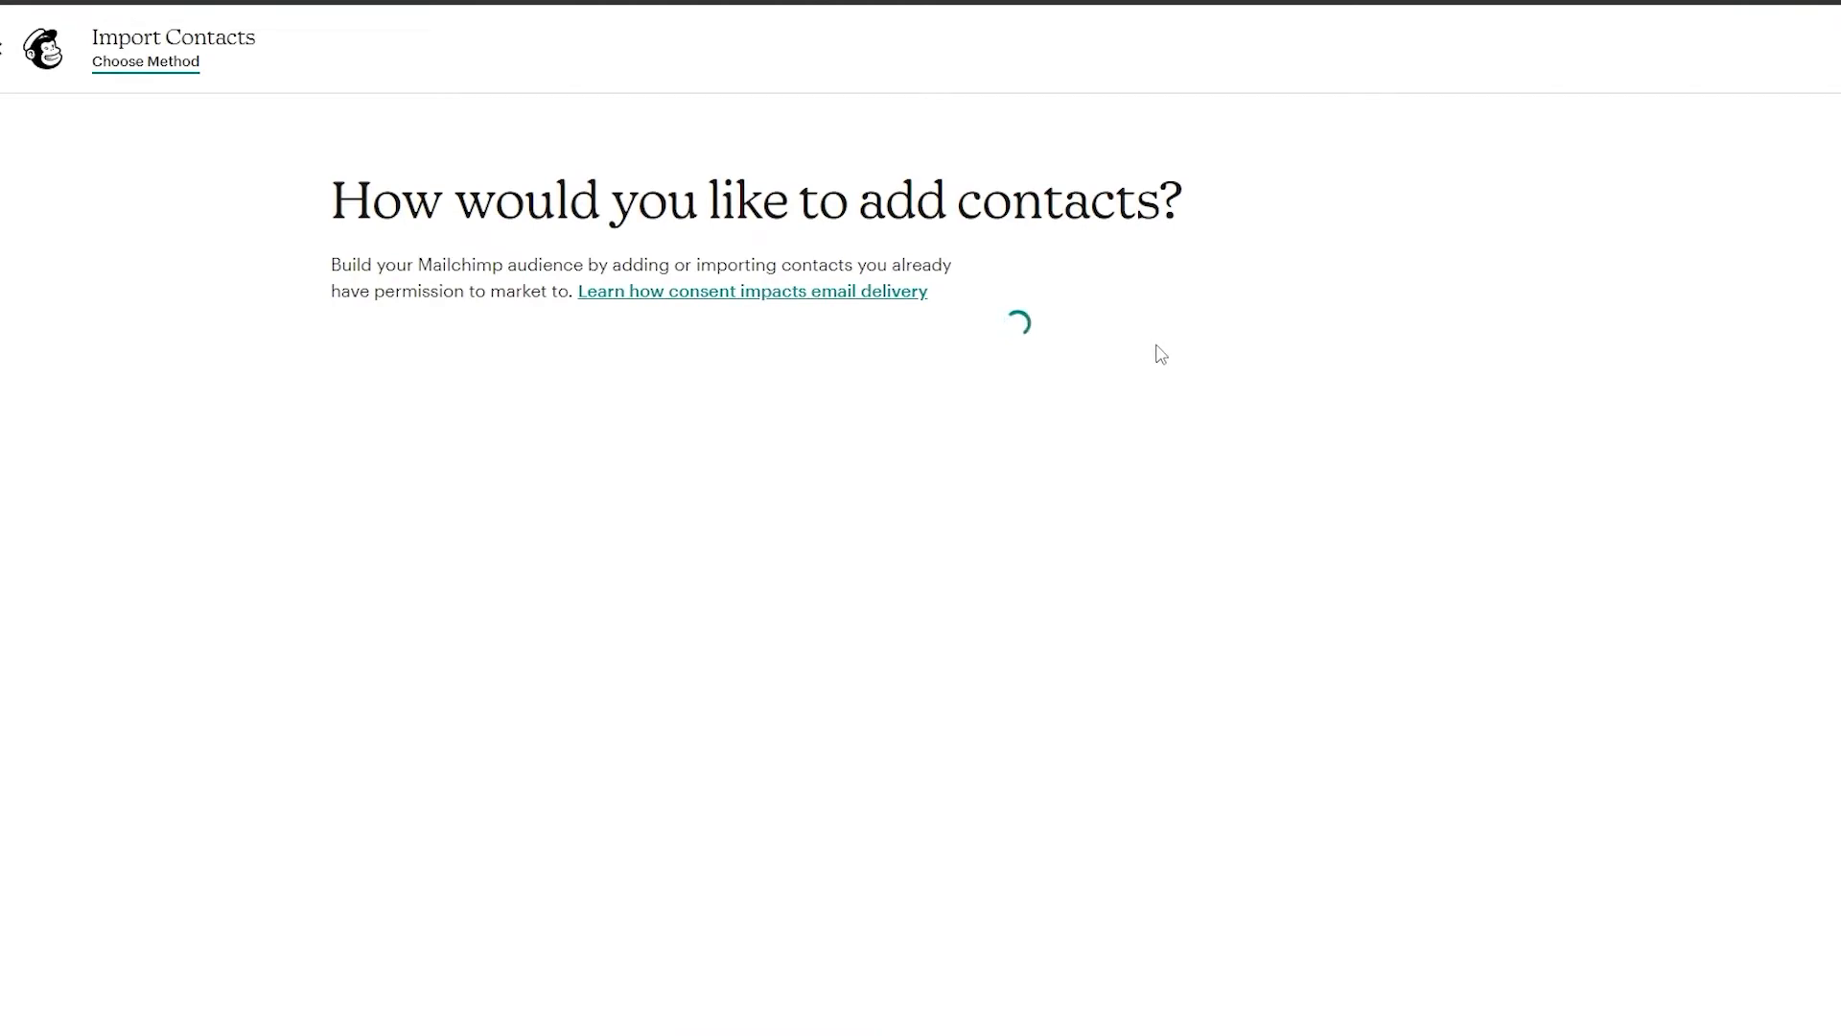
Step: Import four email addresses using the Copy and paste method, continuing to Organize
click(1151, 449)
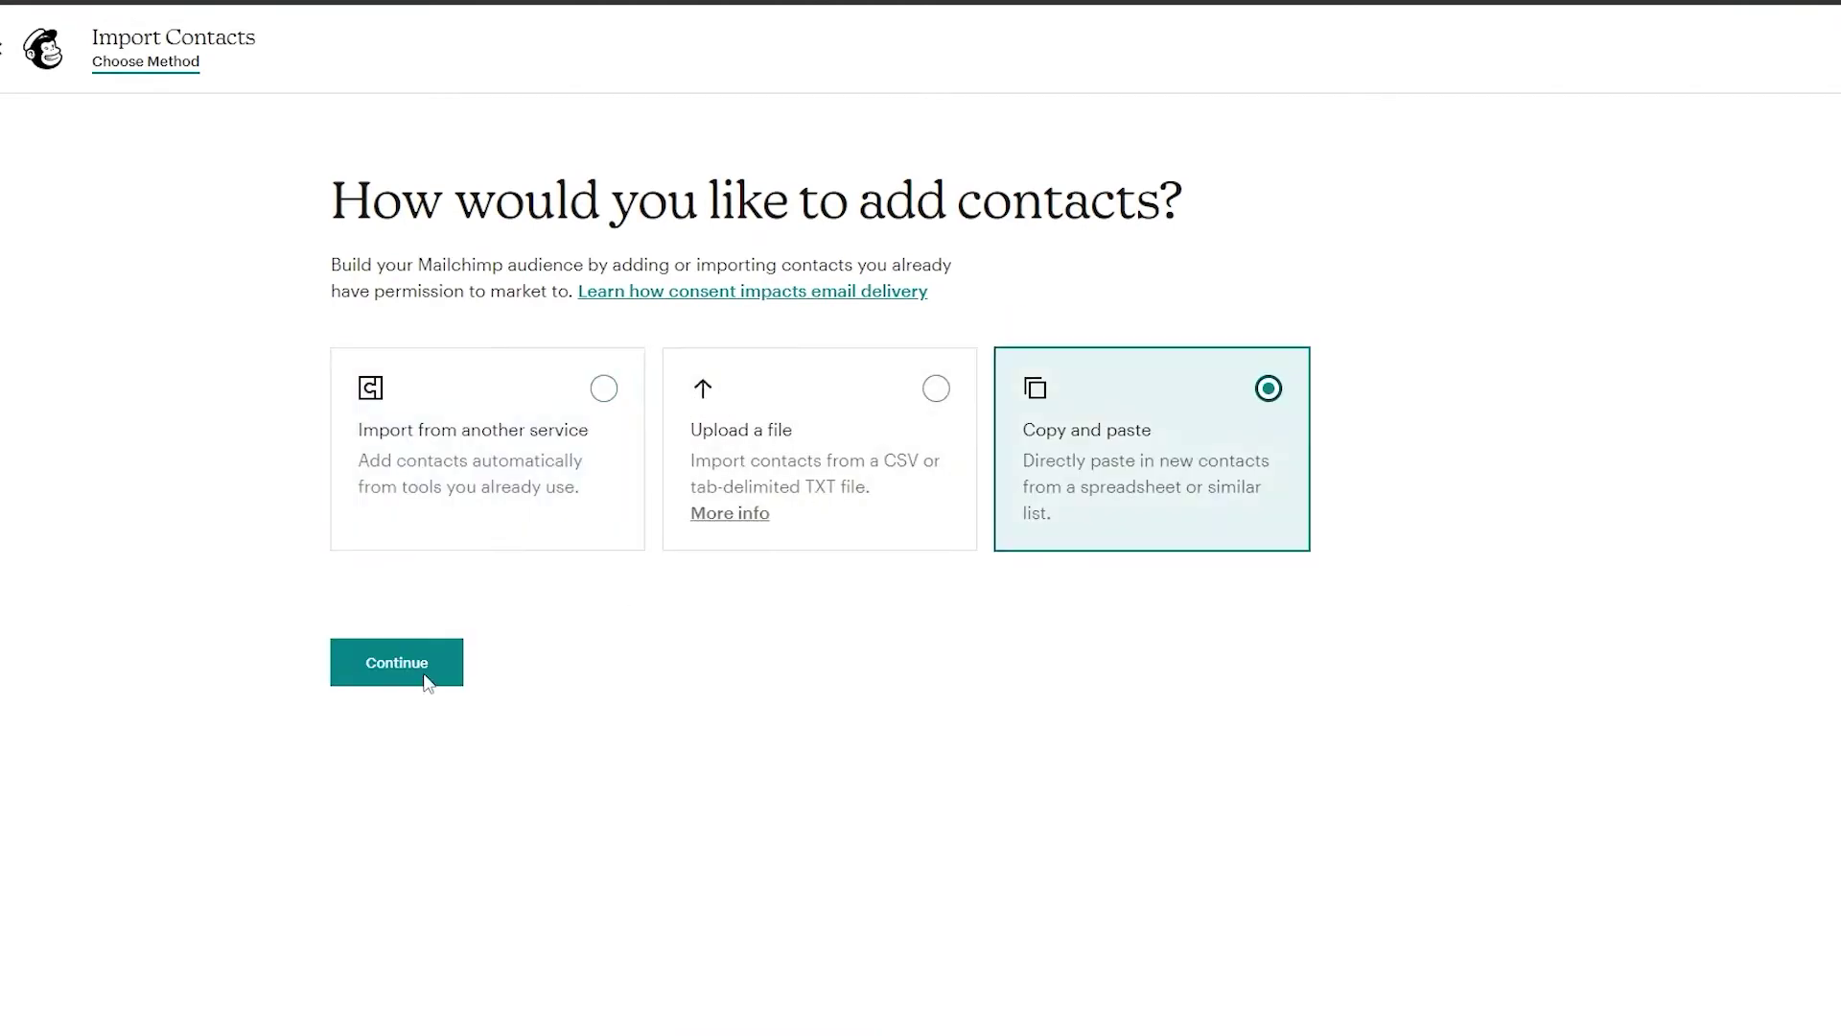
click(424, 676)
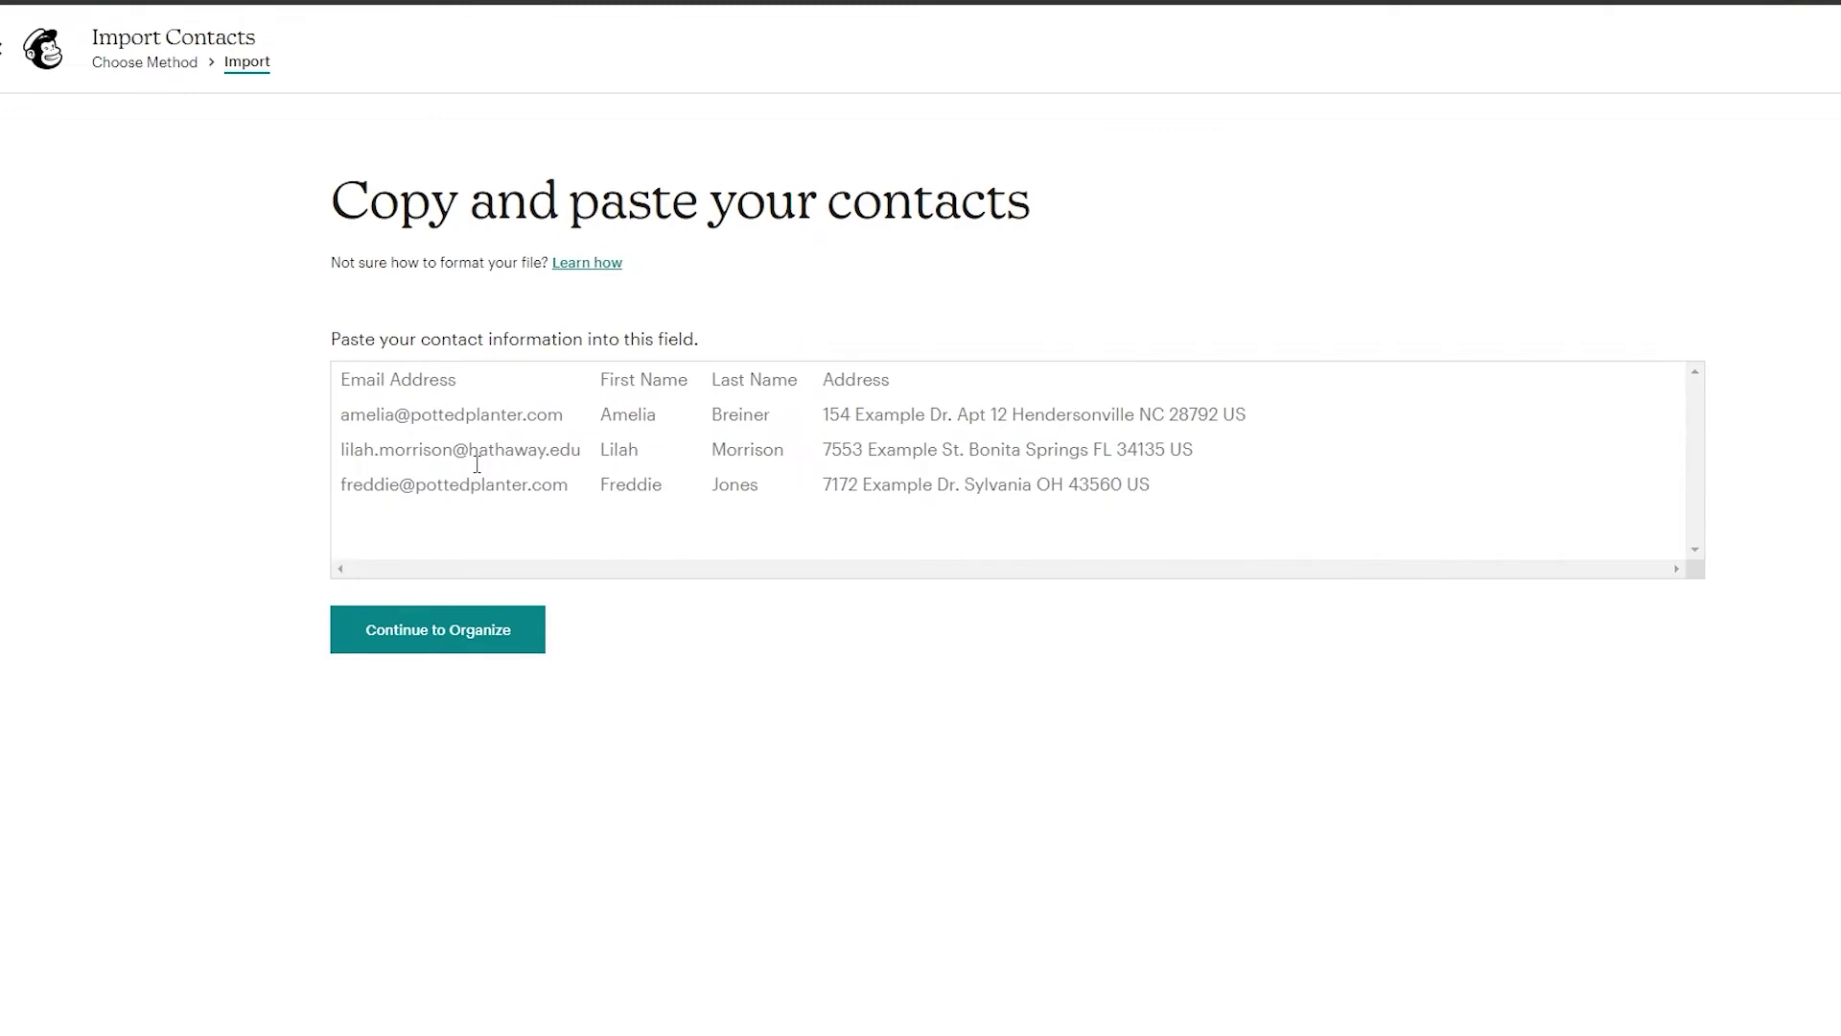
click(743, 463)
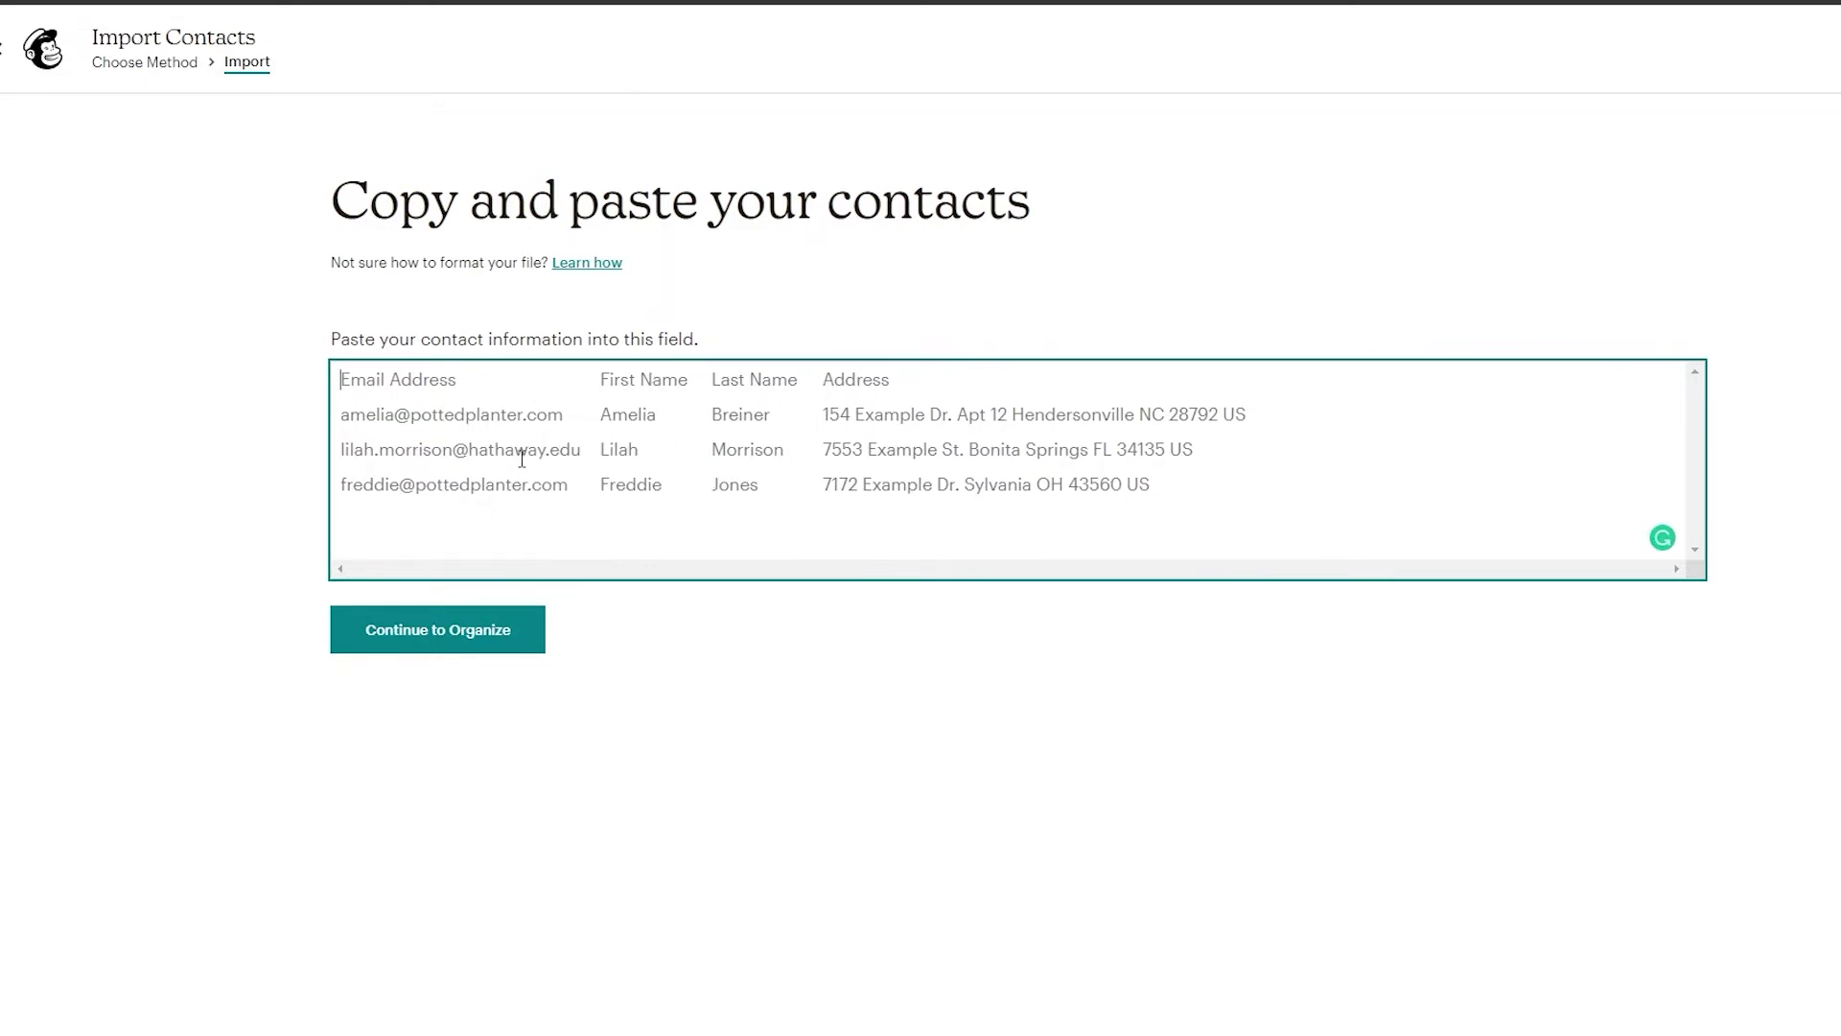
key(ctrl+v)
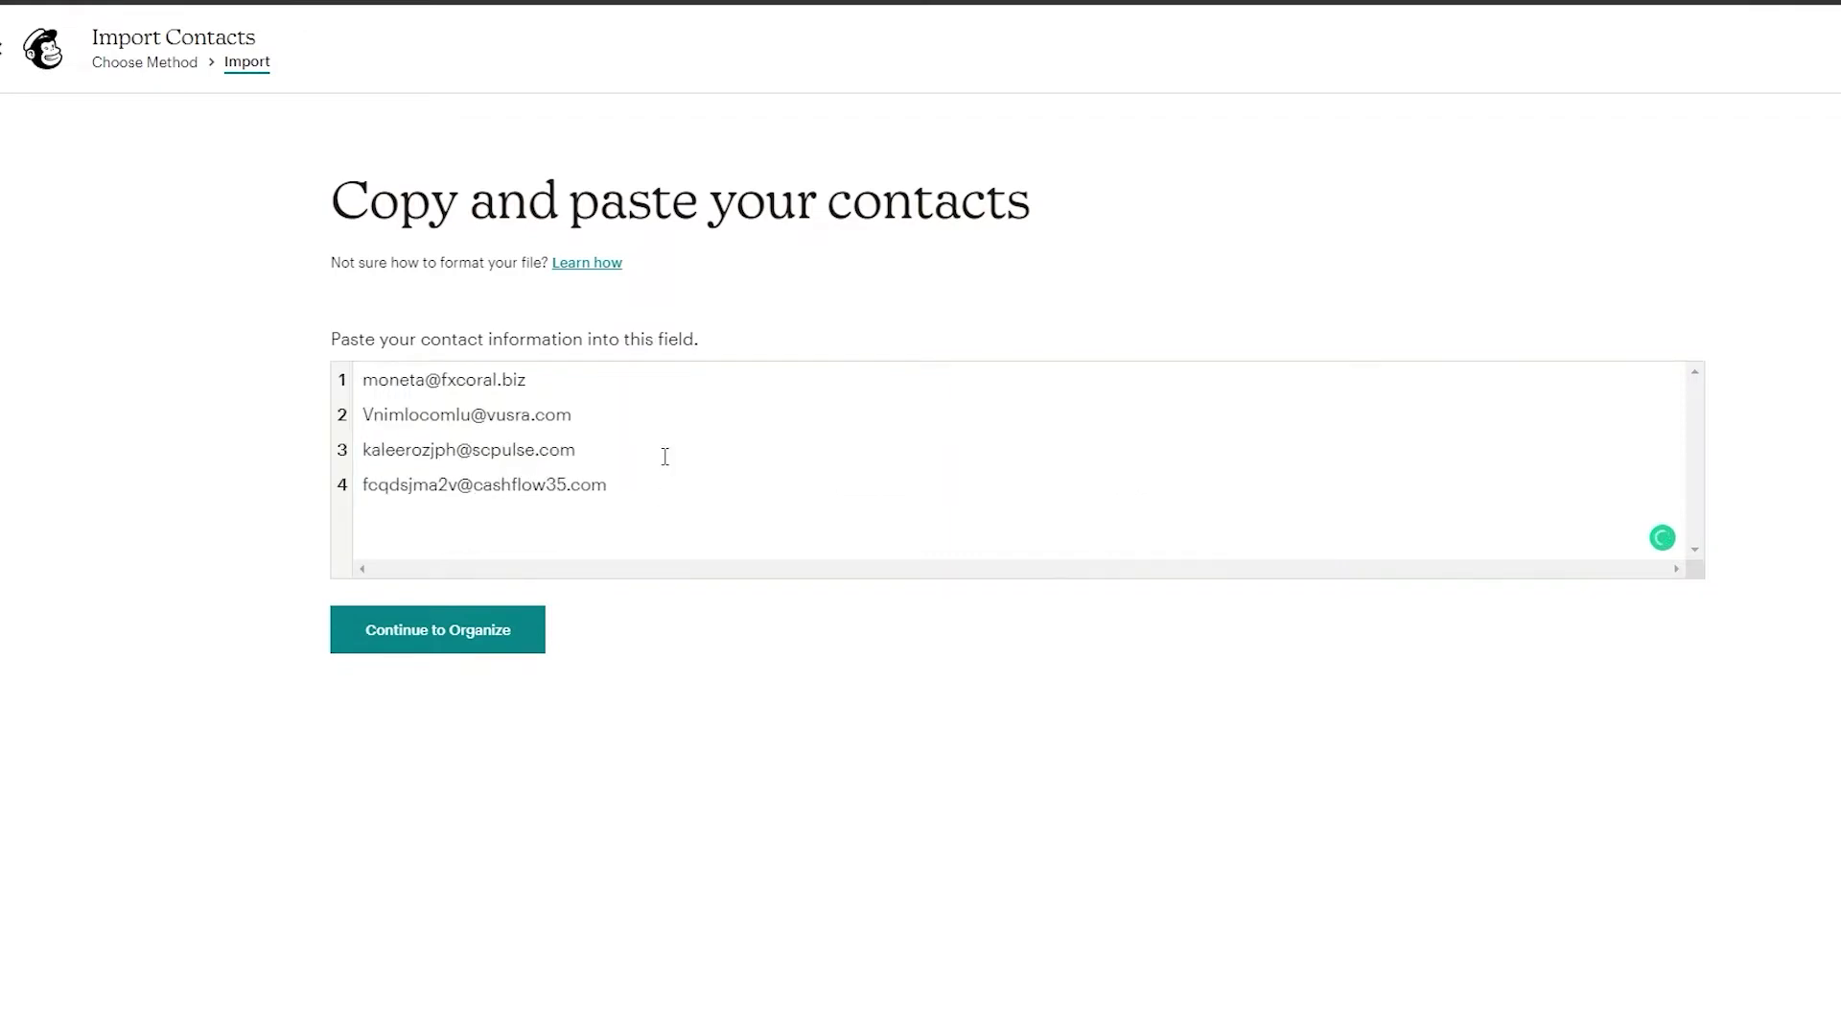
click(406, 629)
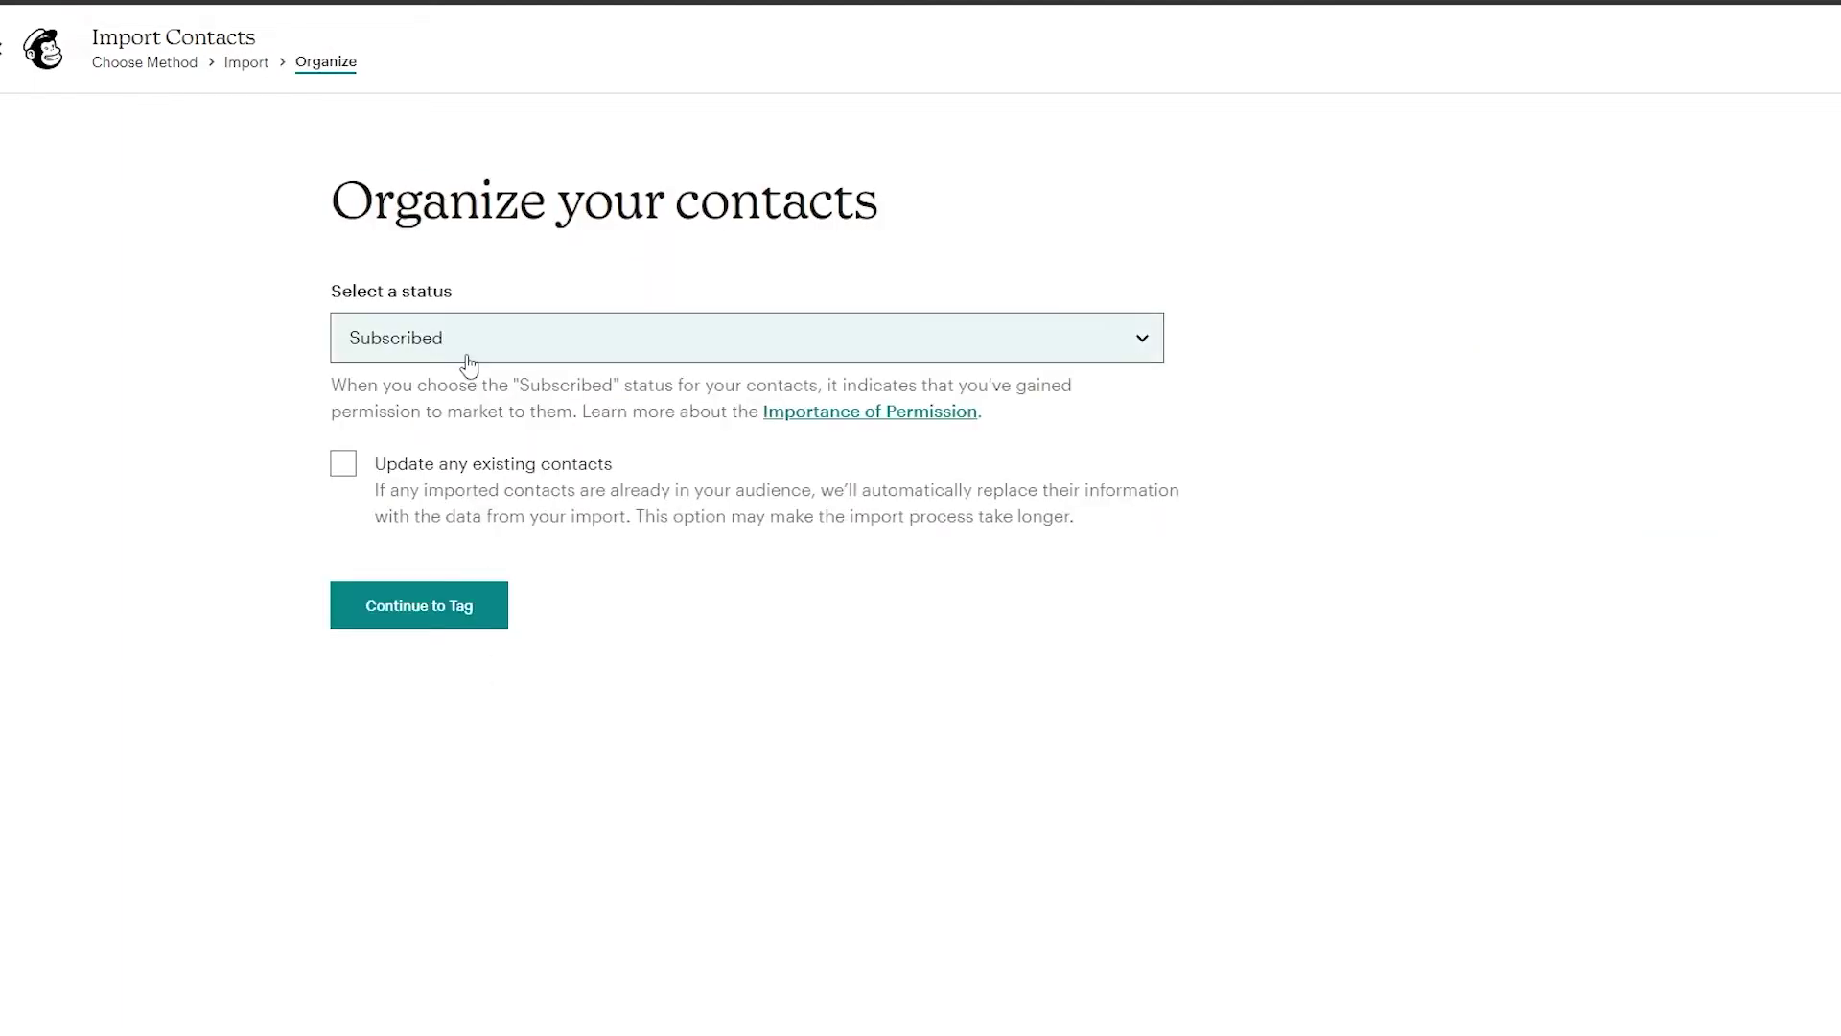
Step: Keep status Subscribed, enable updating existing contacts, and skip tagging
click(469, 356)
click(466, 370)
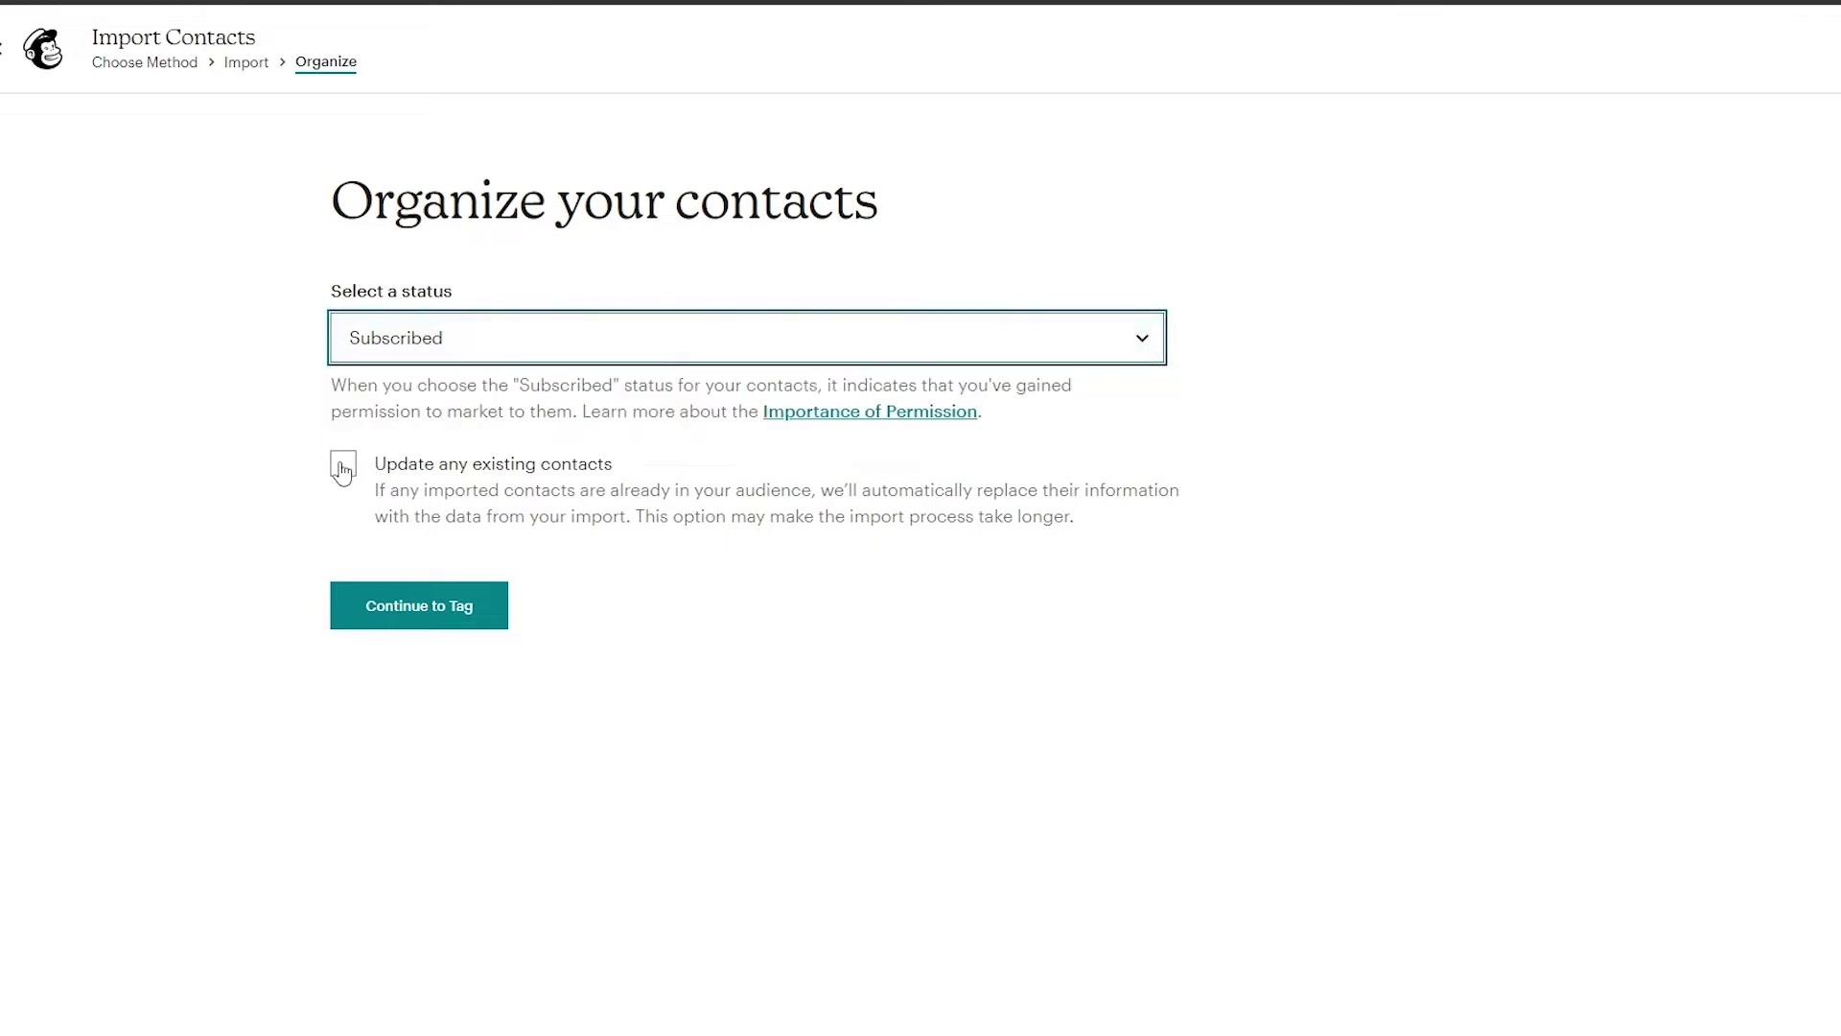
click(347, 493)
click(344, 466)
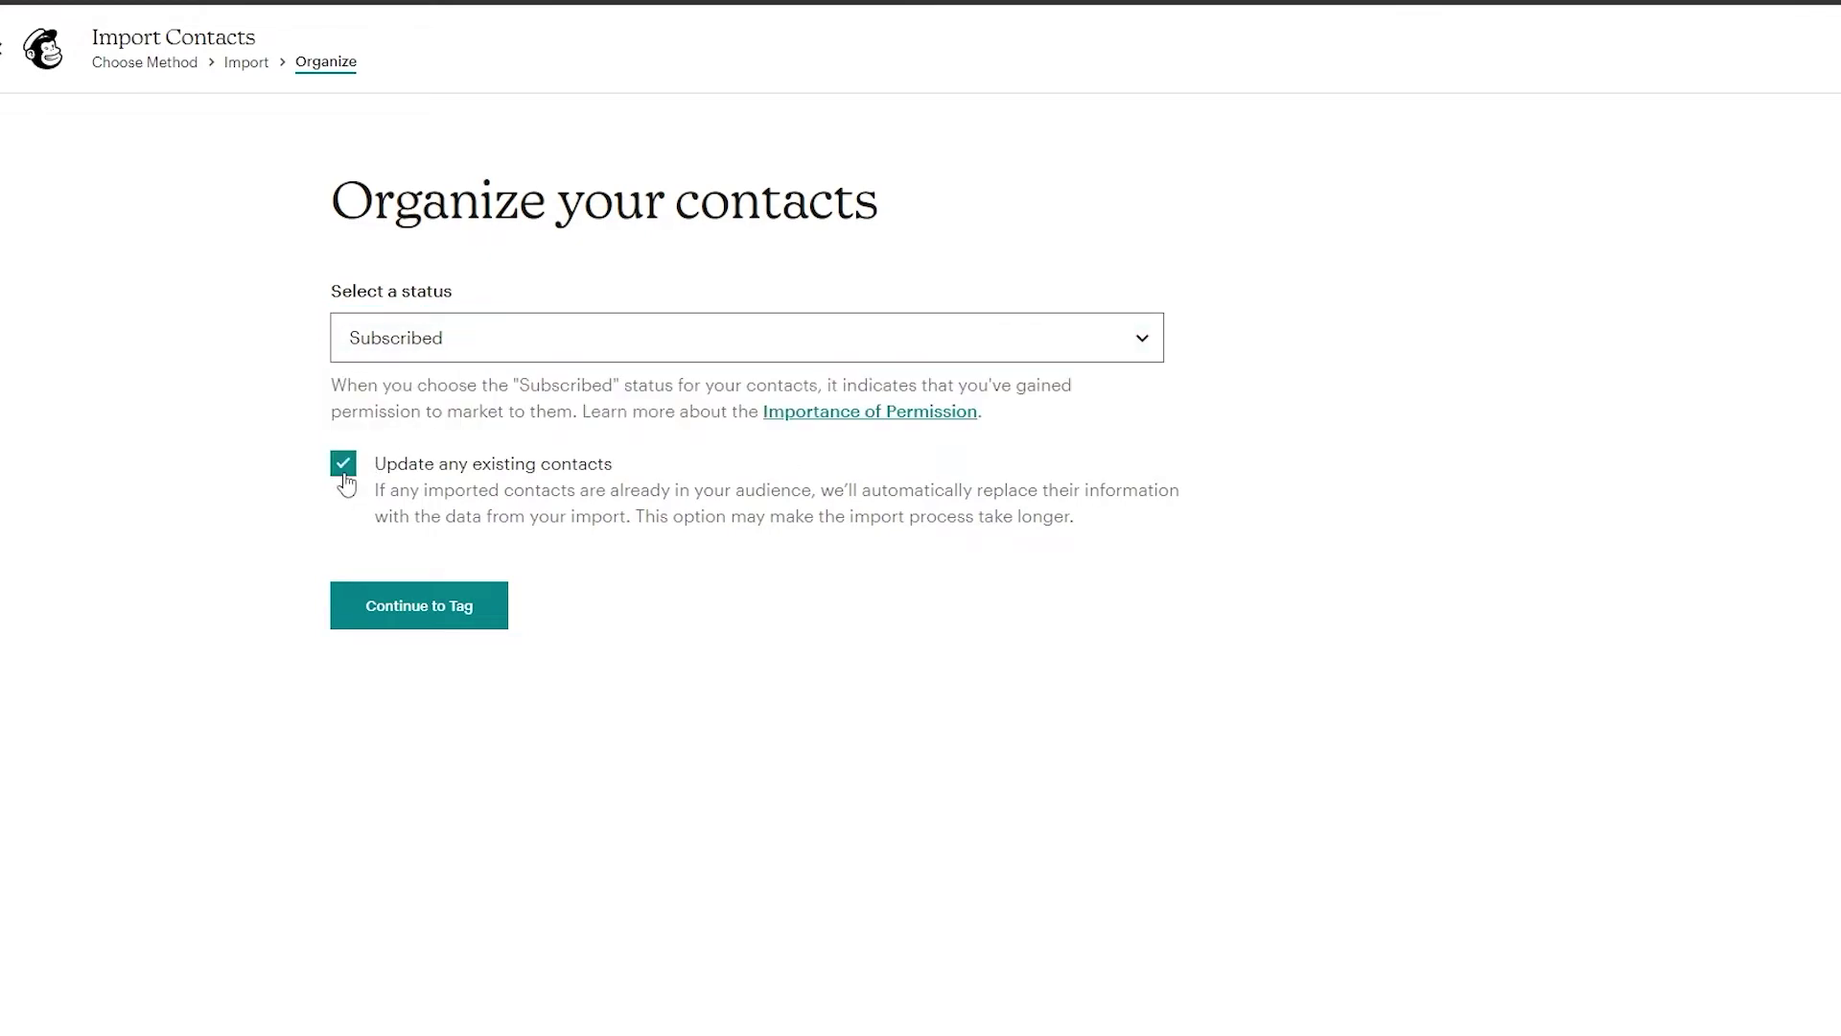
click(474, 605)
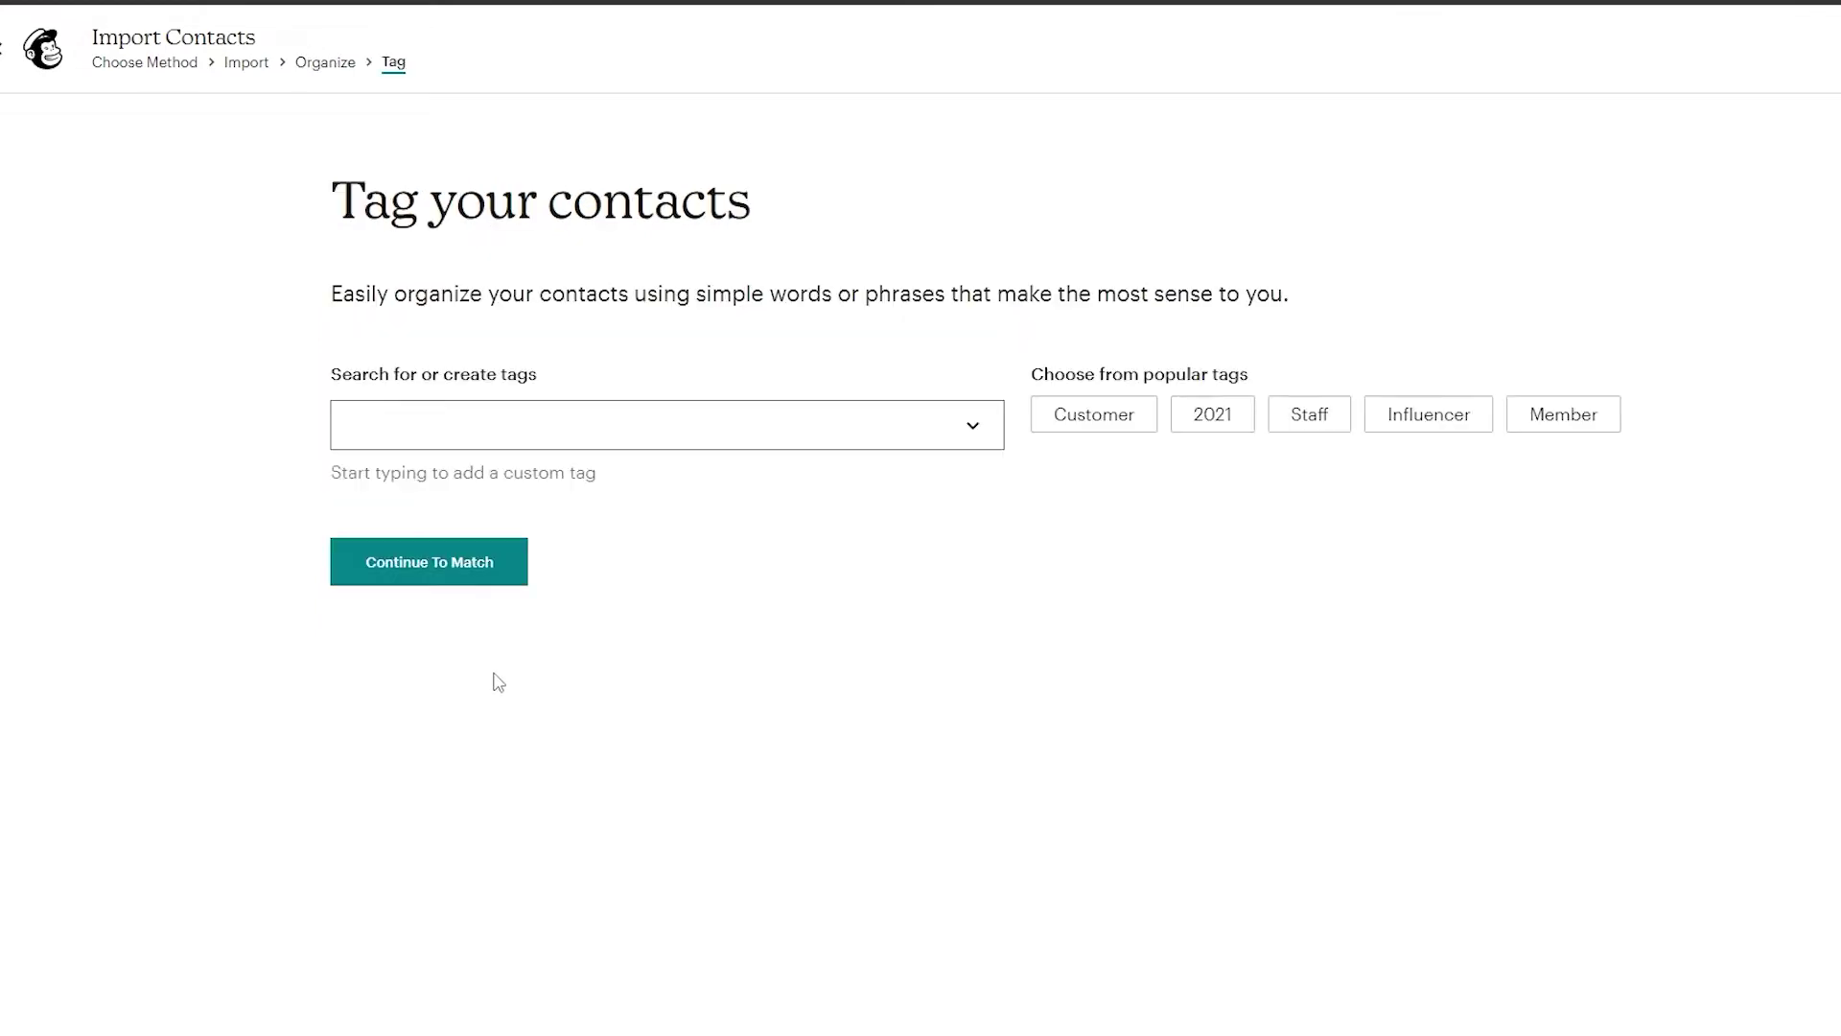
click(489, 437)
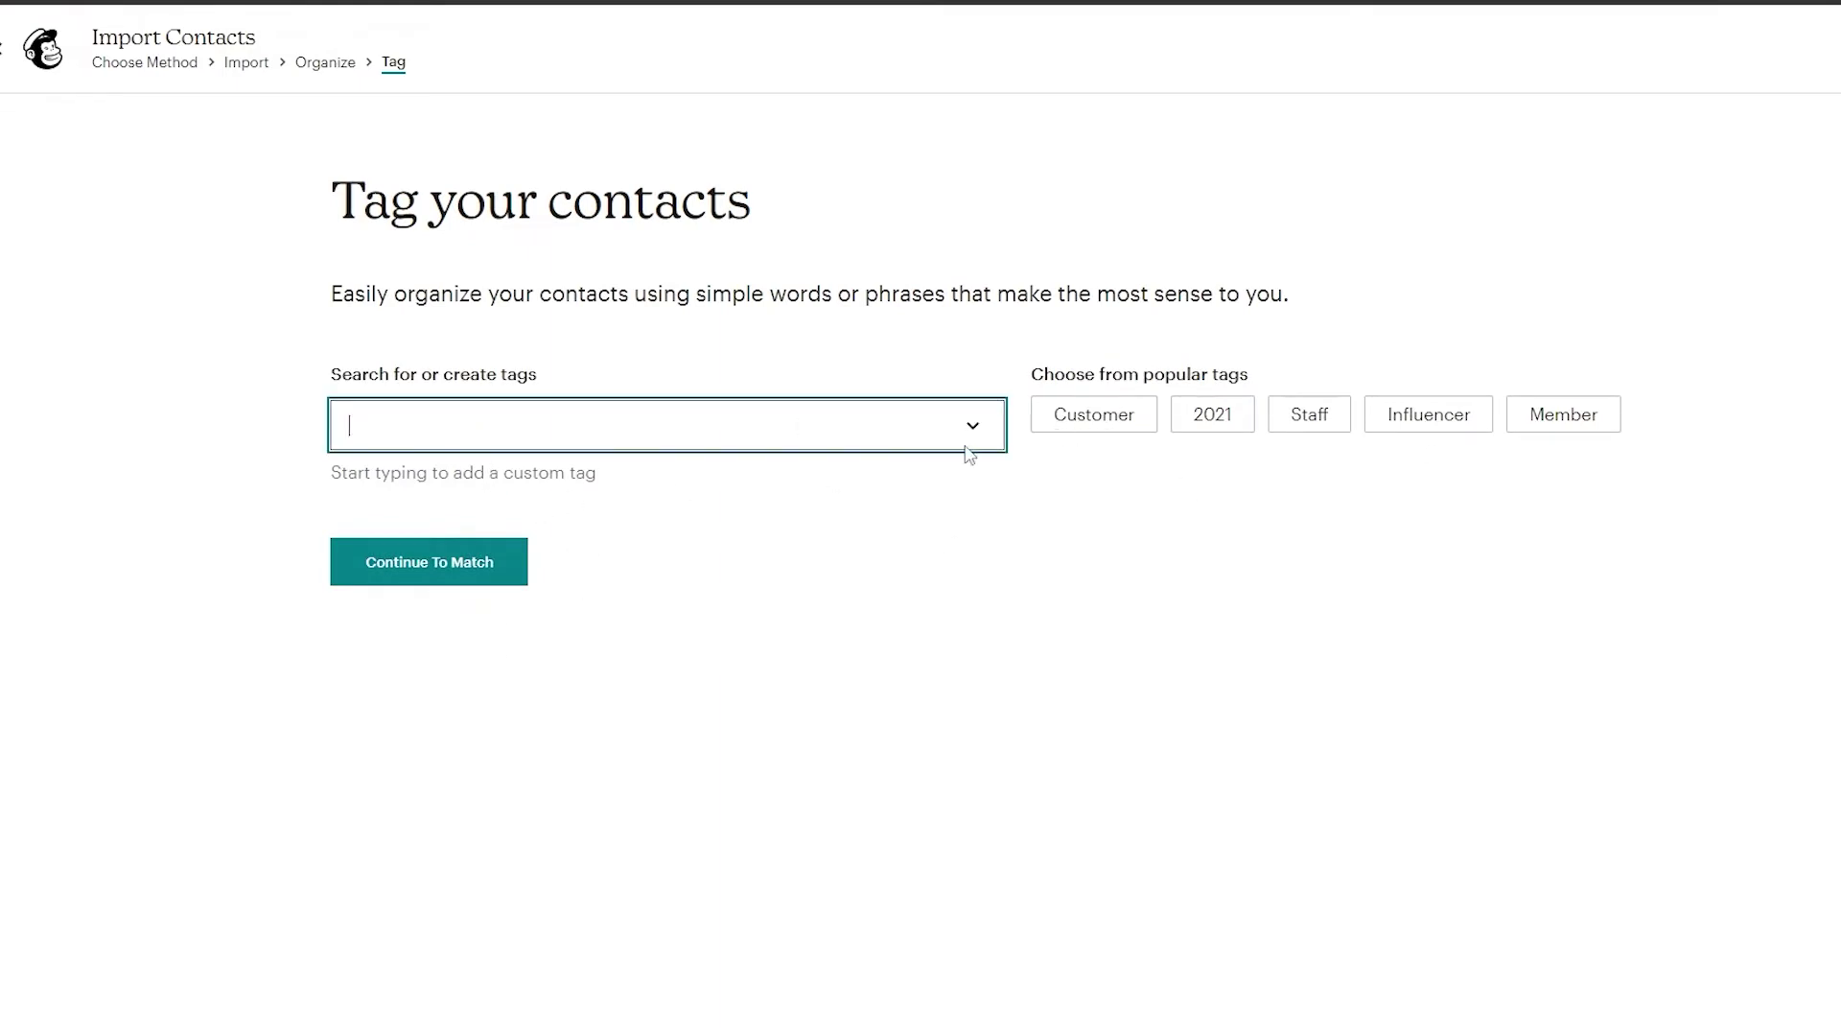
click(500, 578)
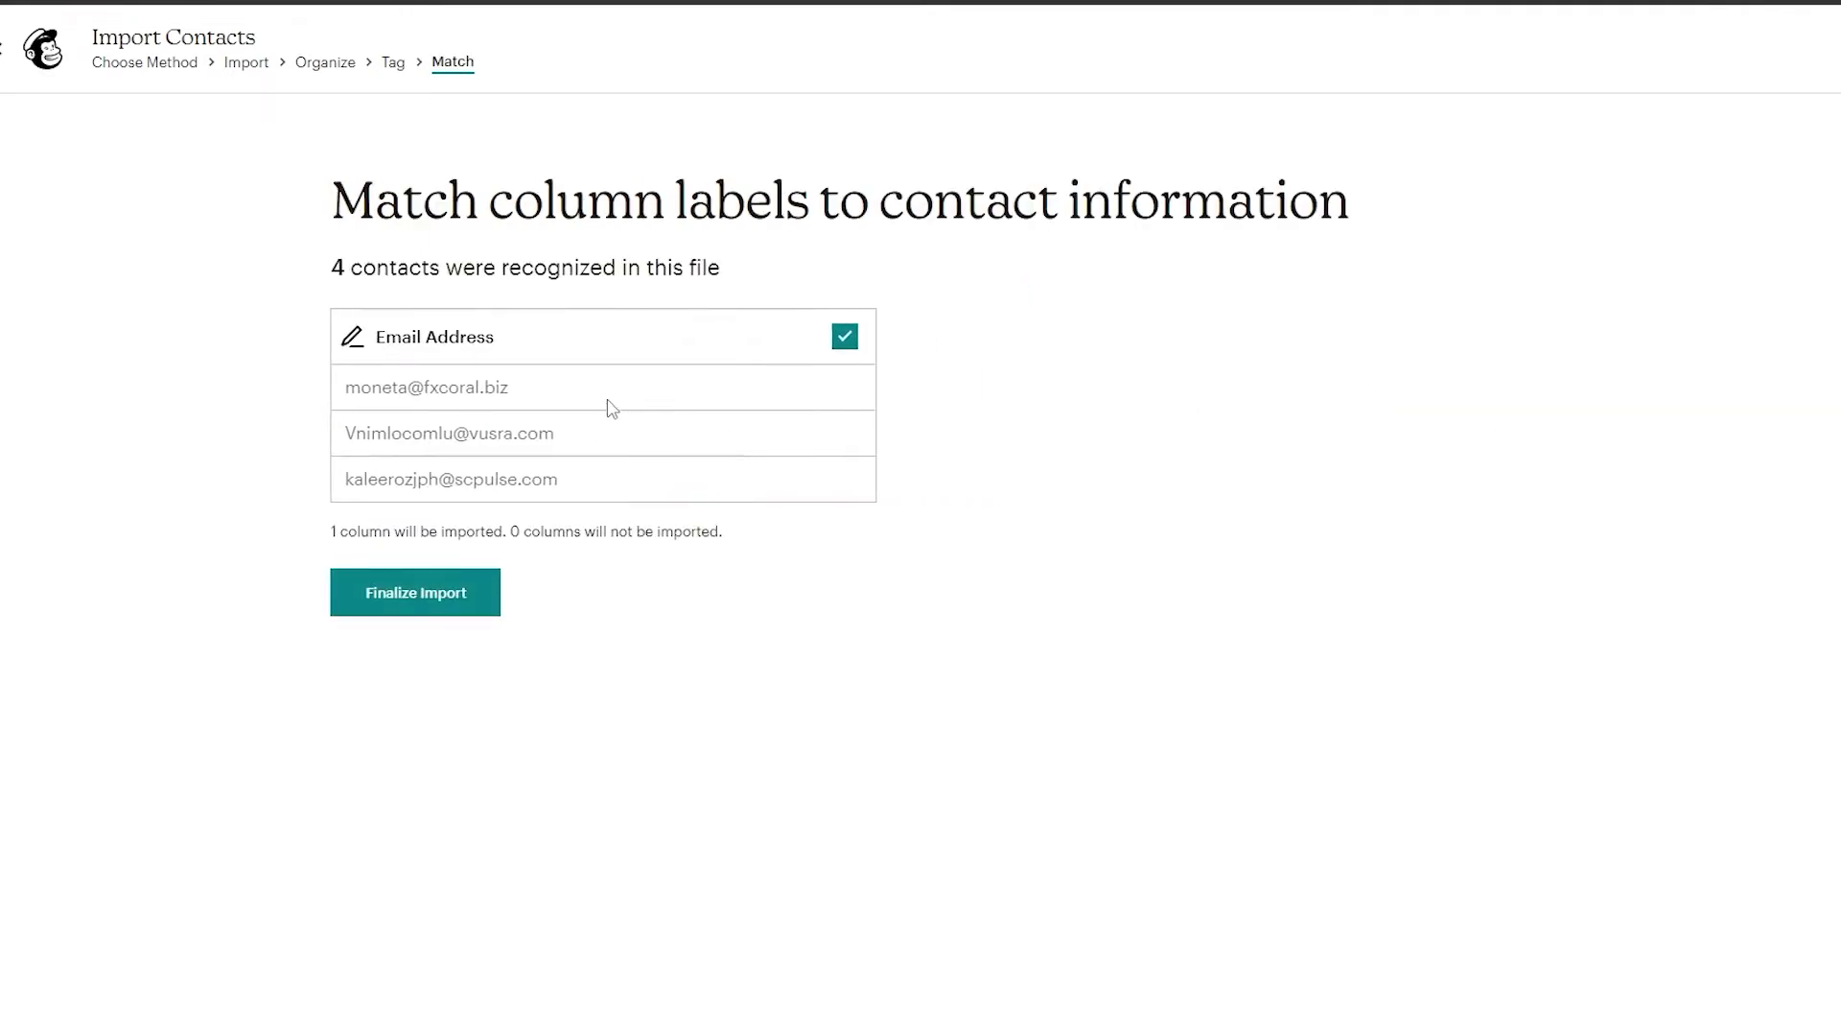
Step: Map the column to Email Address (EMAIL) and complete the import of 4 new contacts
click(486, 348)
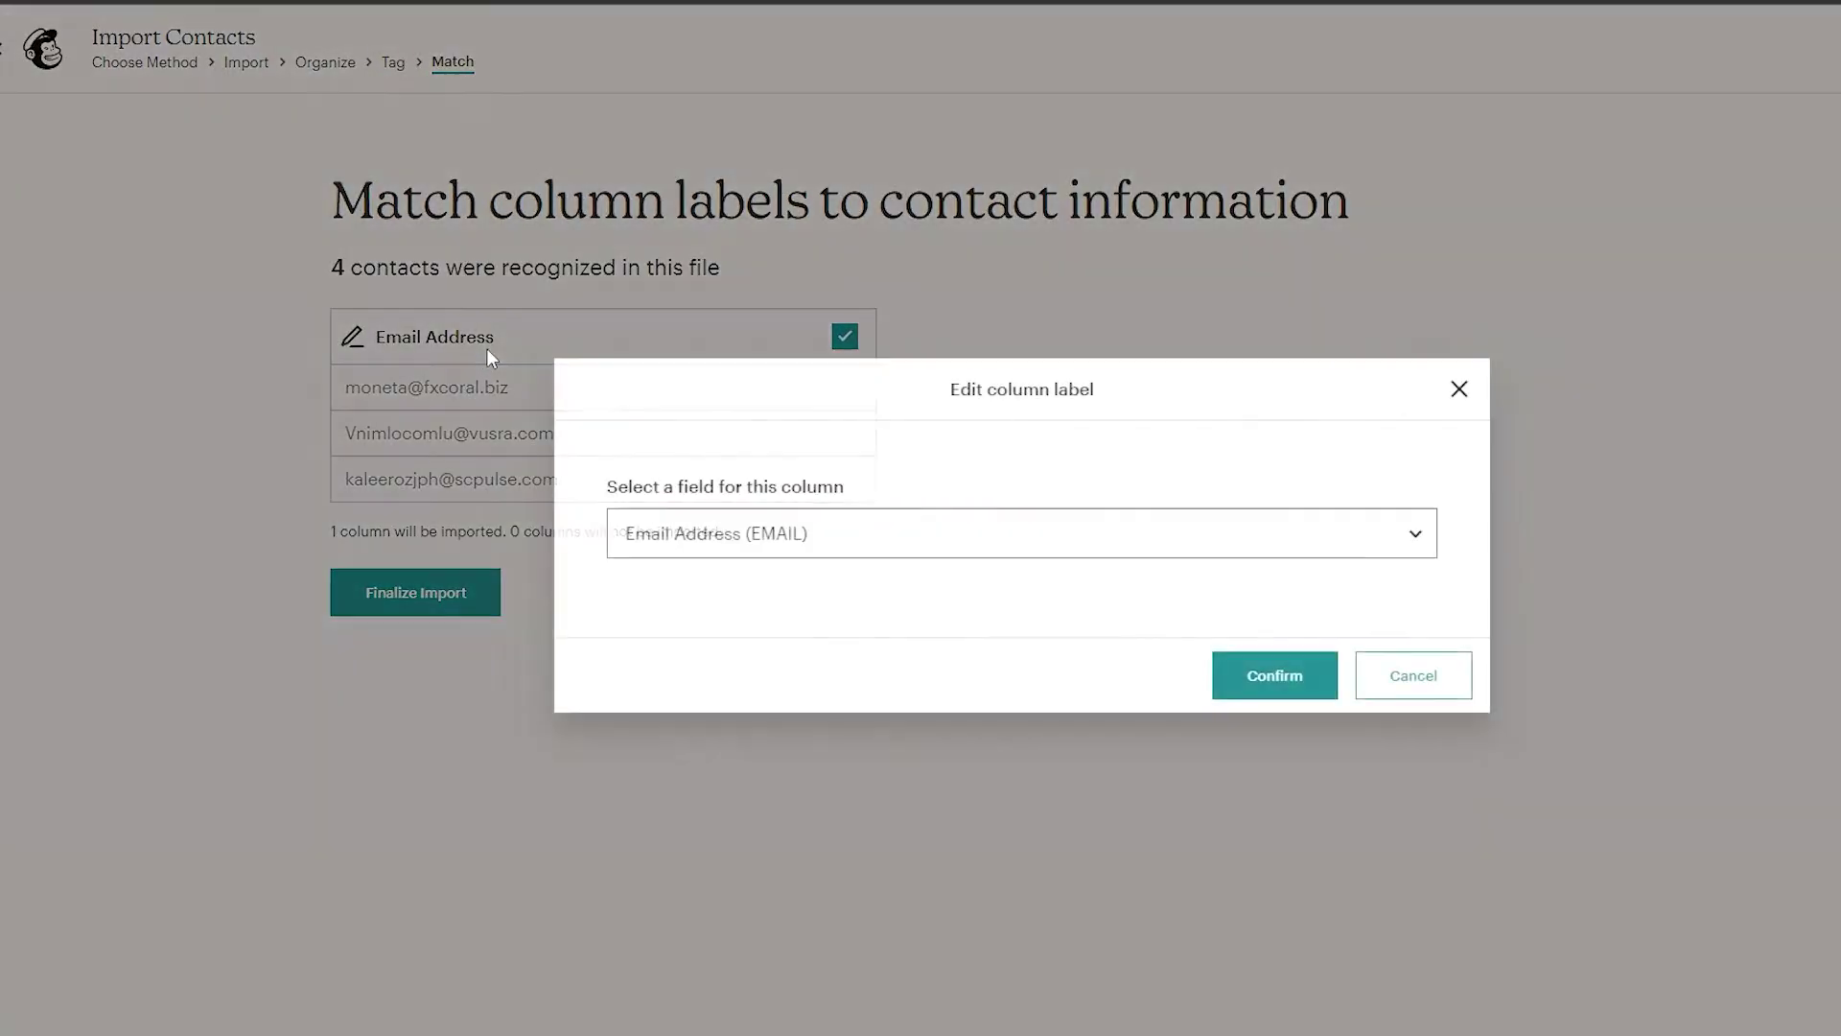
click(702, 534)
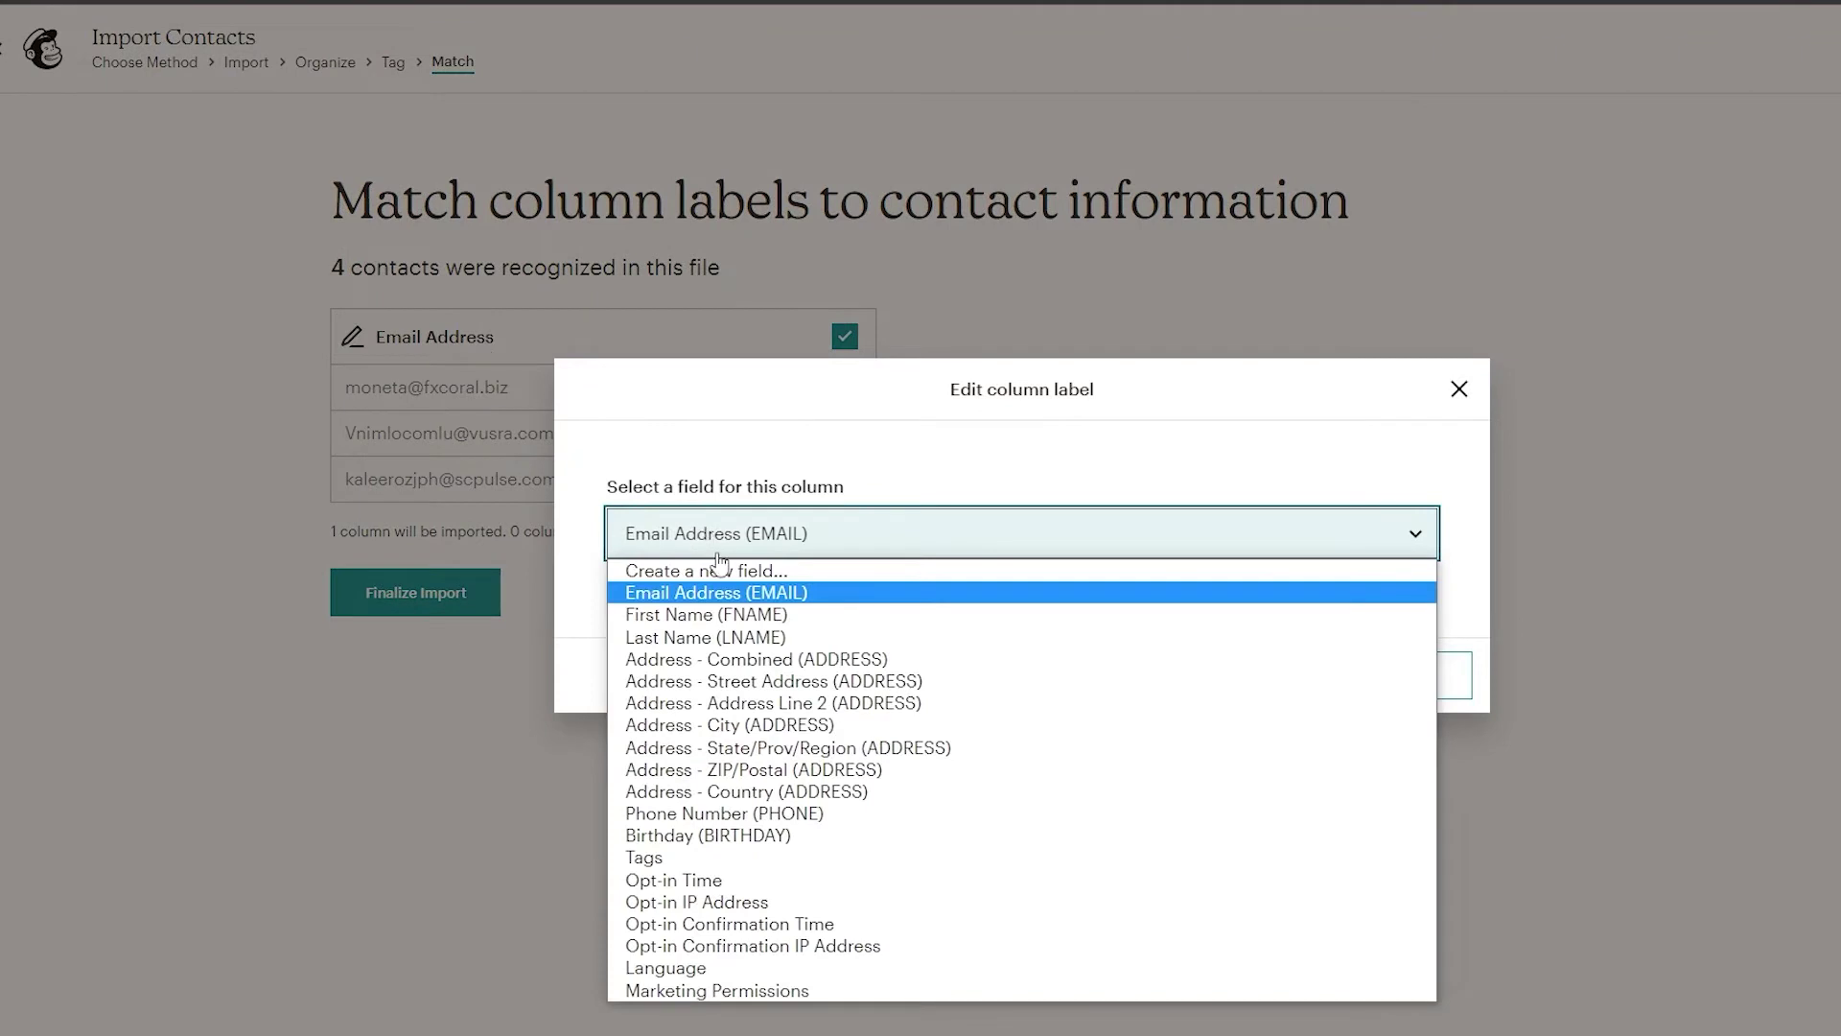
click(757, 592)
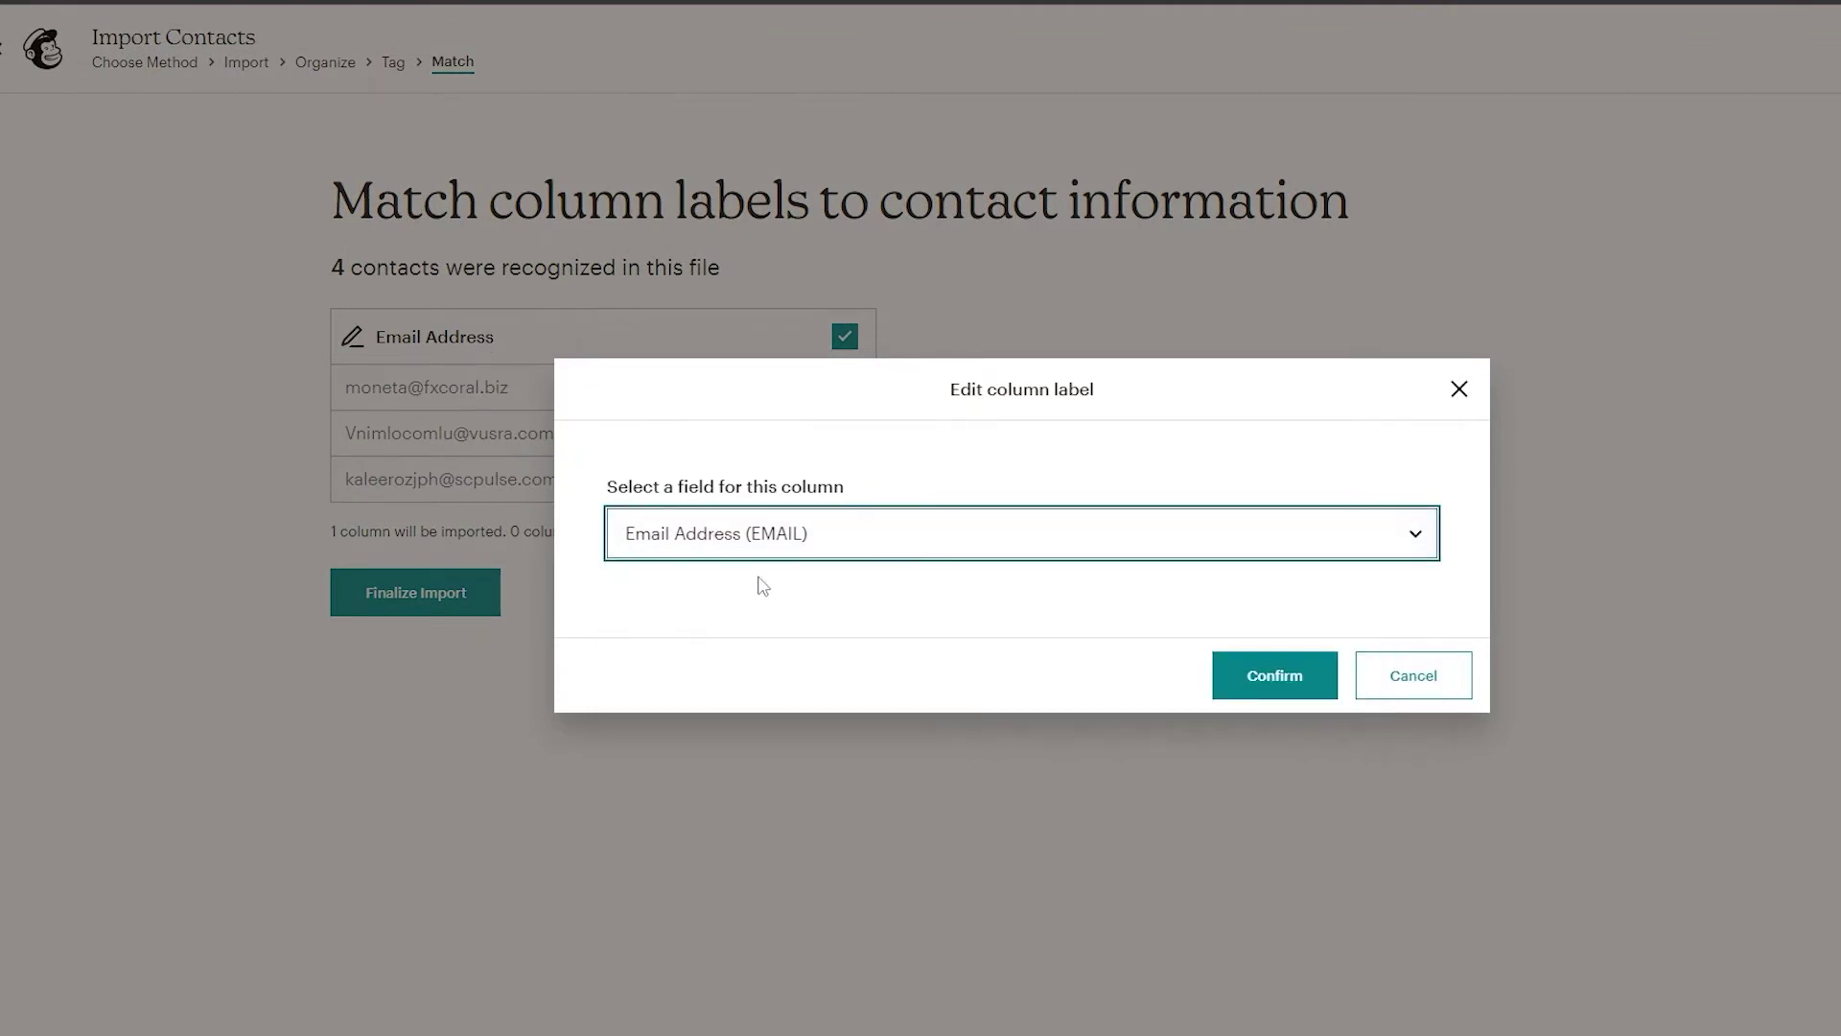
click(1278, 676)
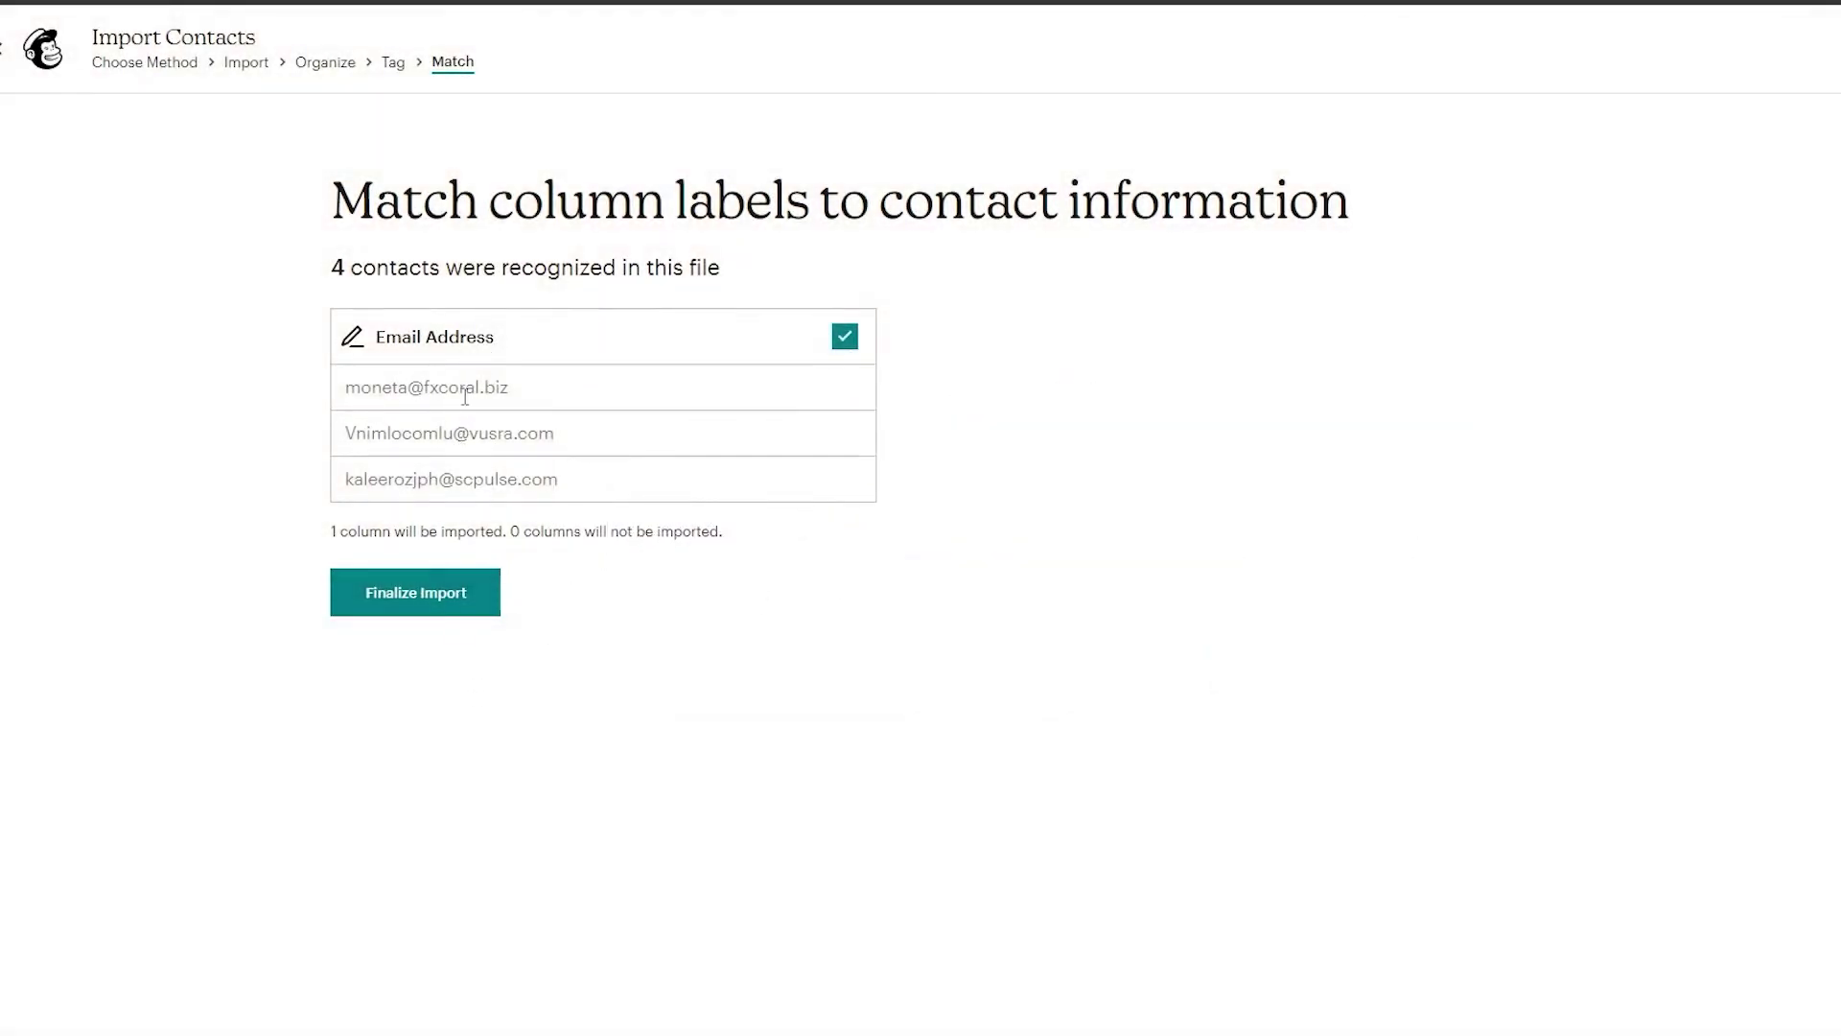
click(449, 591)
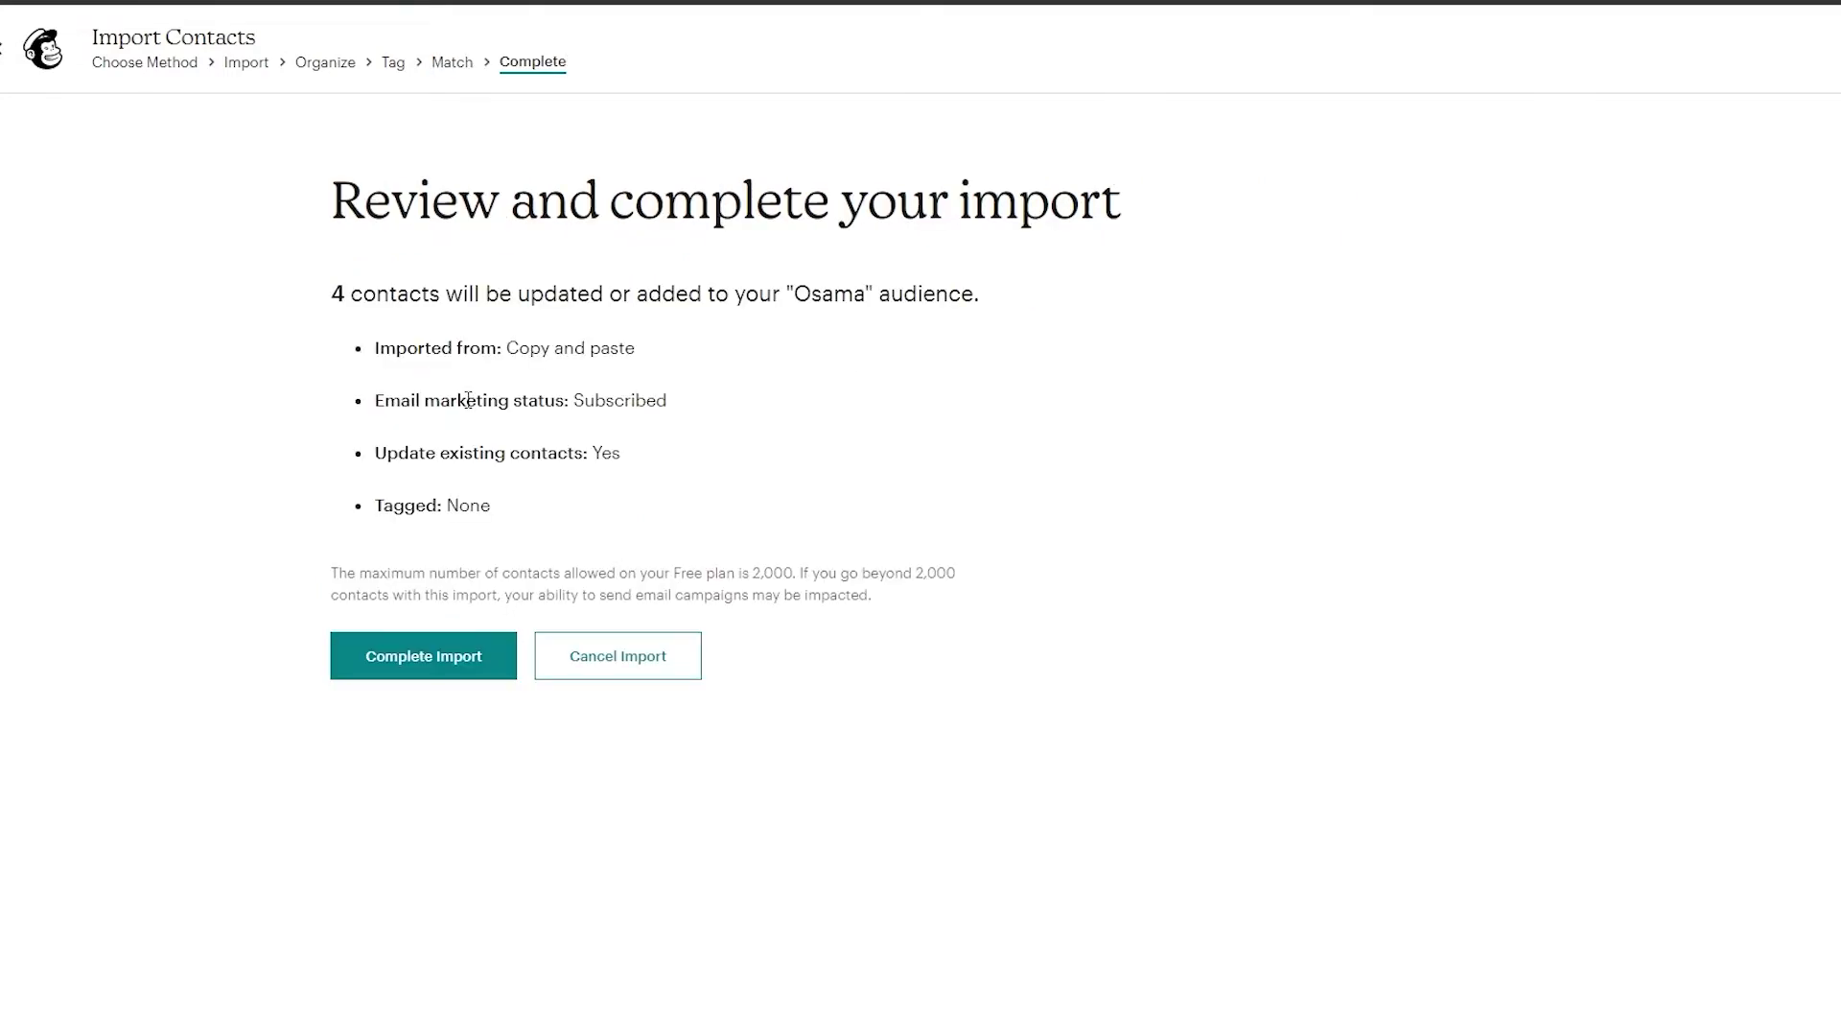
click(458, 672)
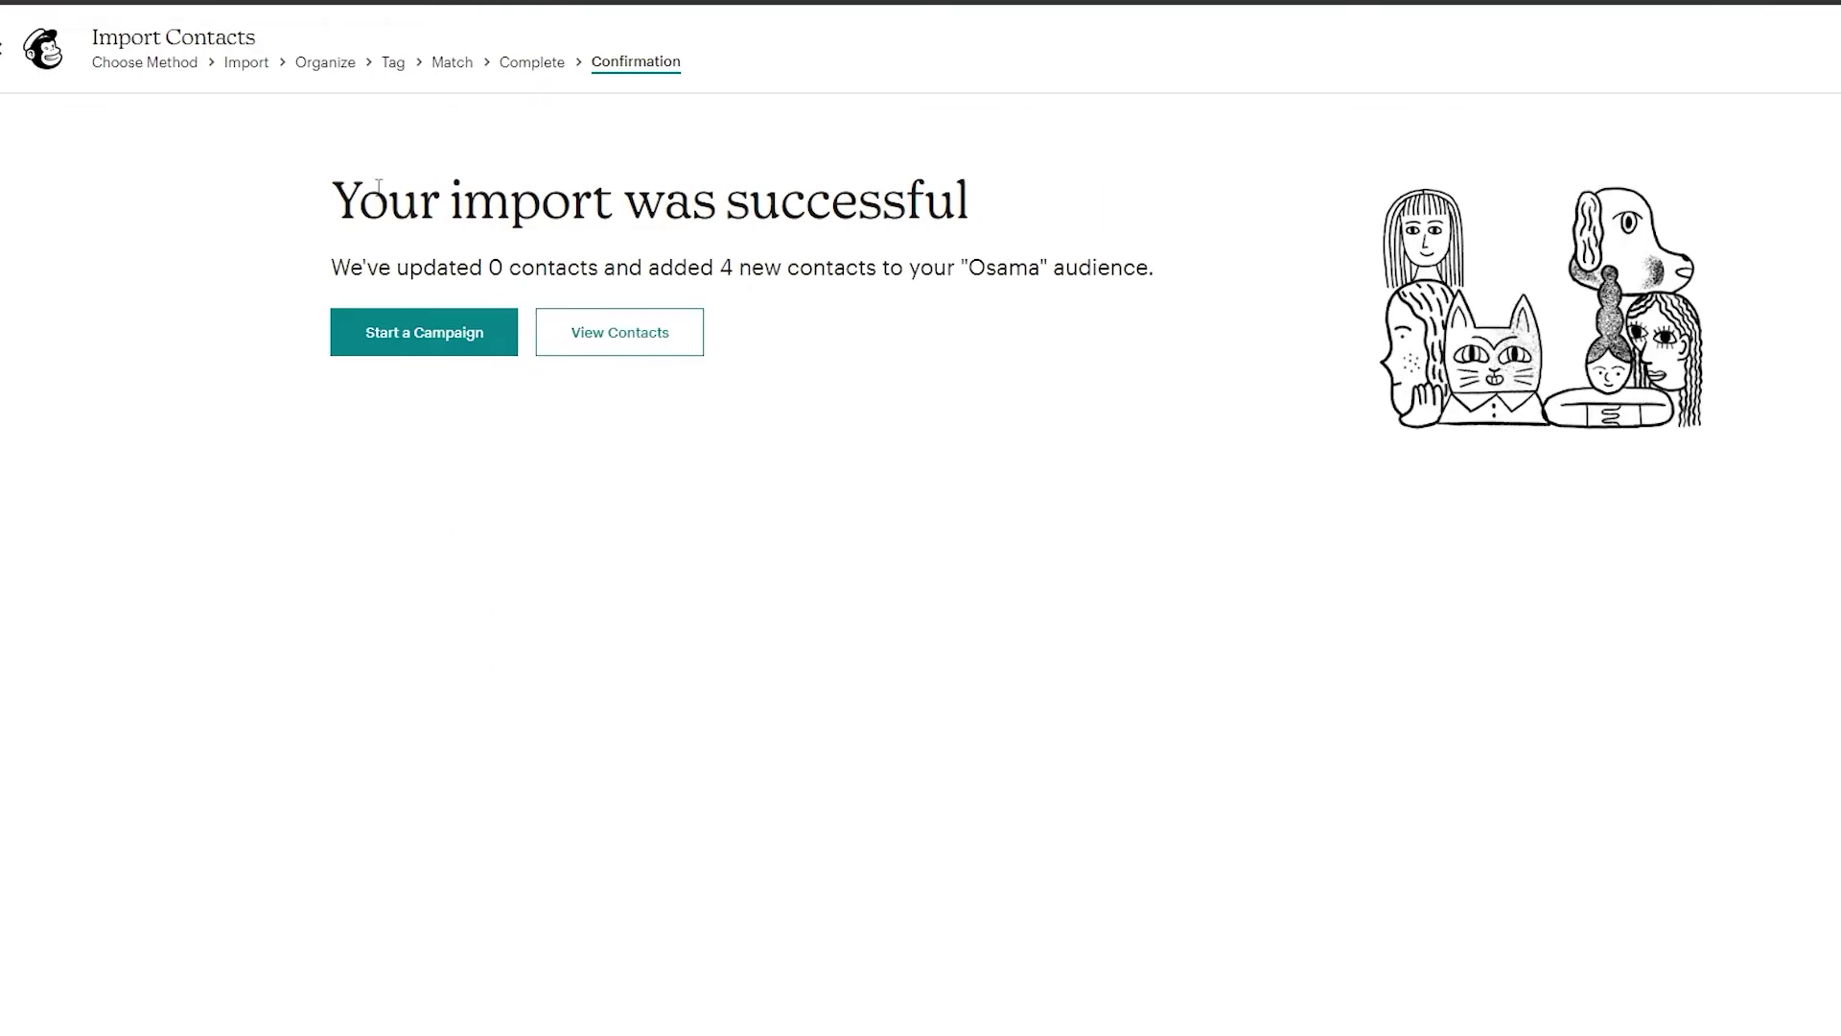
click(449, 345)
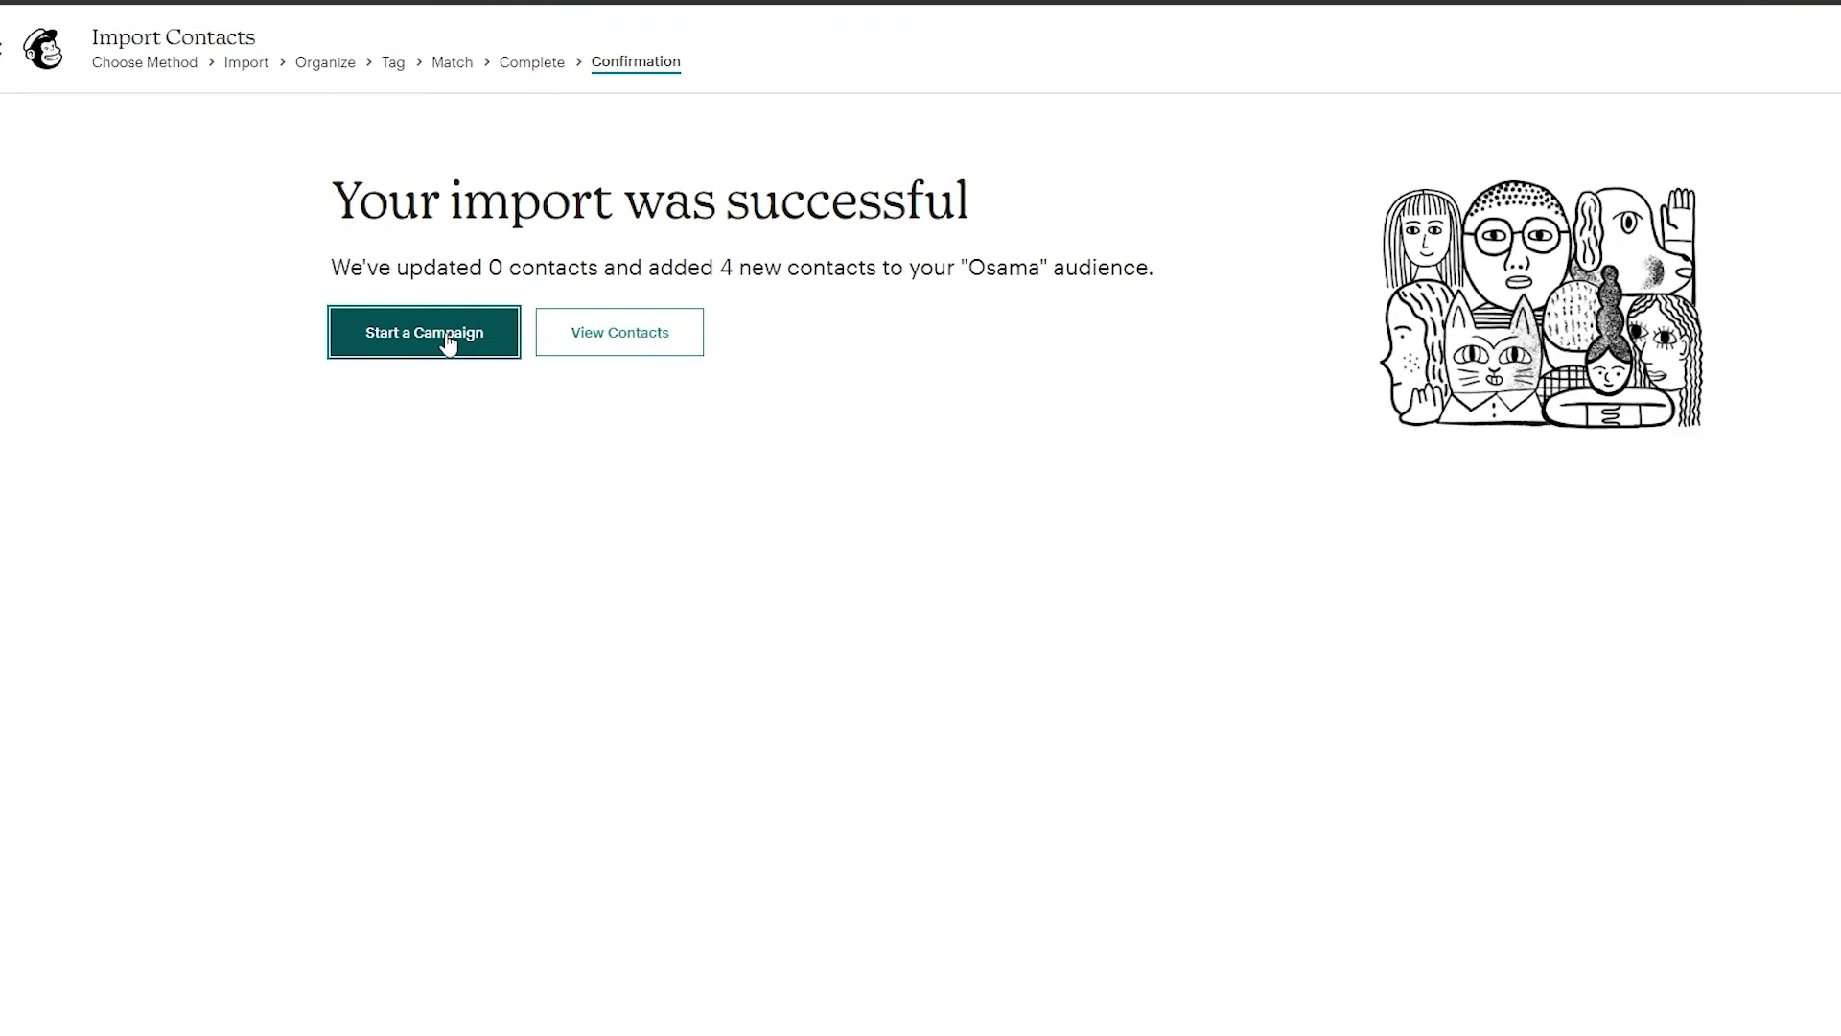
Step: Create a draft email campaign for the 5 subscribers, rename it 'Demo', and decline the survey
click(448, 342)
scroll(654, 414, down, 3)
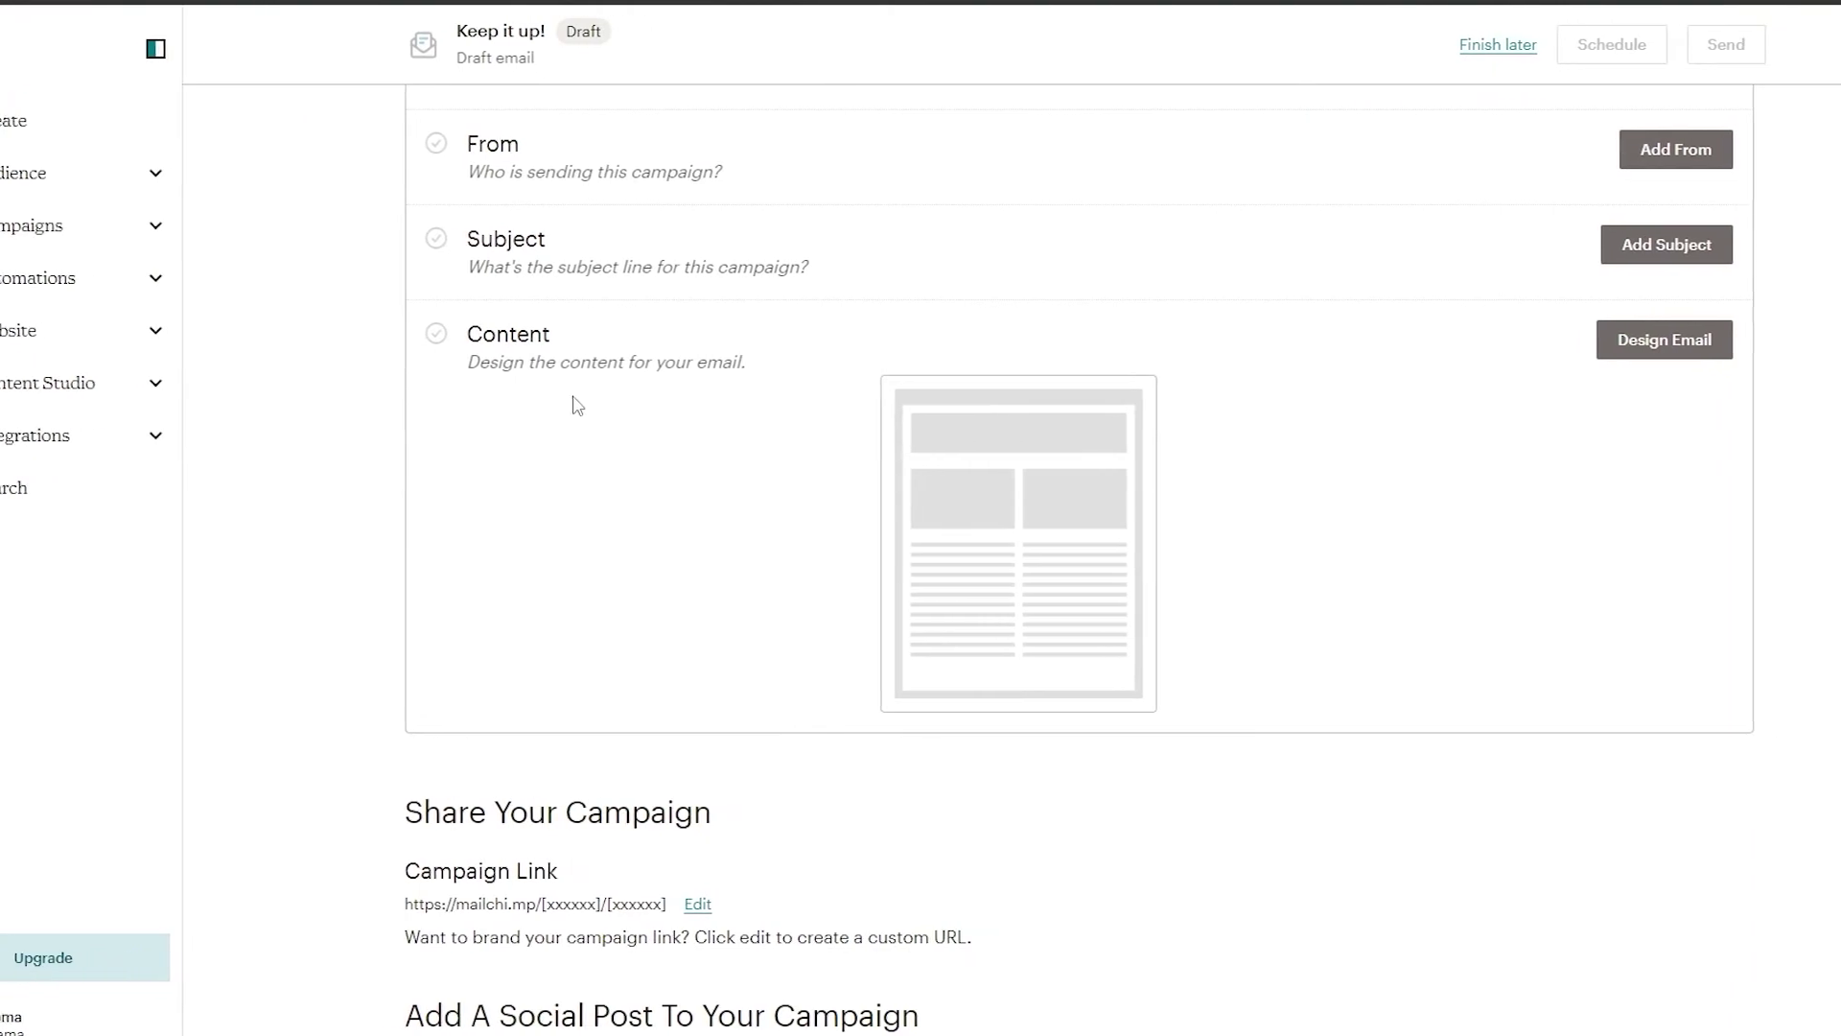
scroll(656, 393, up, 3)
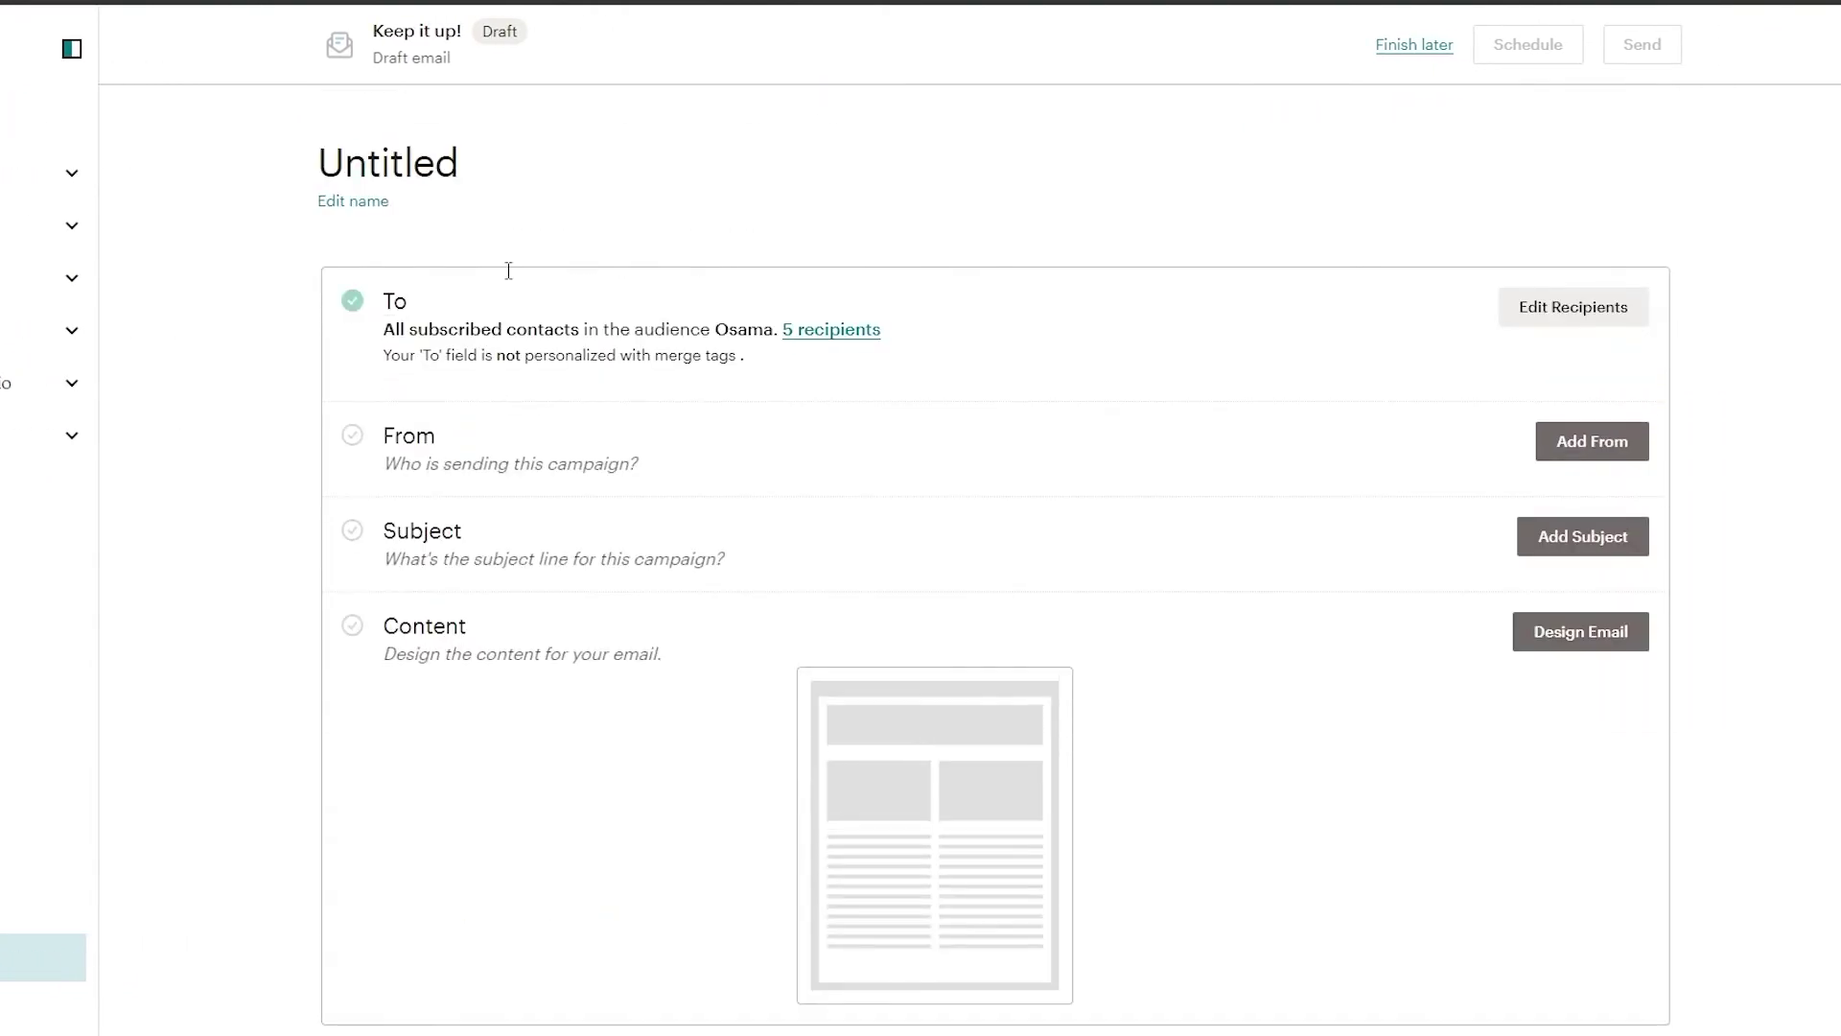
click(355, 203)
click(419, 158)
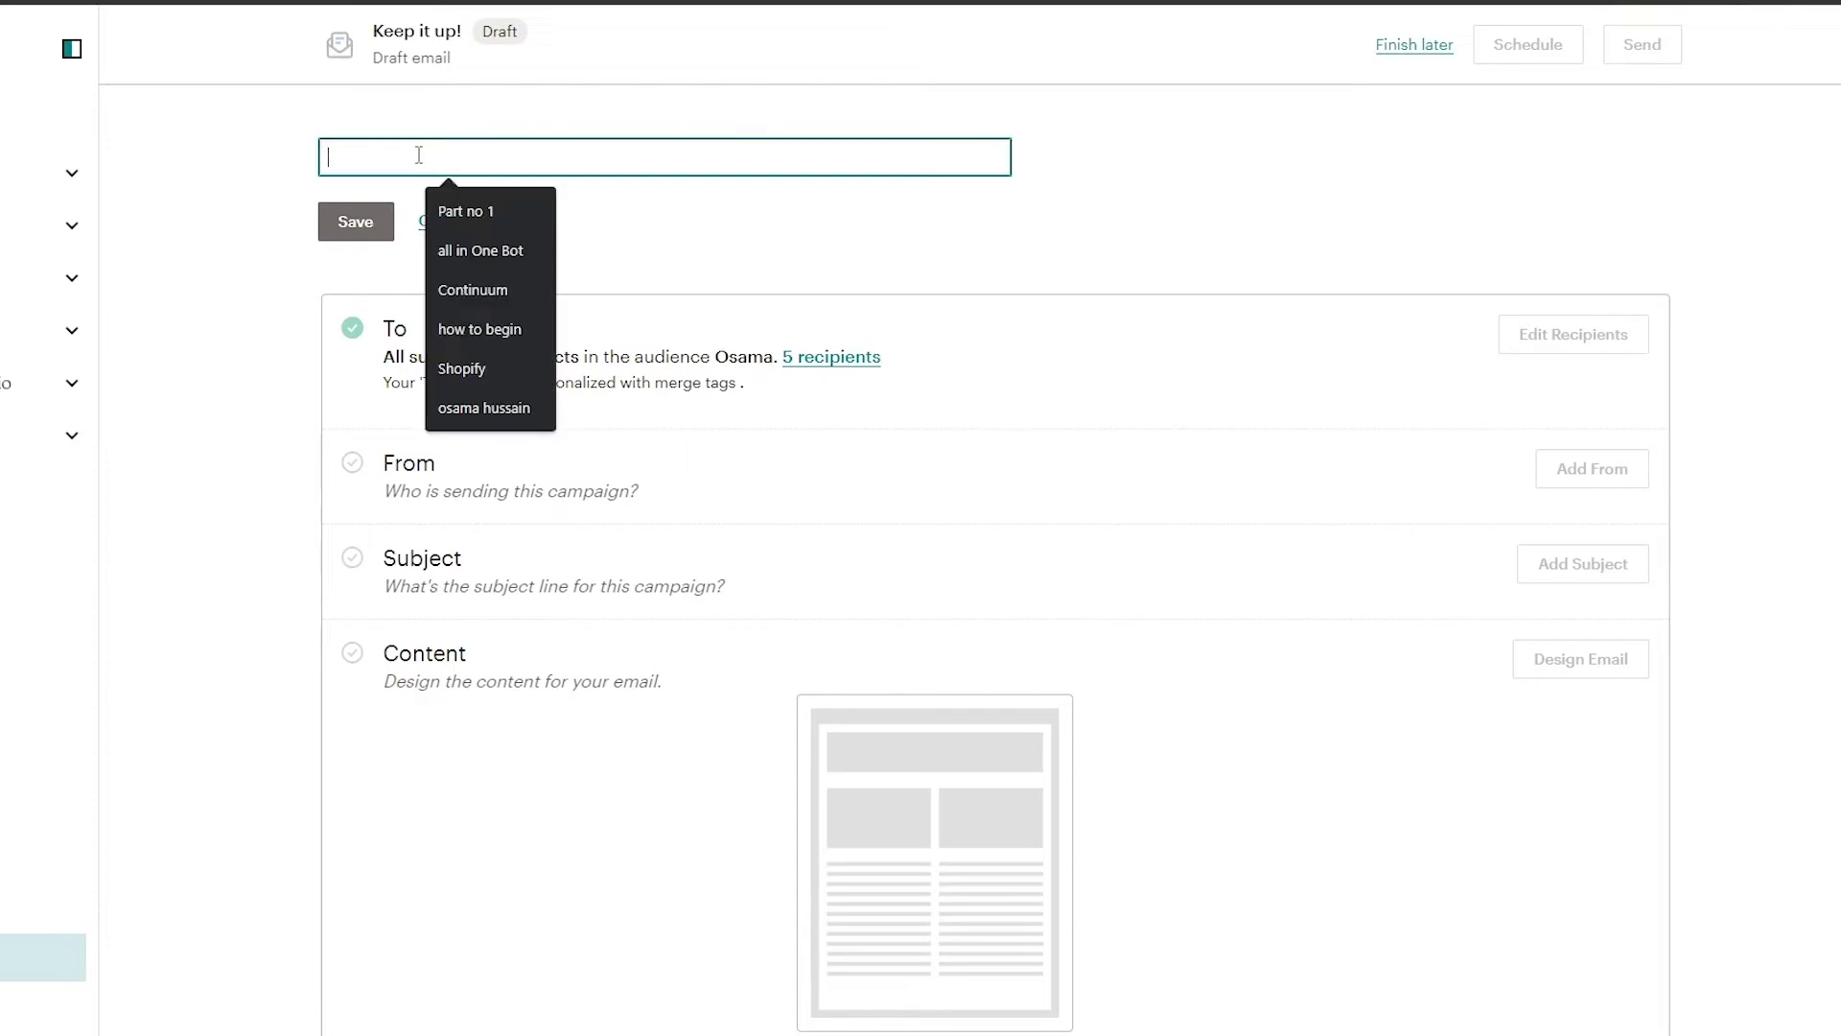
click(419, 154)
text(Demo)
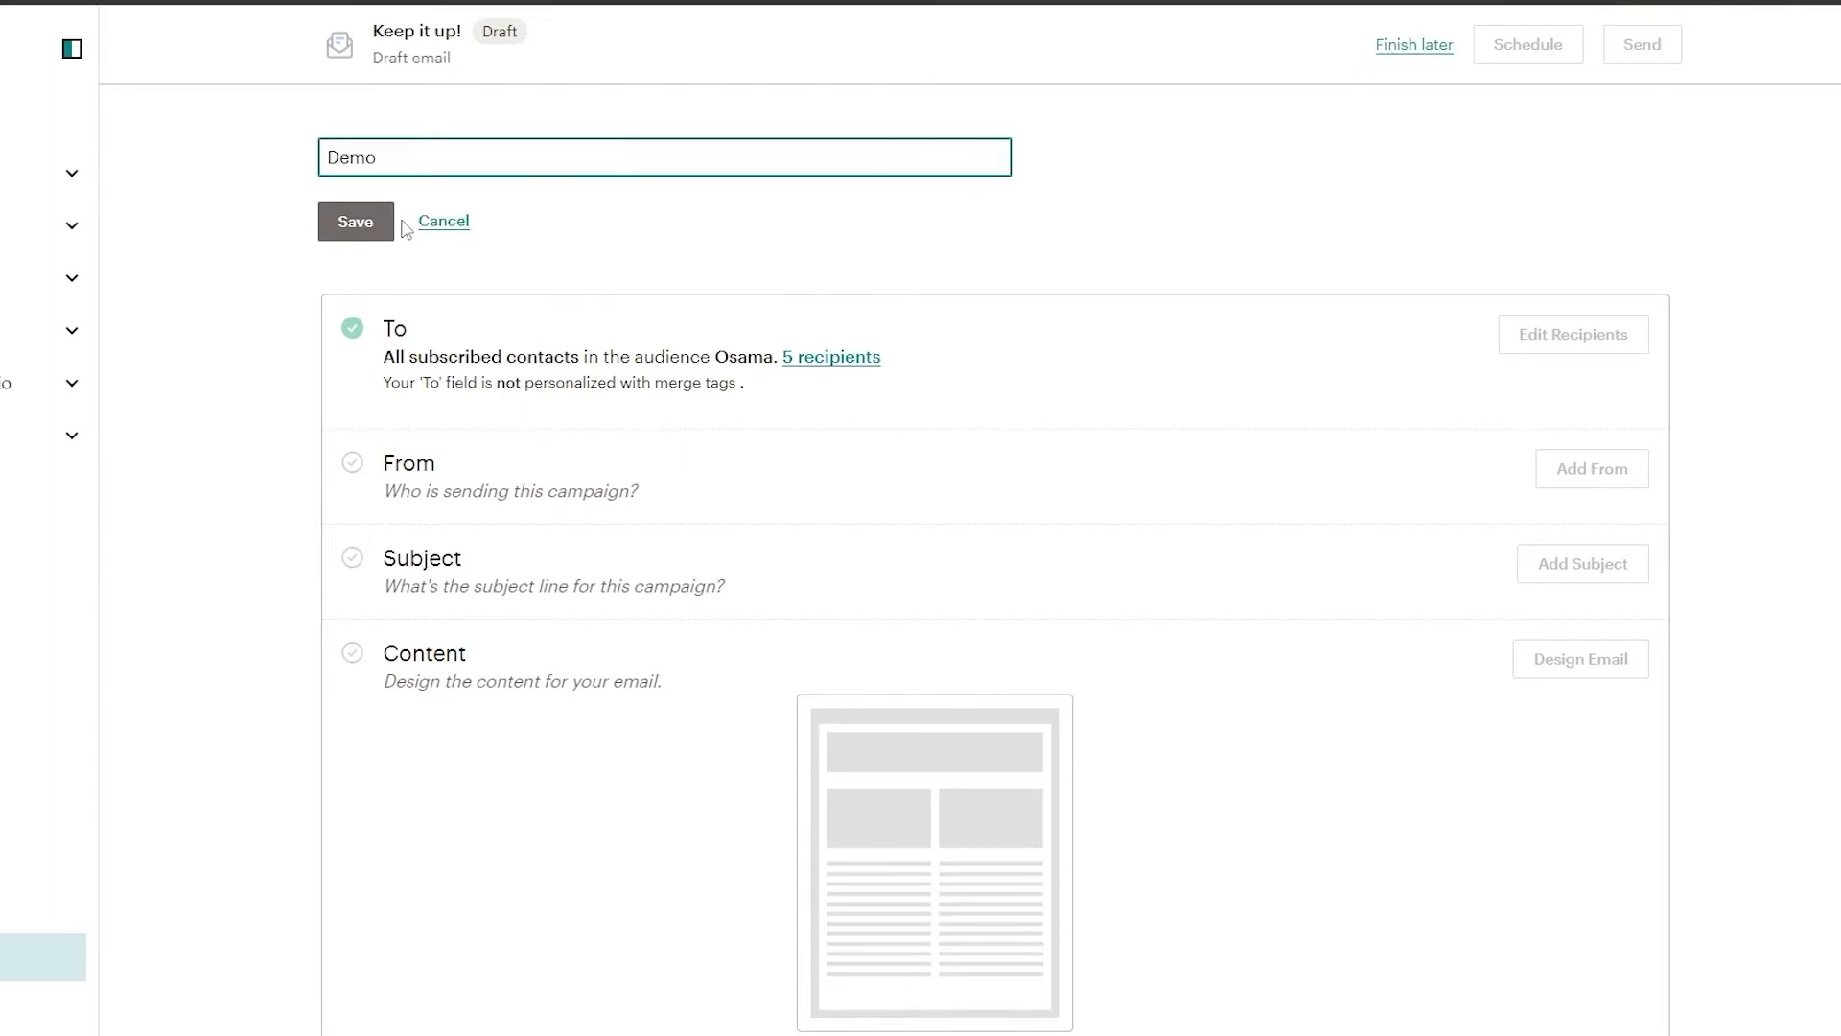
click(370, 224)
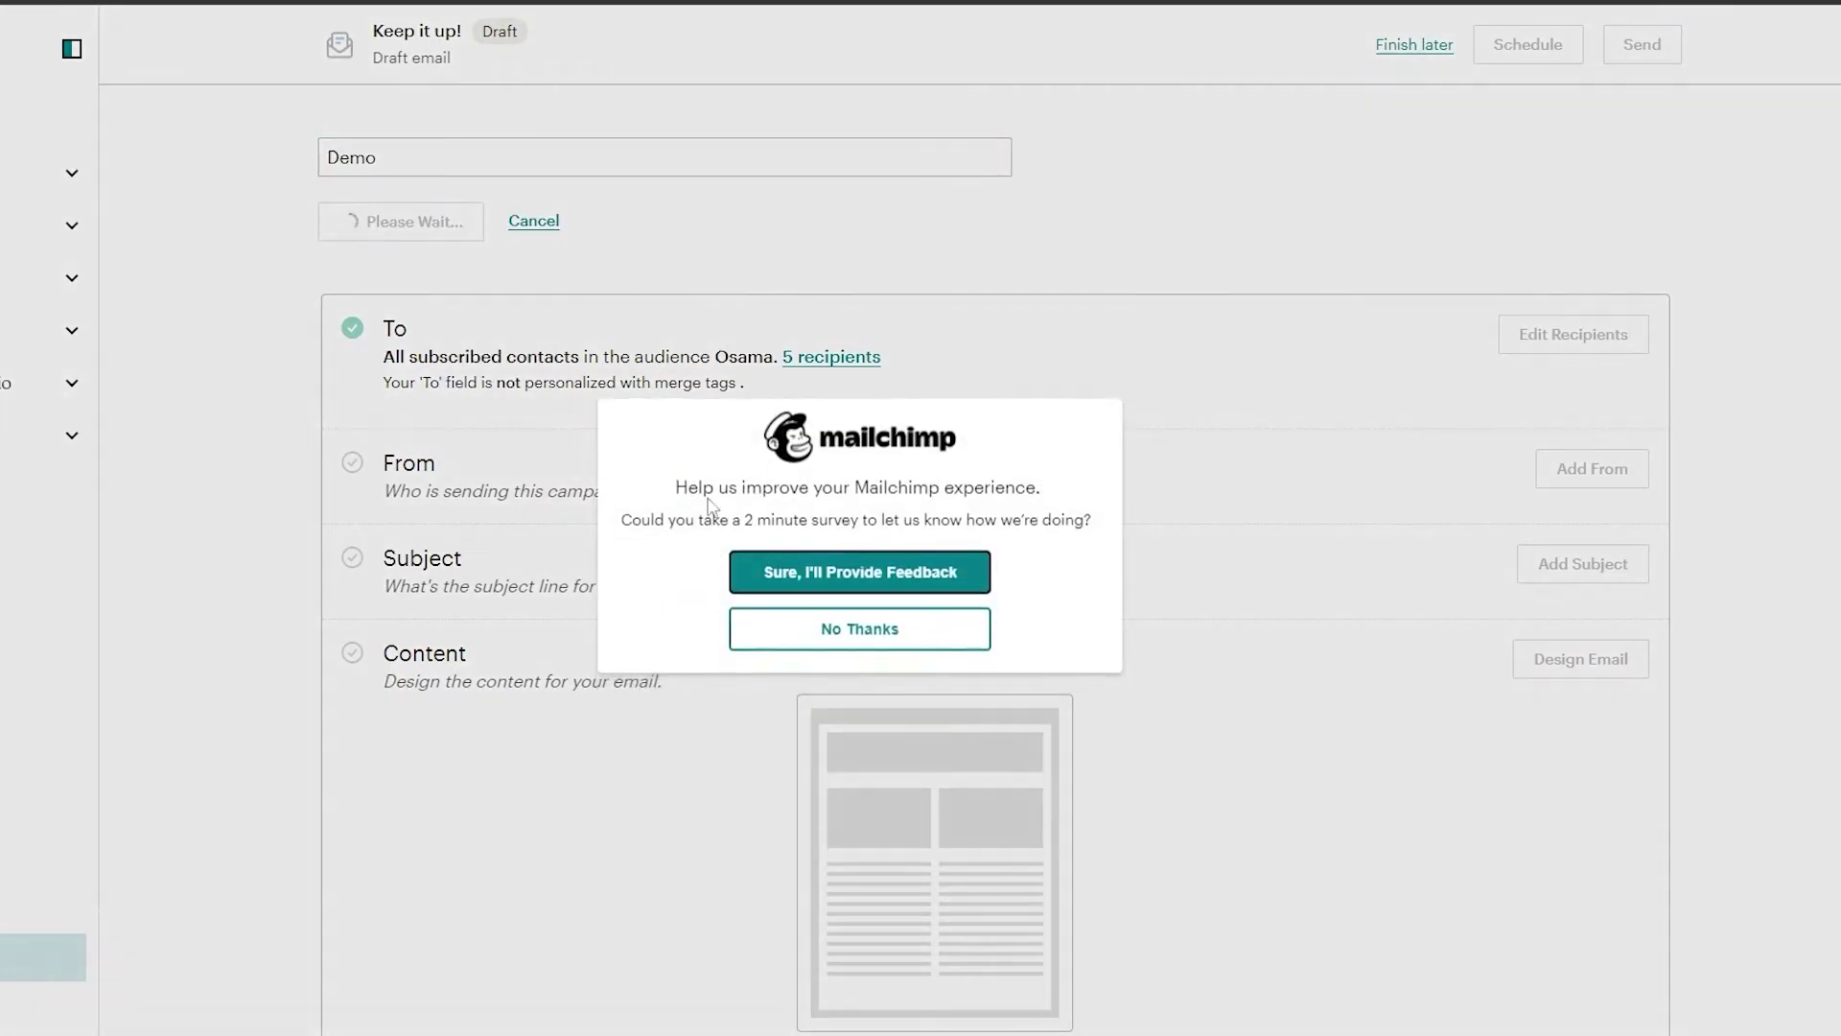
click(860, 642)
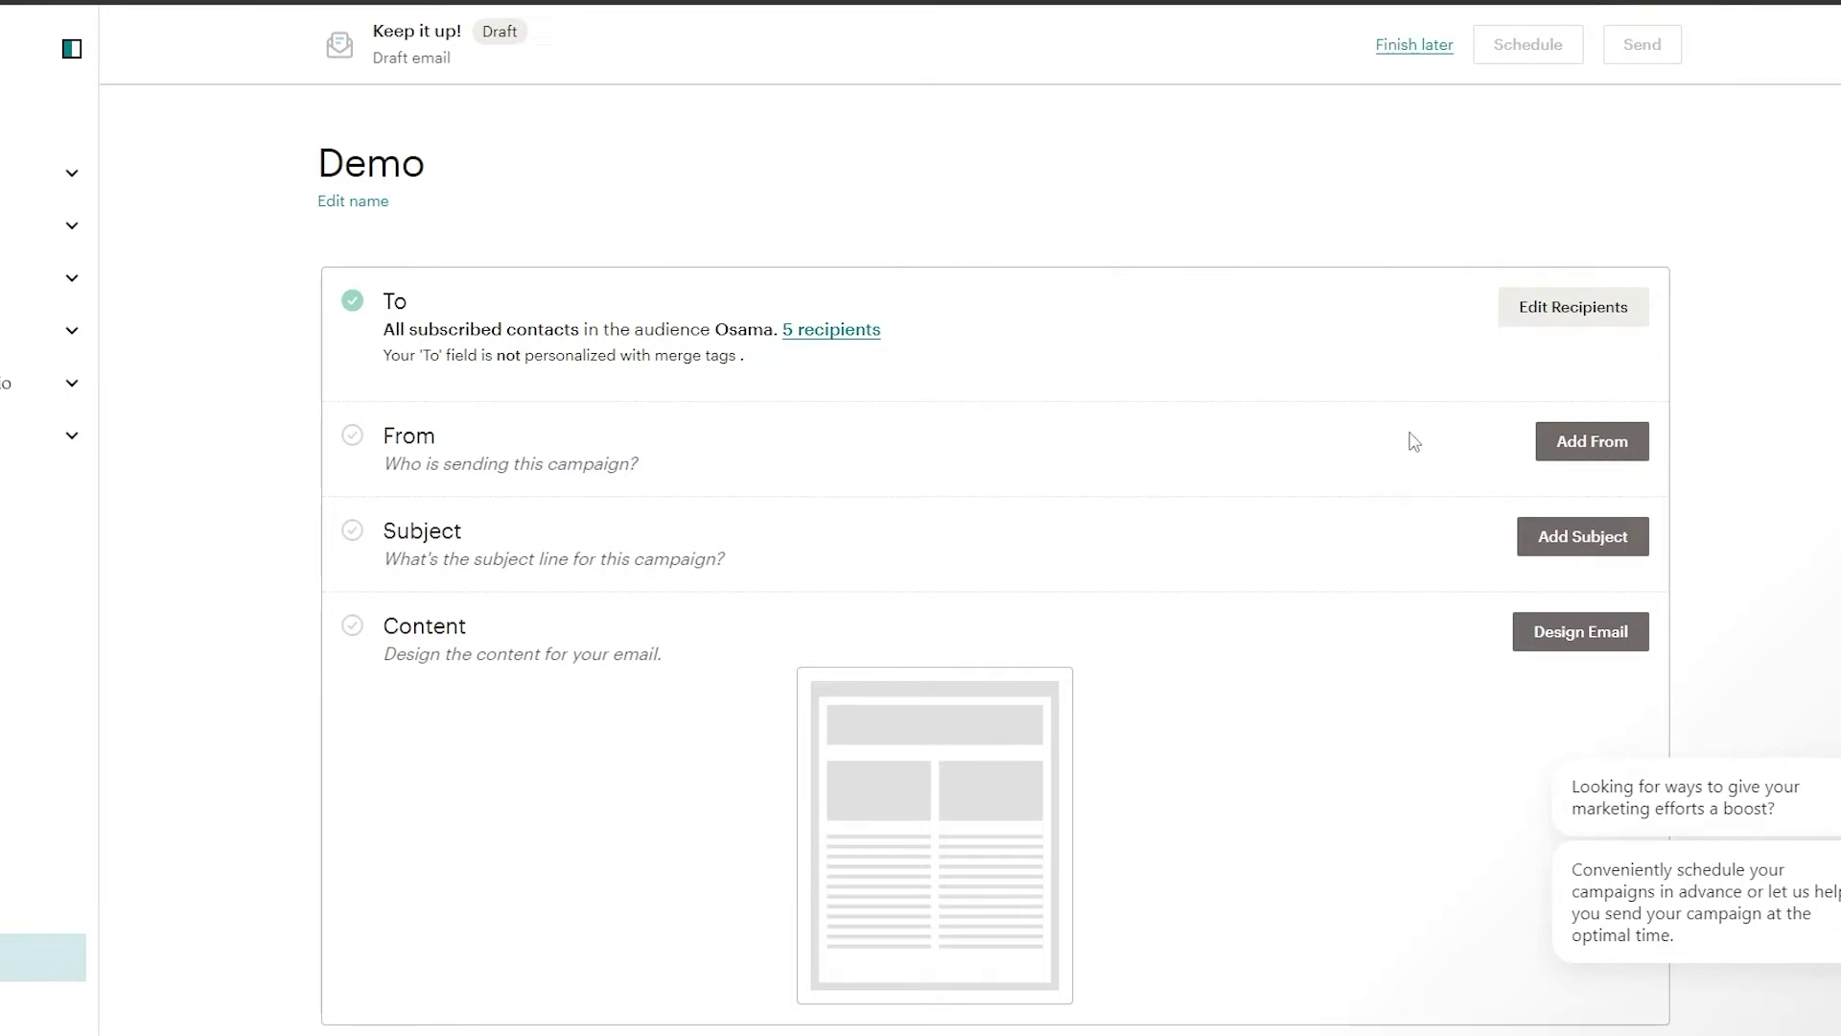
Step: Enter the sender name and email address in the campaign's From section and save
click(1573, 443)
click(633, 558)
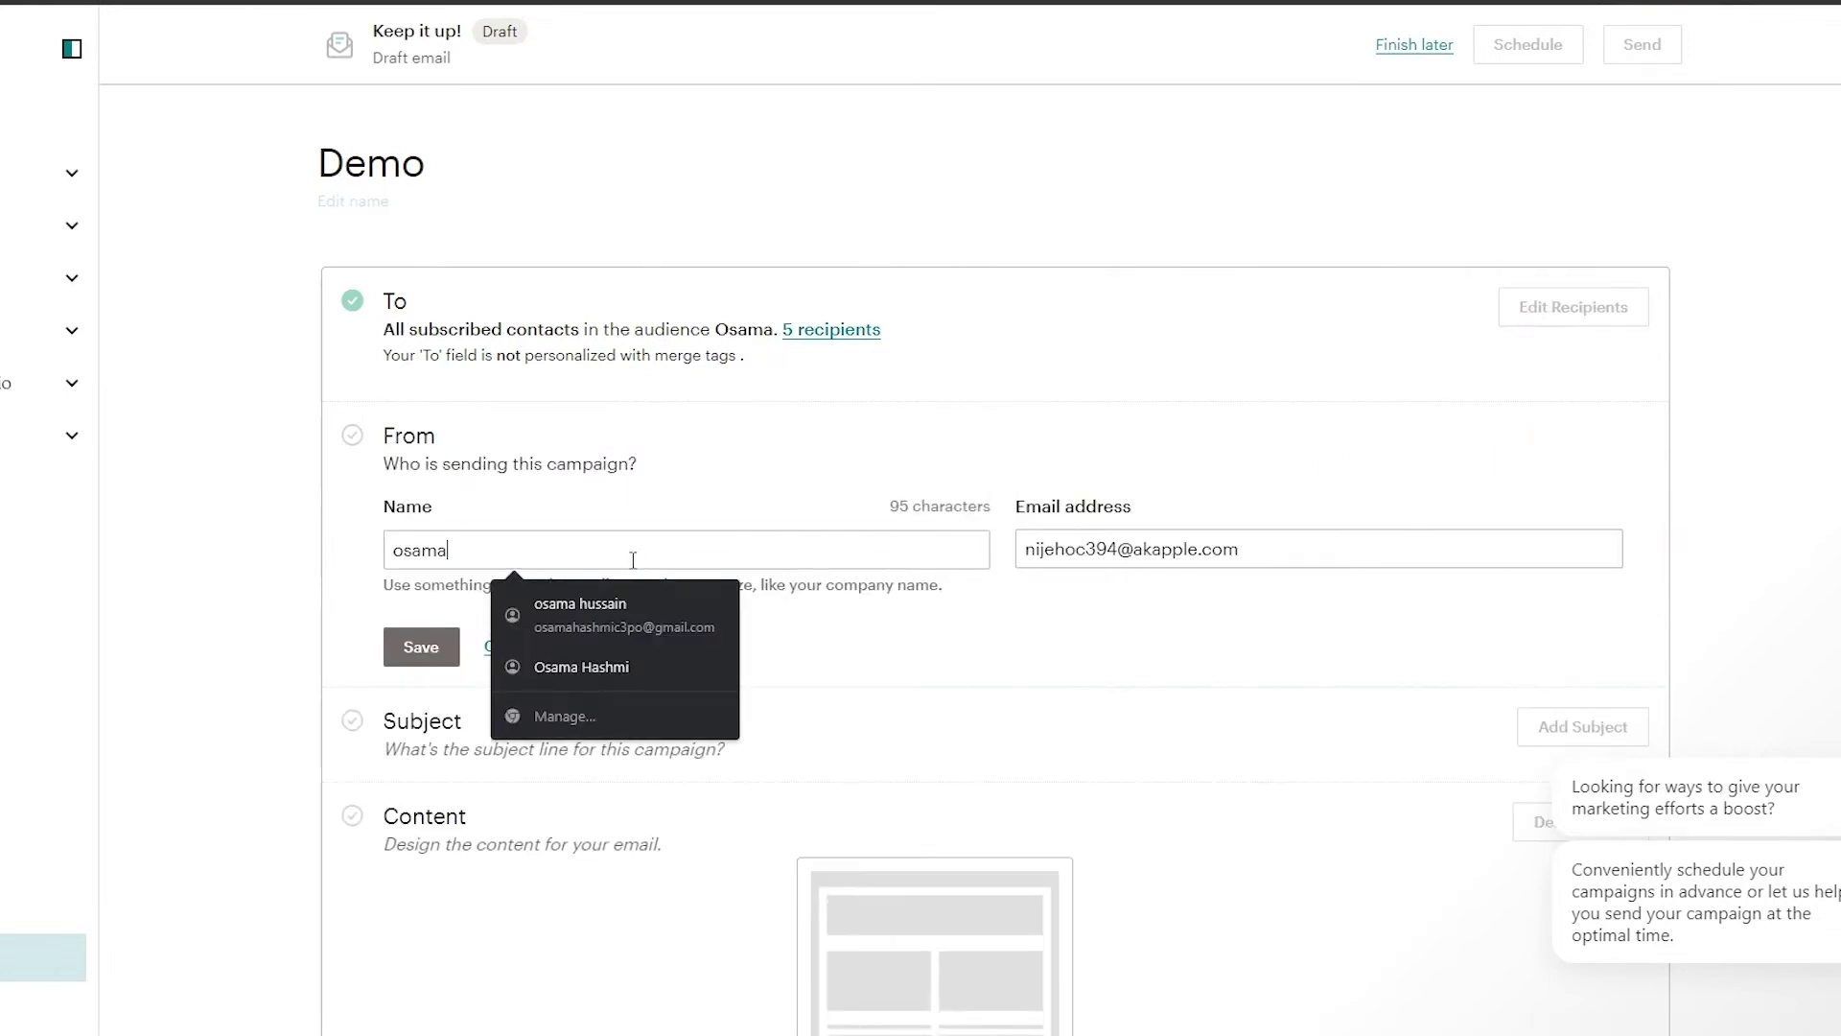
click(633, 526)
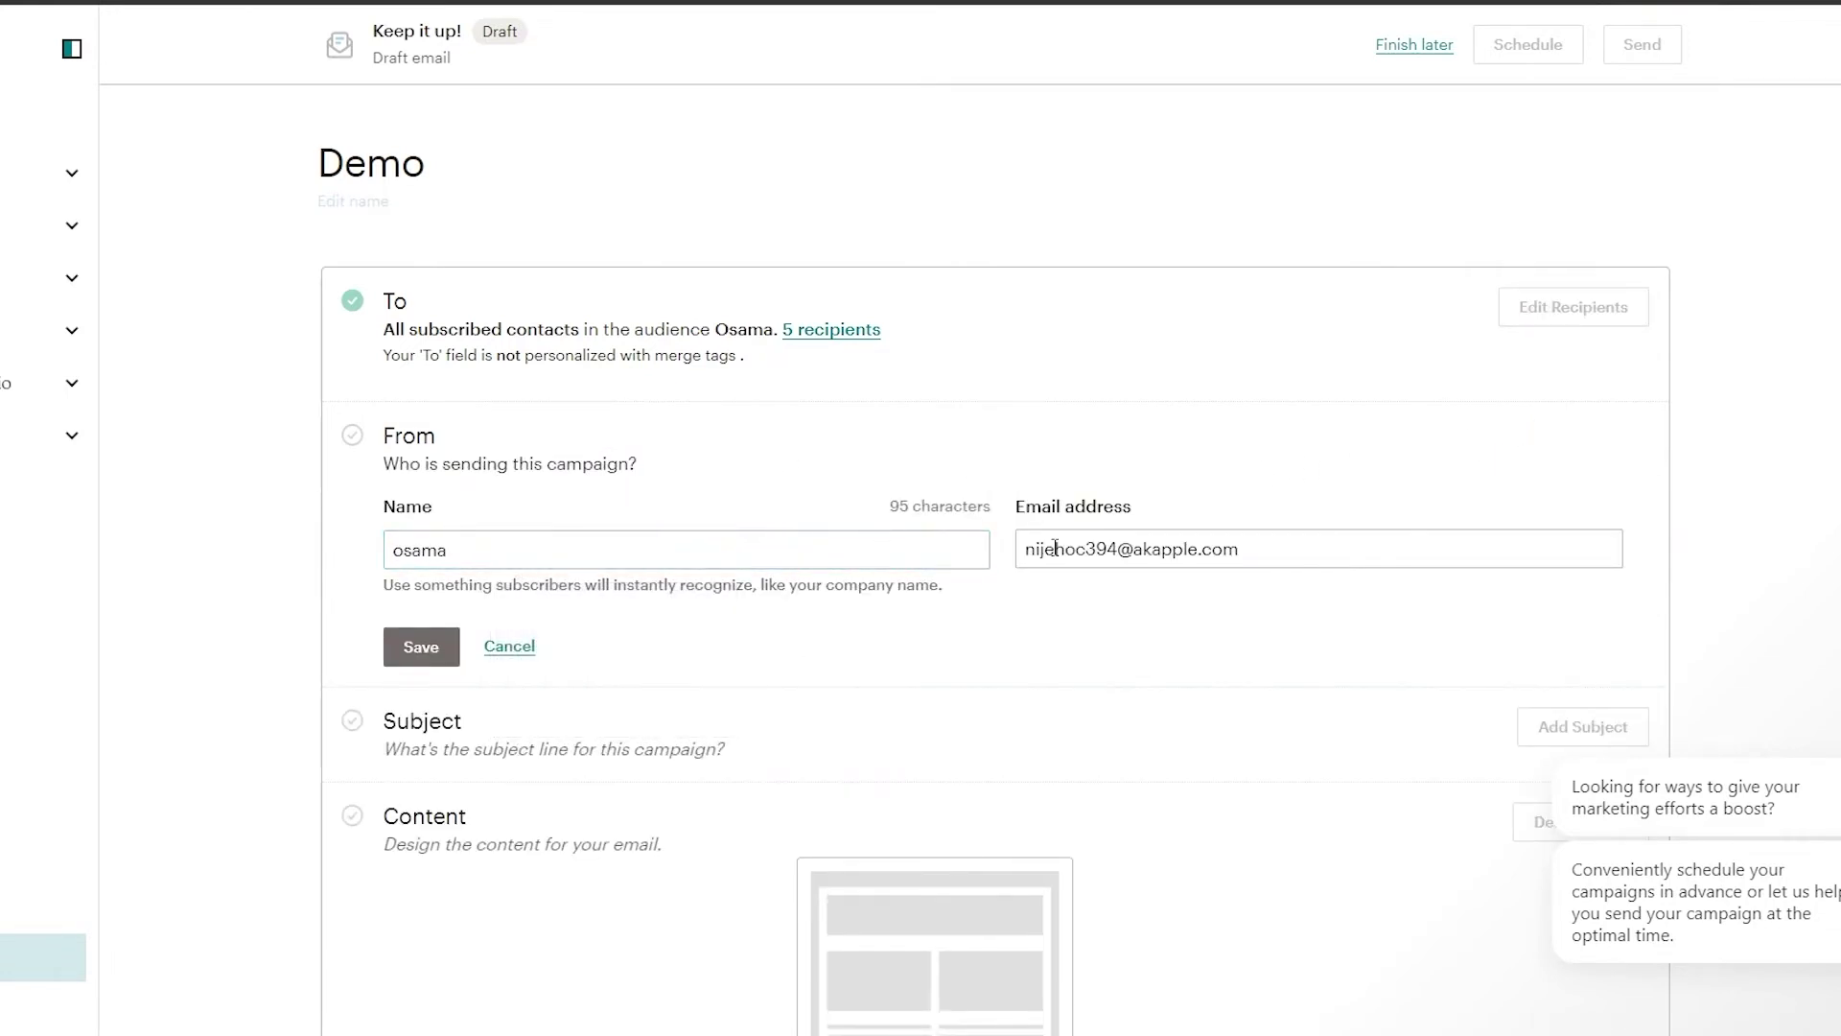
click(432, 650)
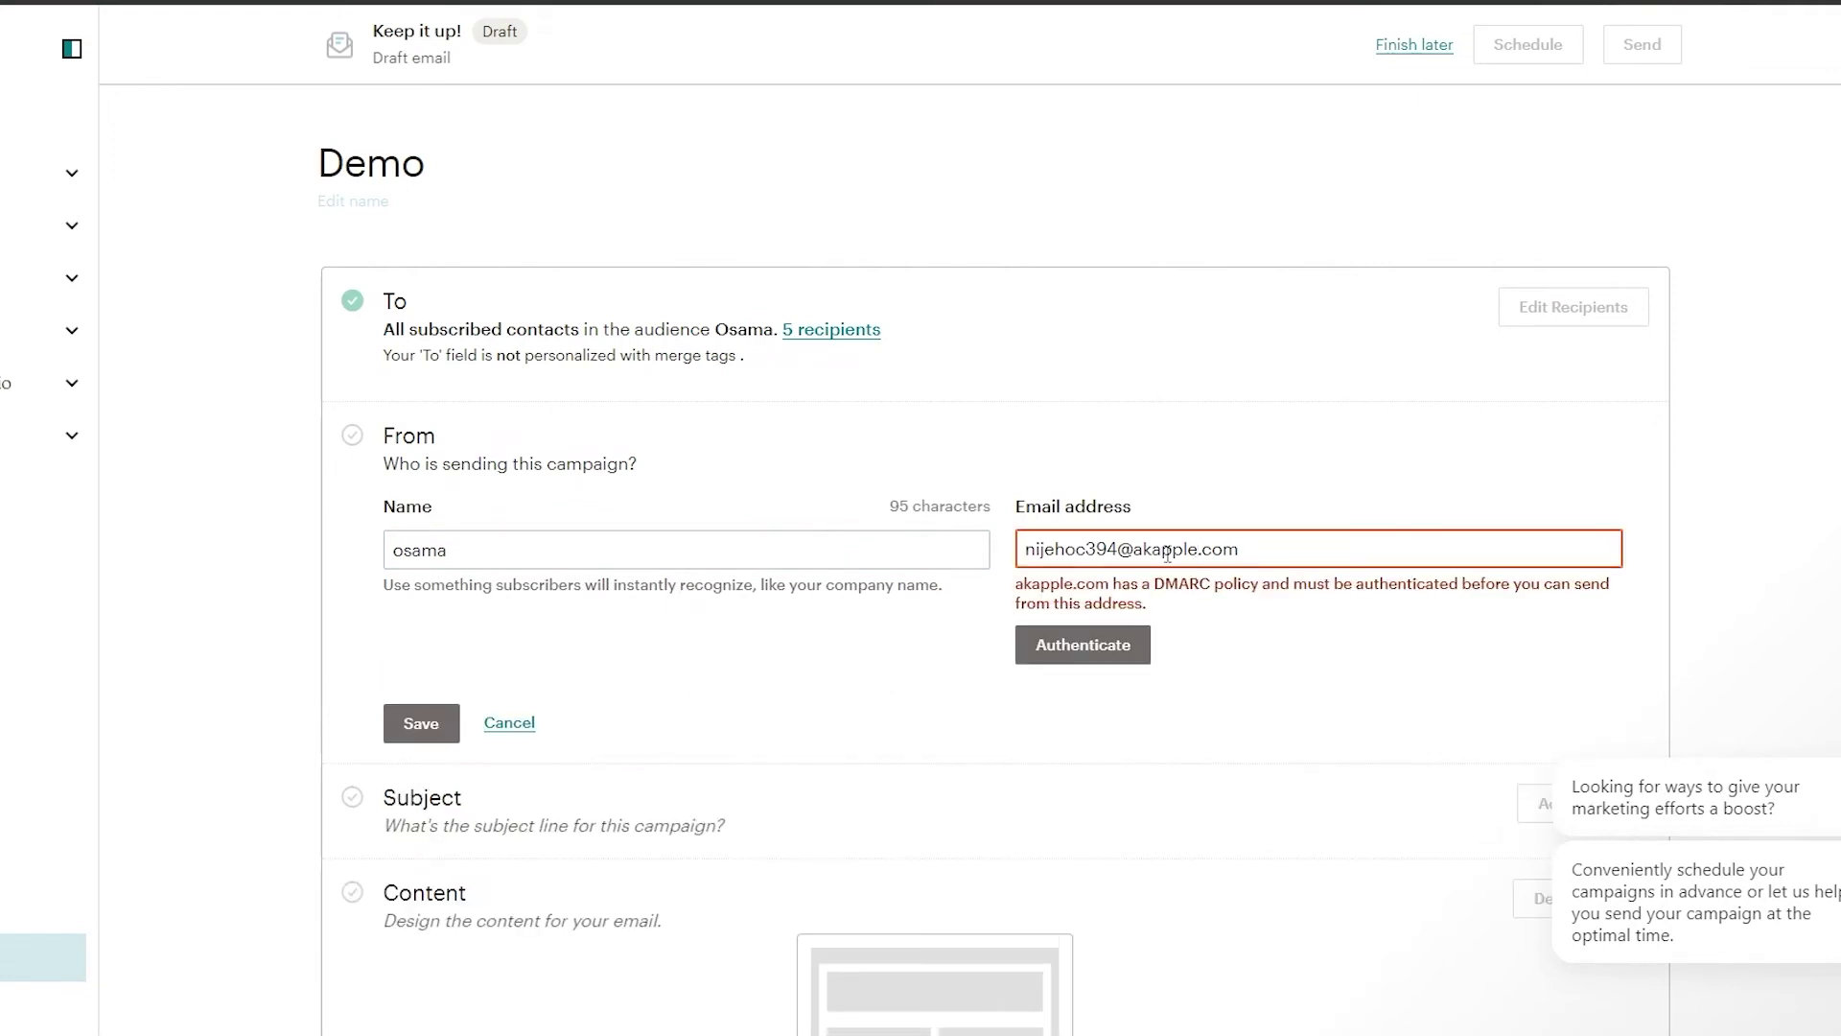
Step: Replace the rejected part of the sender address with a working Gmail address and save
drag(1199, 549, 969, 557)
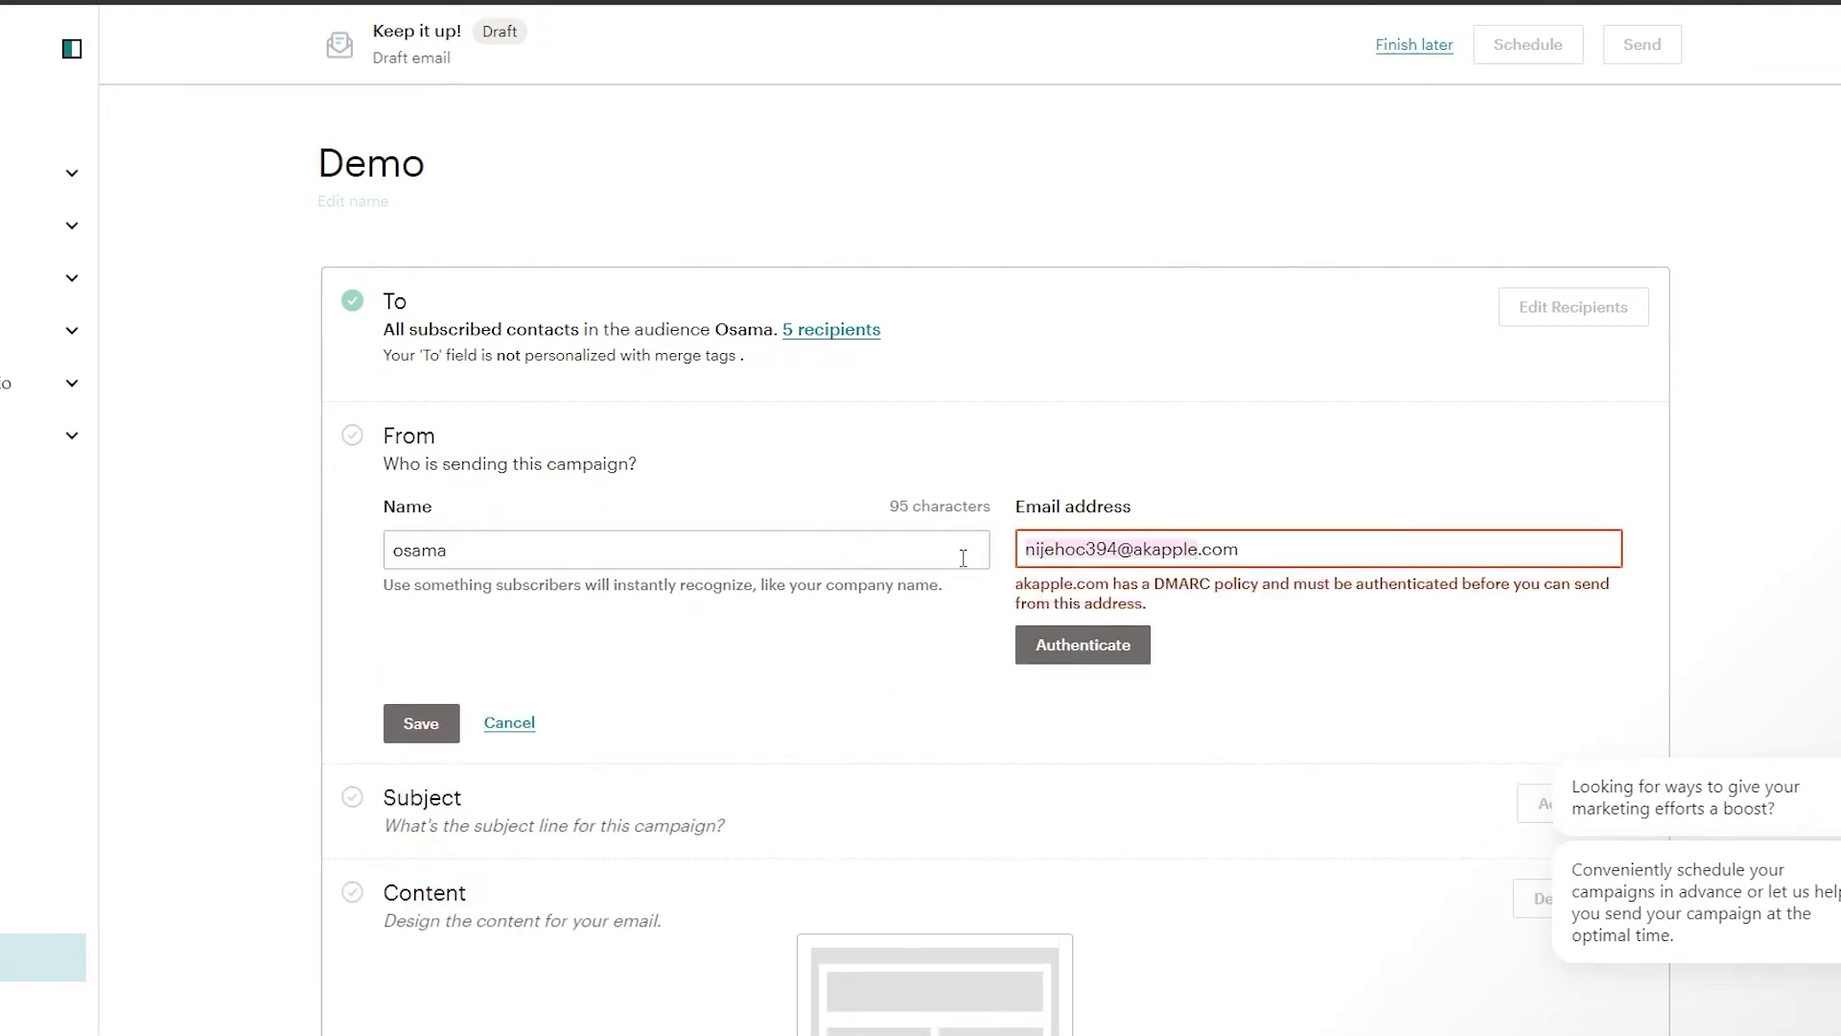
text(osana)
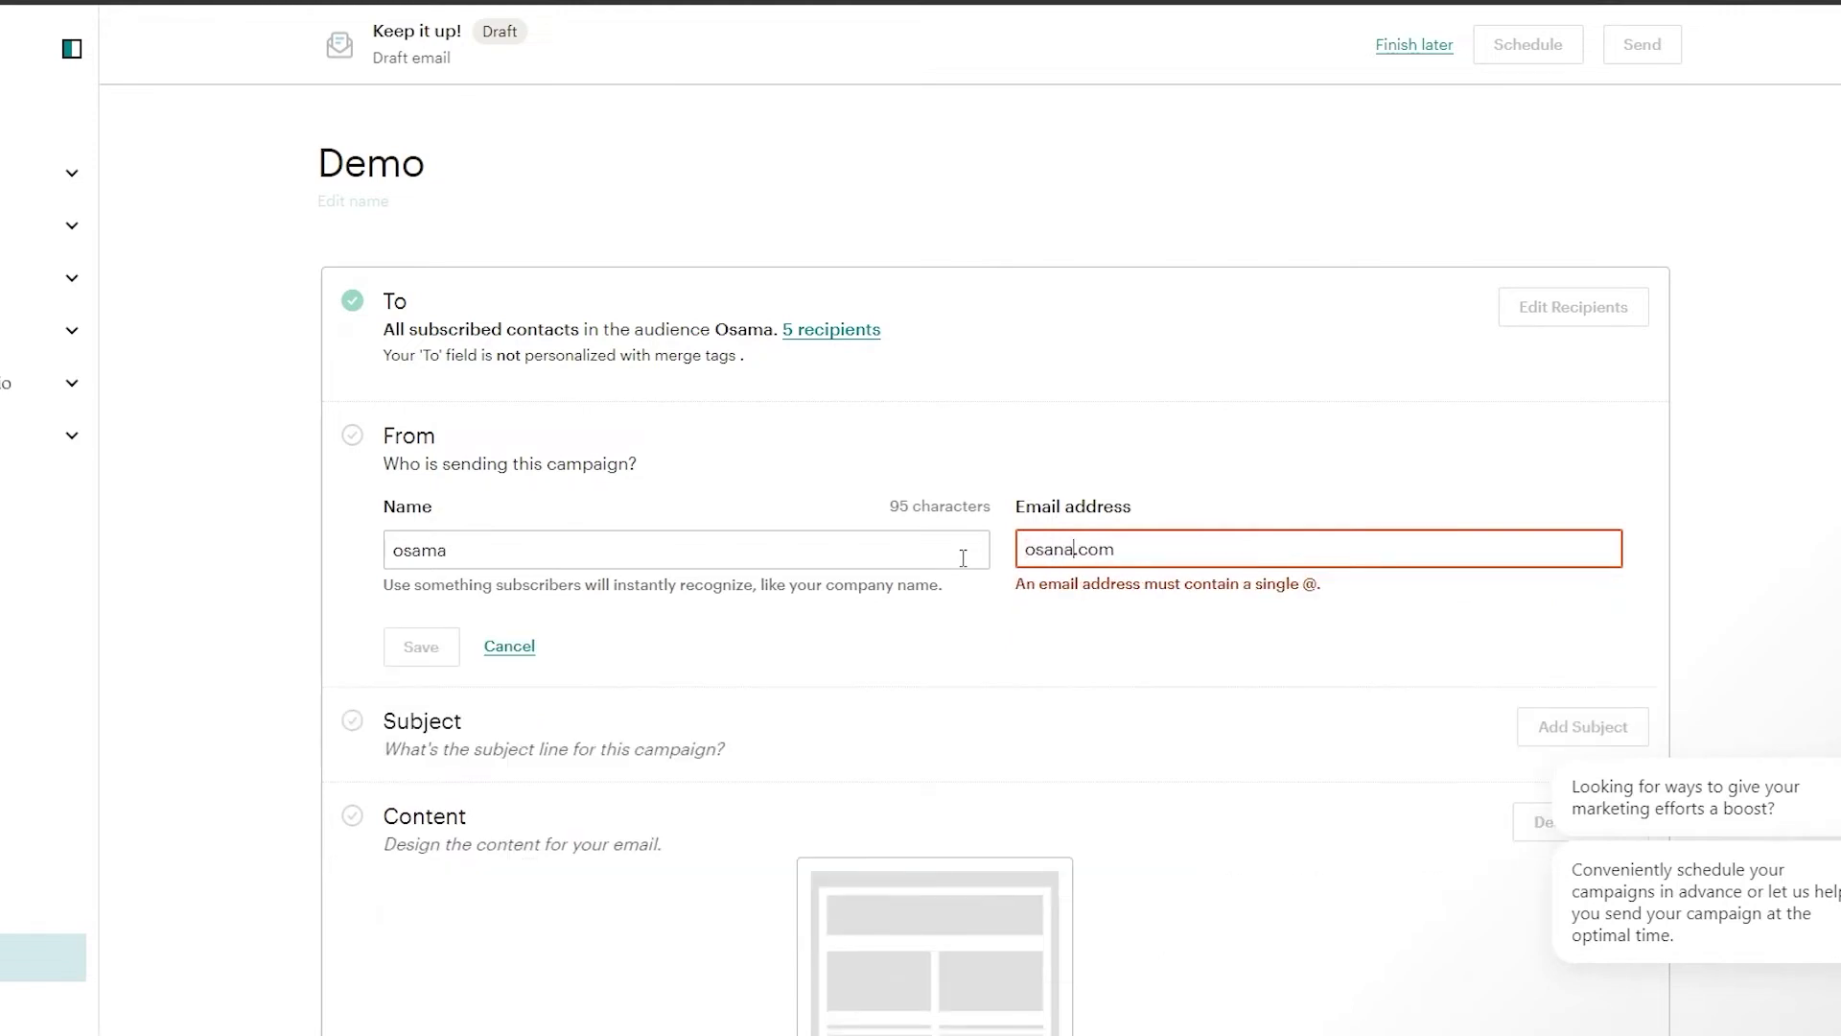
key(ctrl+a)
key(ctrl+v)
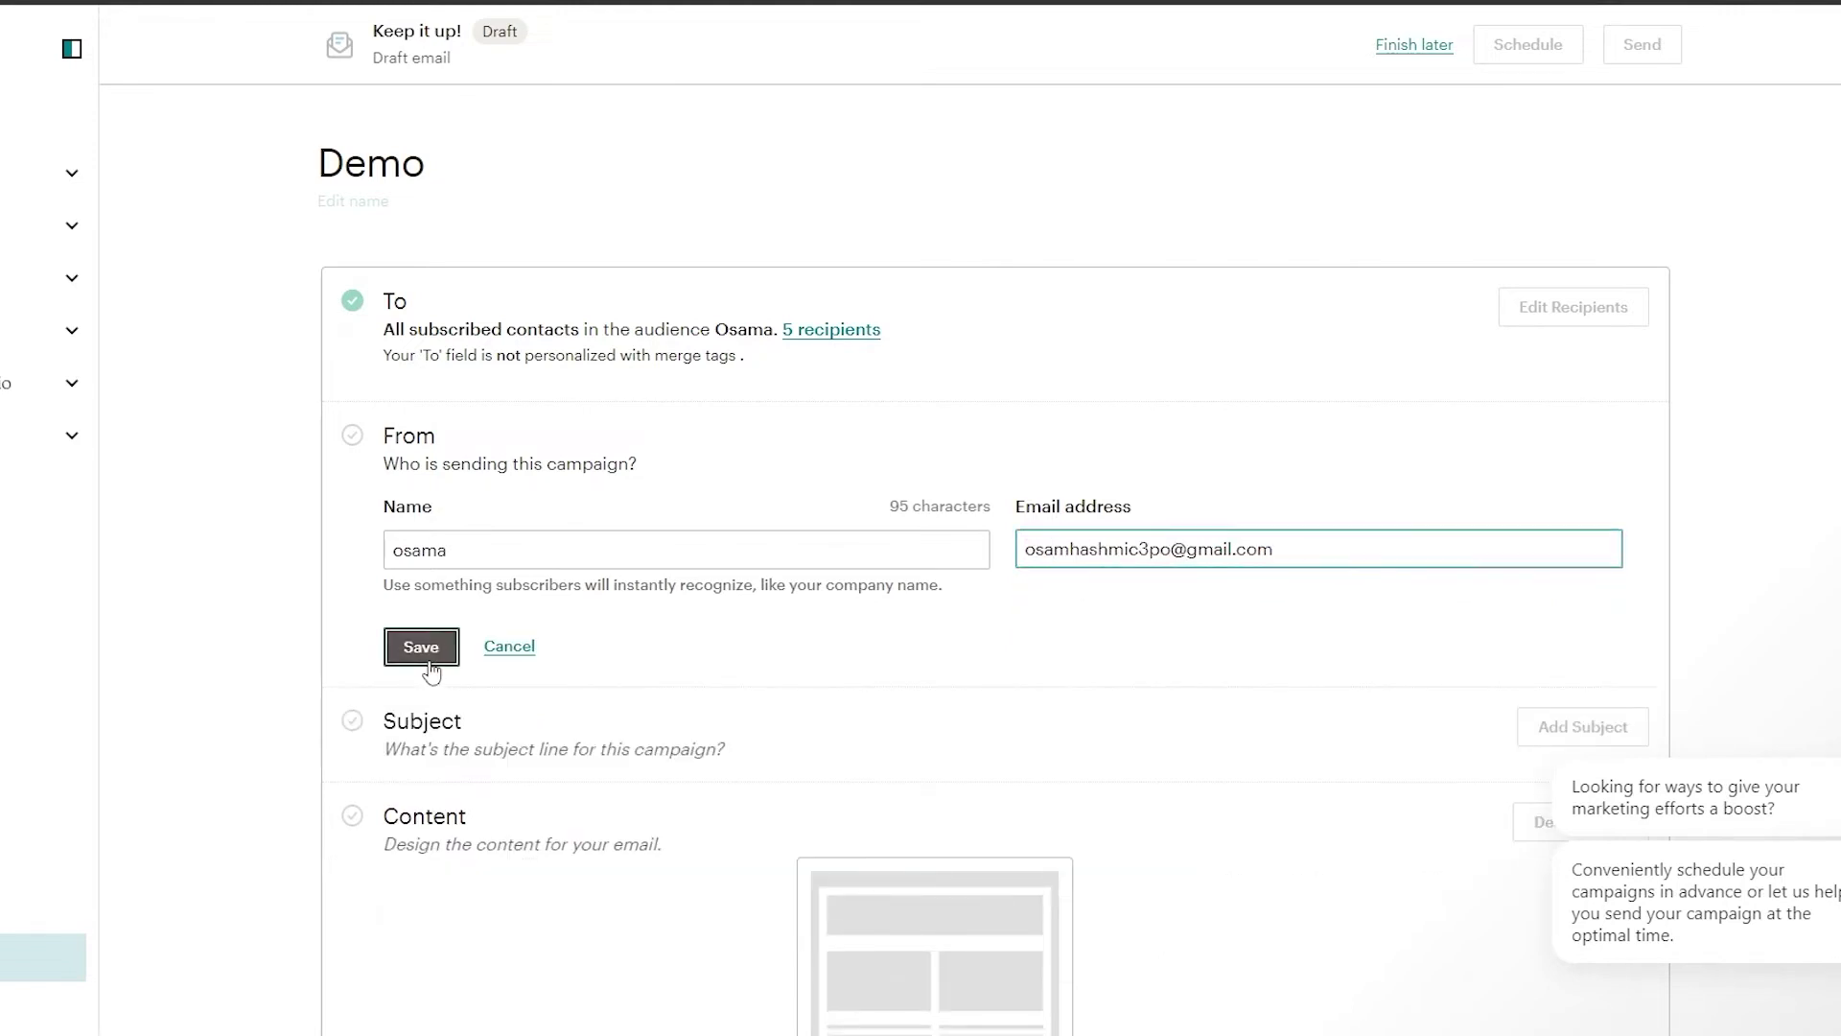
click(425, 652)
scroll(446, 693, down, 2)
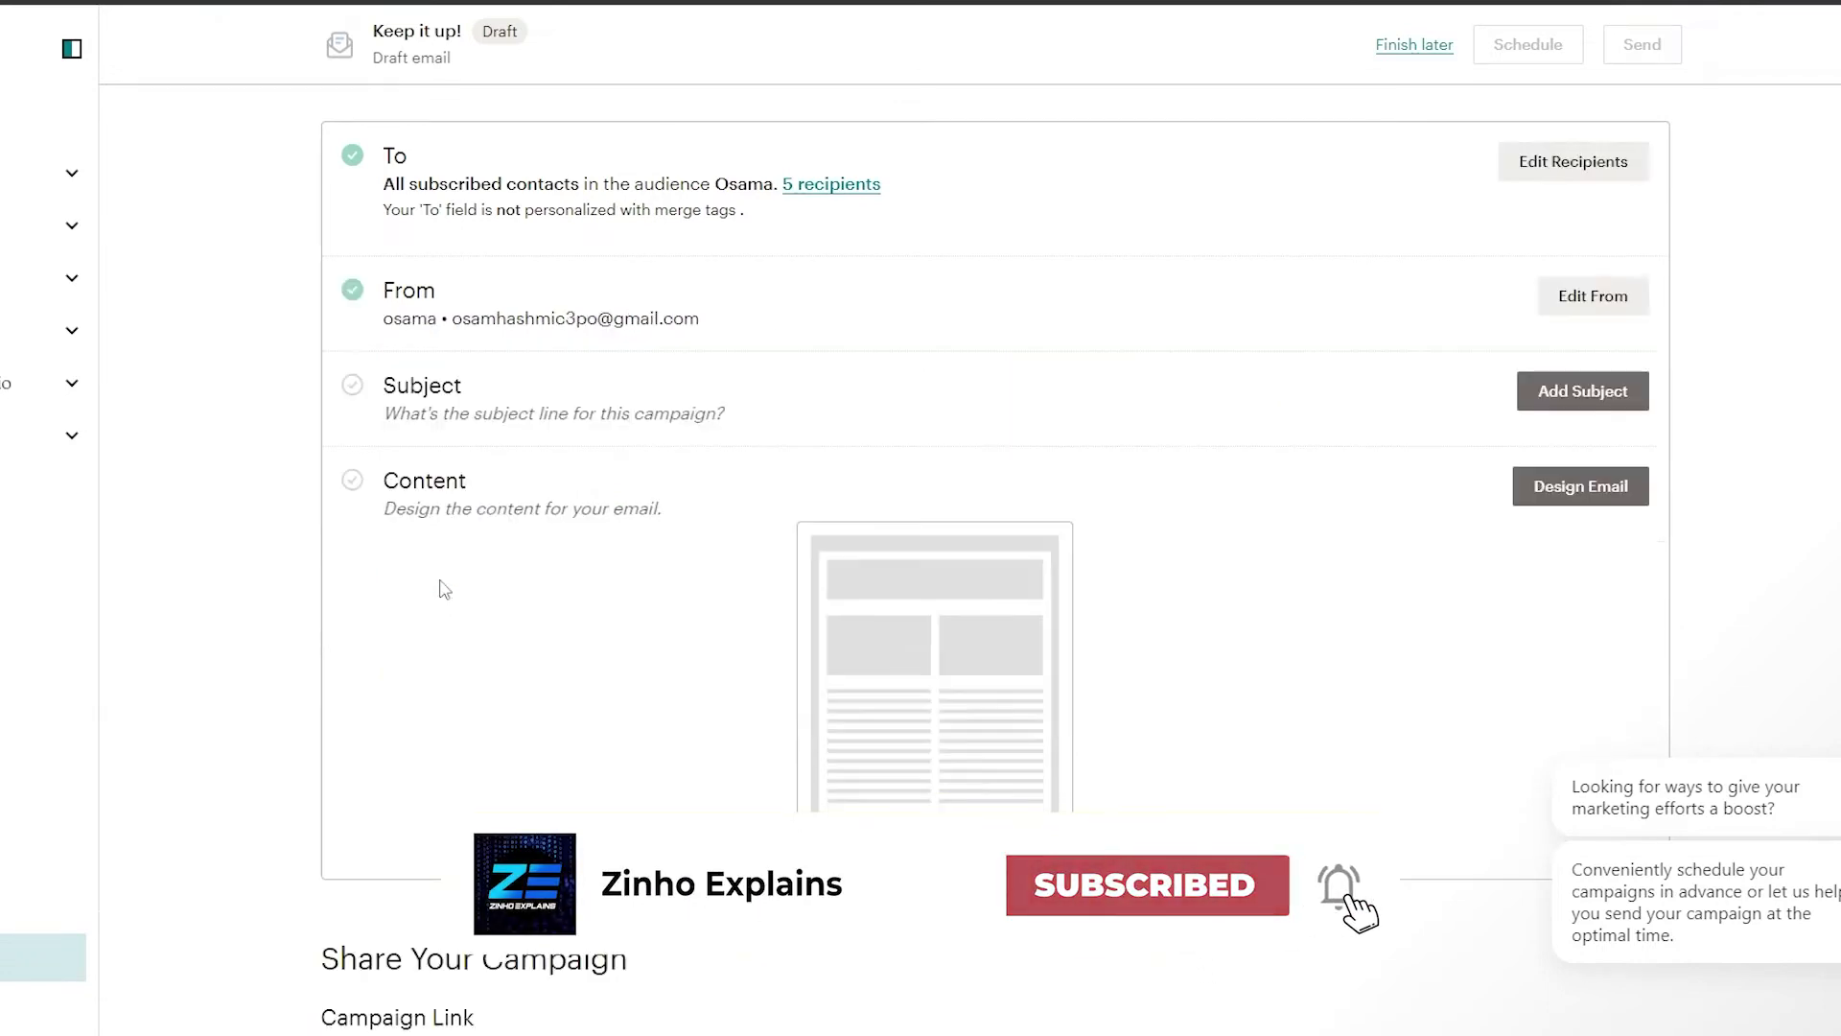
Step: Set the campaign subject line to 'New Shoes'
click(1611, 393)
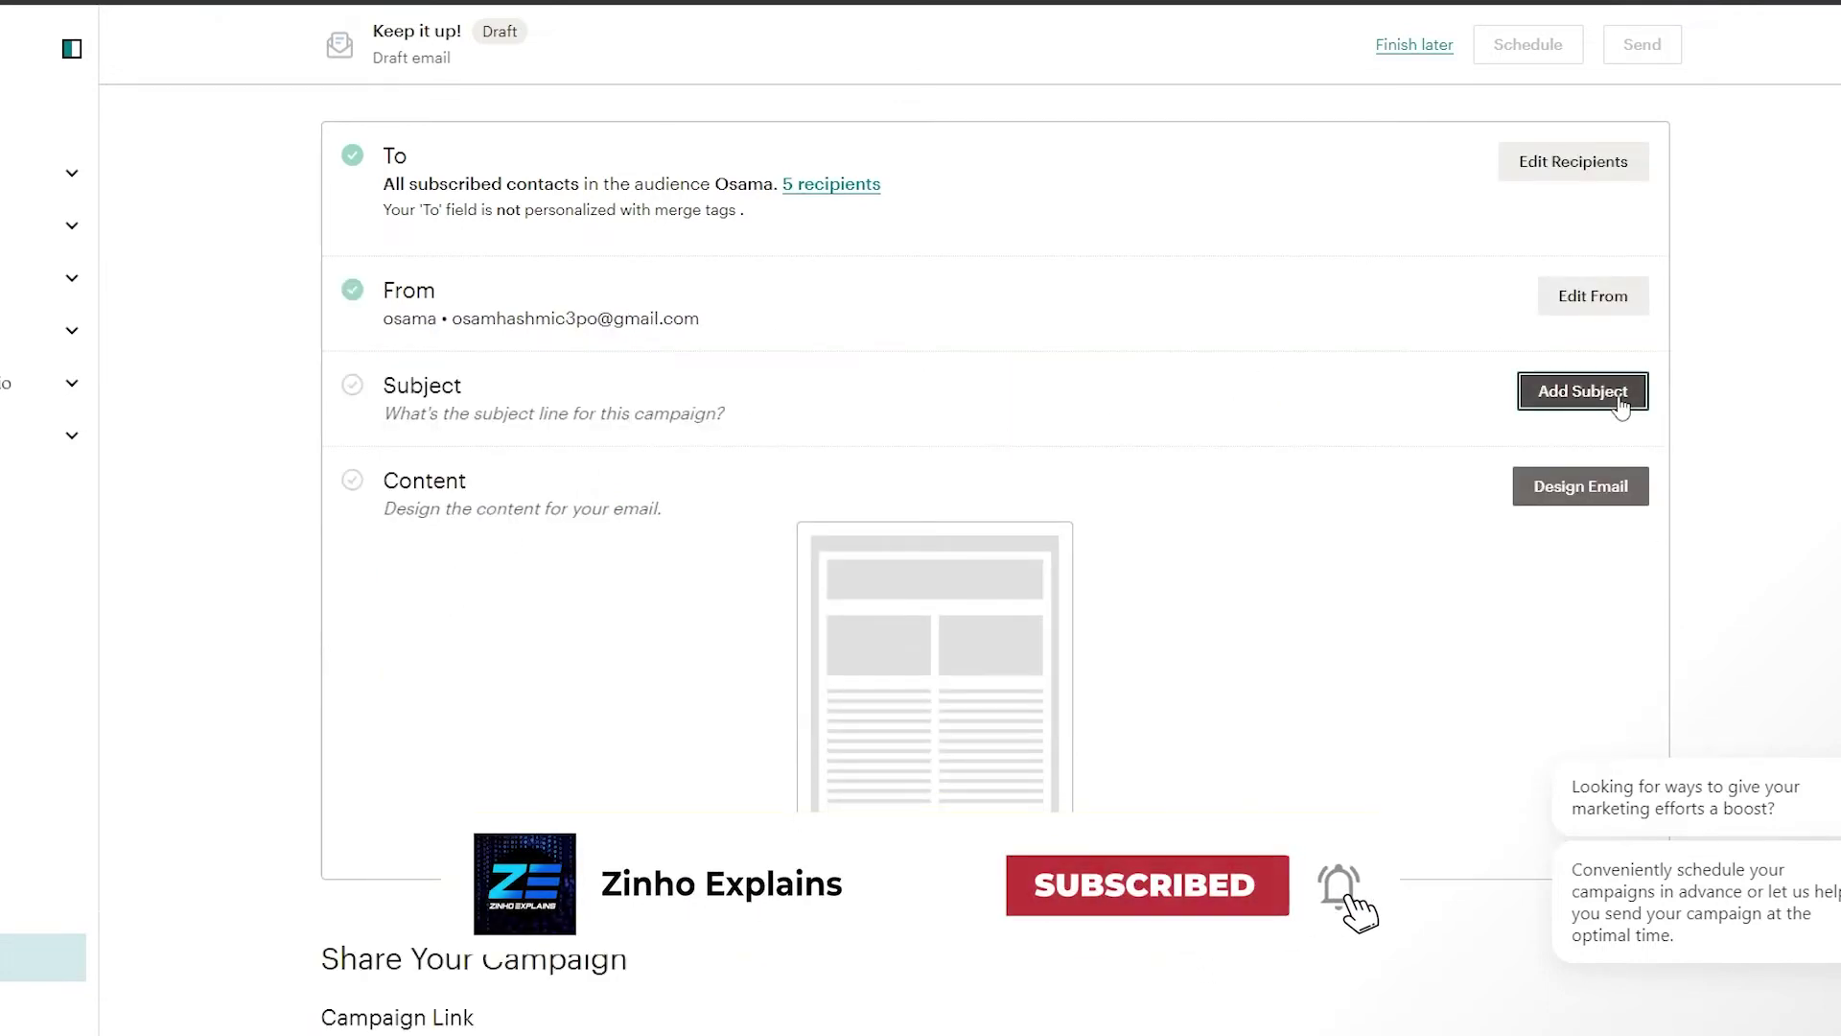
click(469, 535)
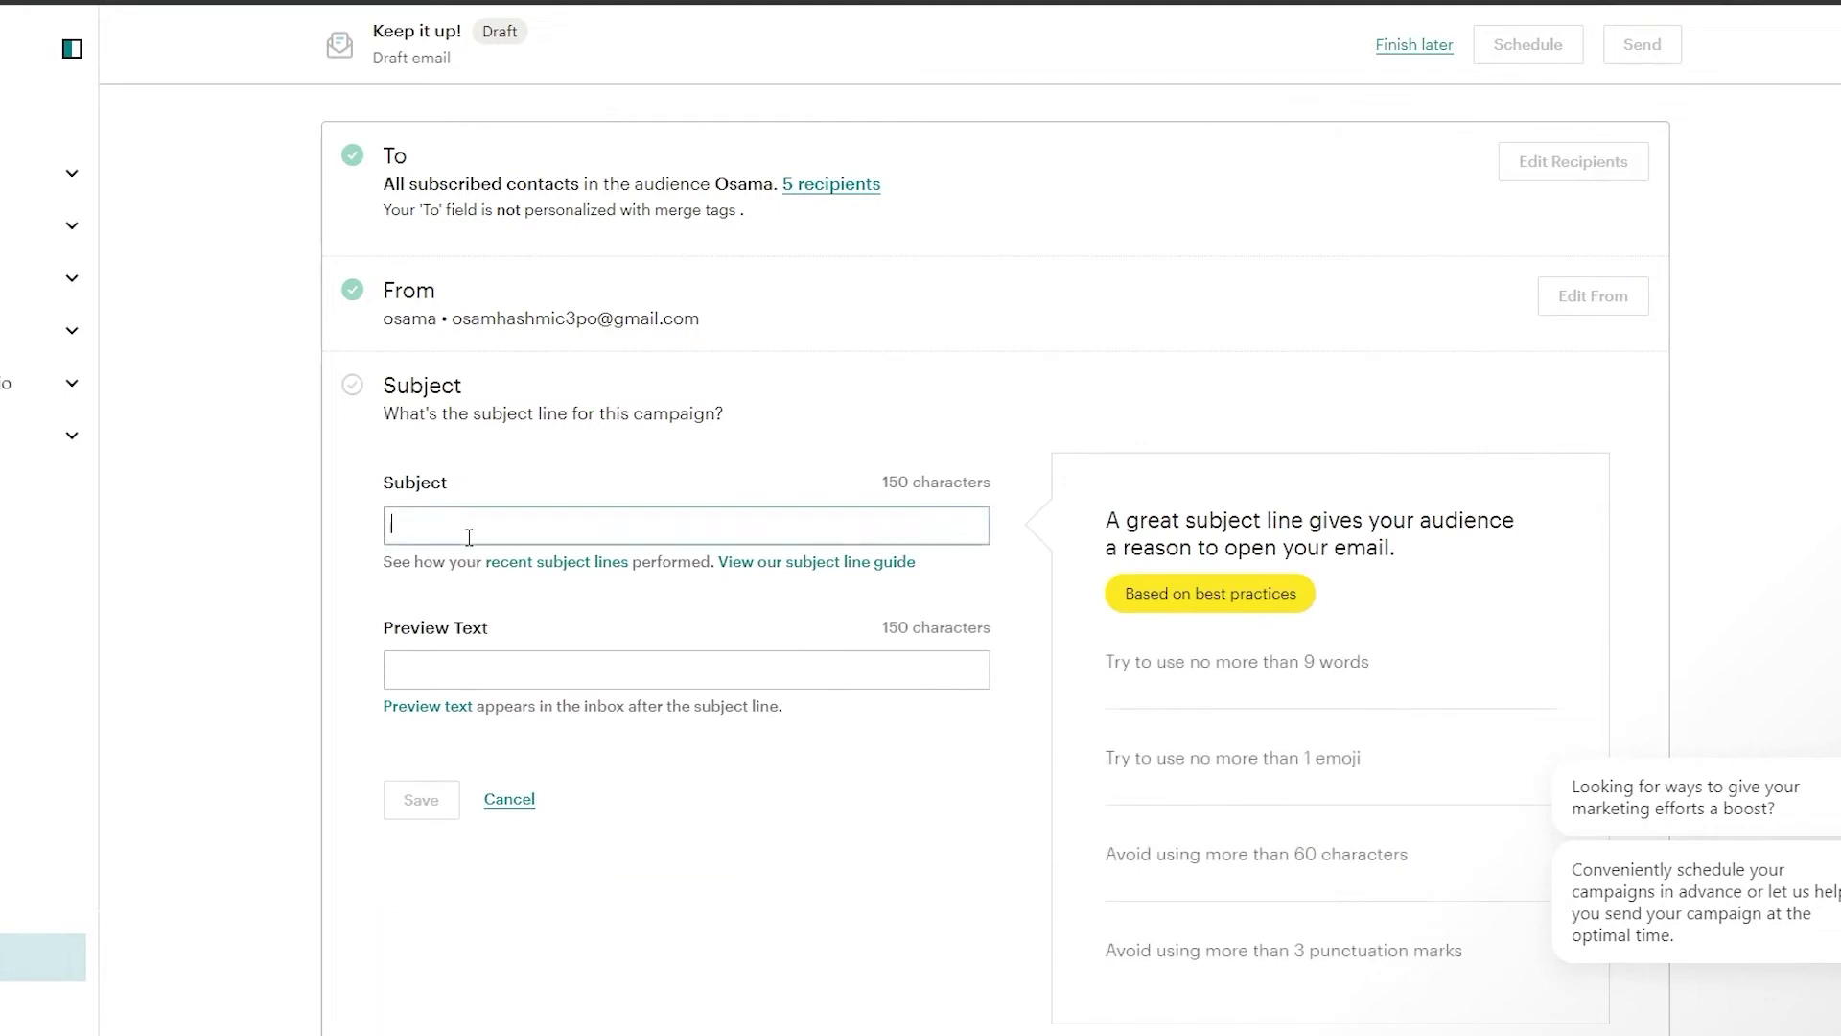
text(New Shoes)
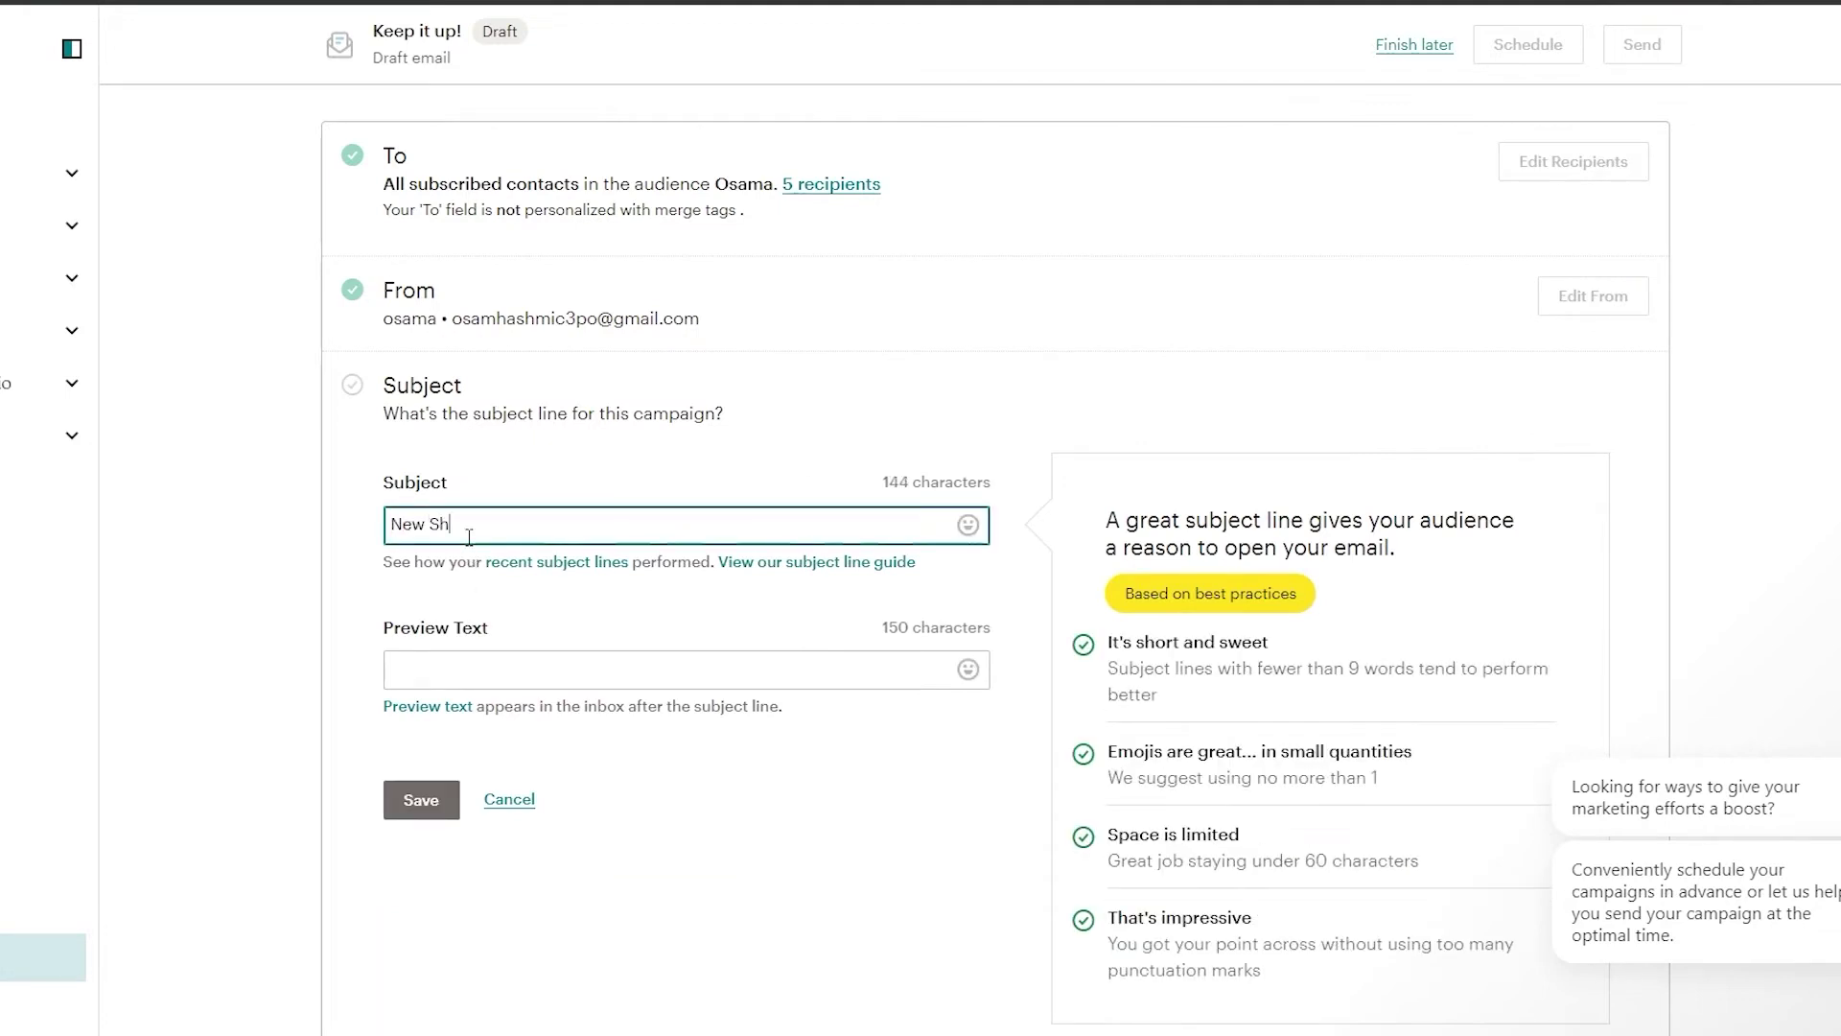
Step: Add the preview text 'we have a new line of sneakers that are game changers' and save
click(530, 680)
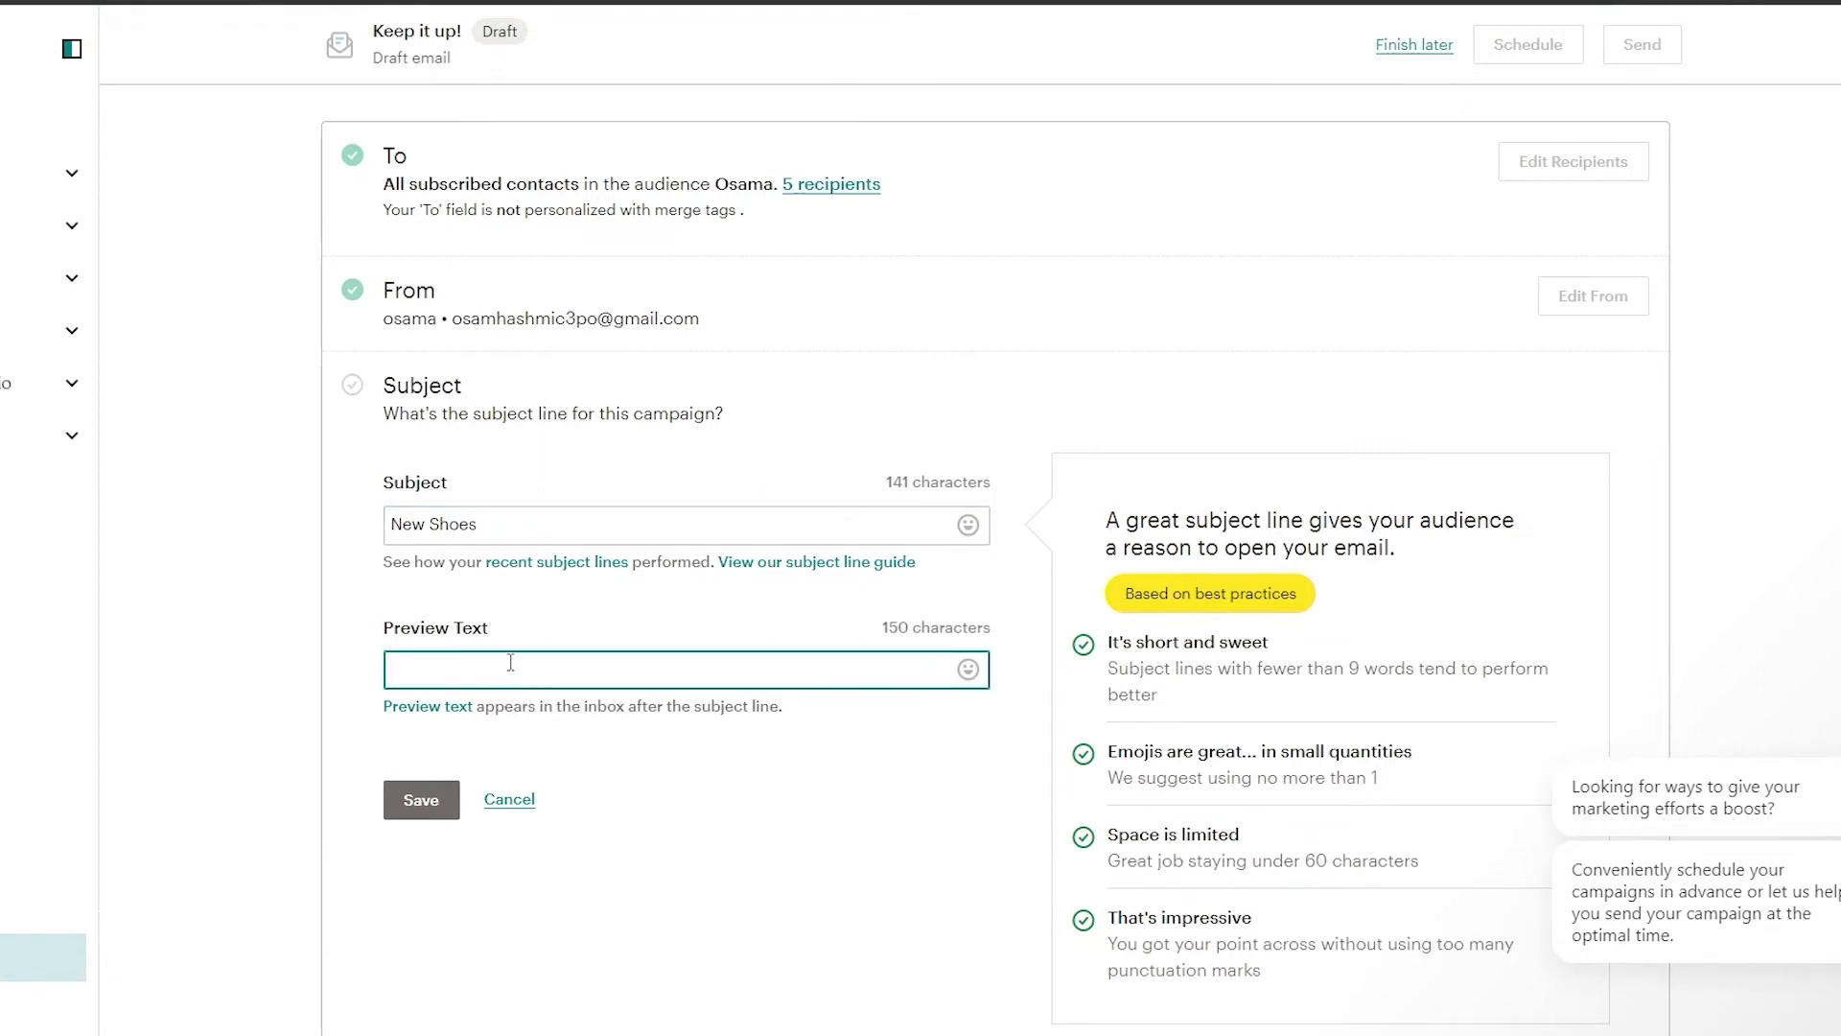
text(we have a new line of sneakers that are a )
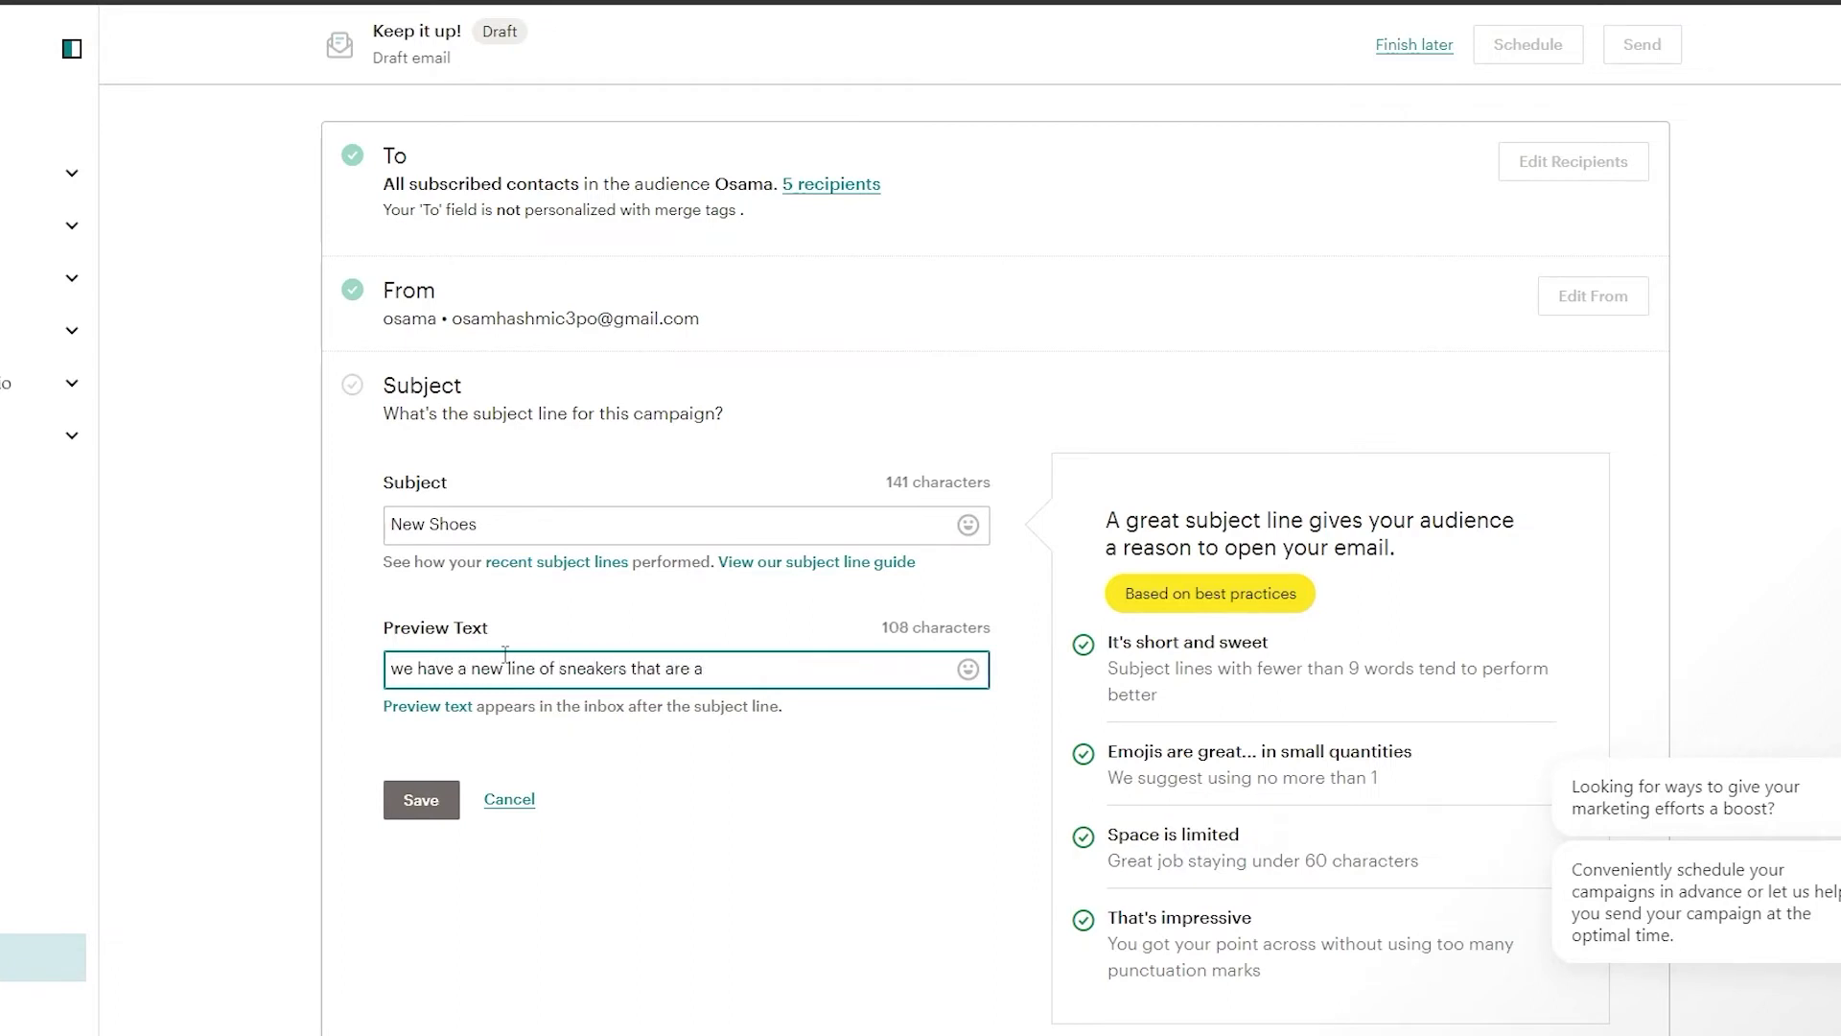
text(game changer)
click(707, 669)
key(BackSpace)
key(BackSpace)
key(End)
text(s)
click(448, 813)
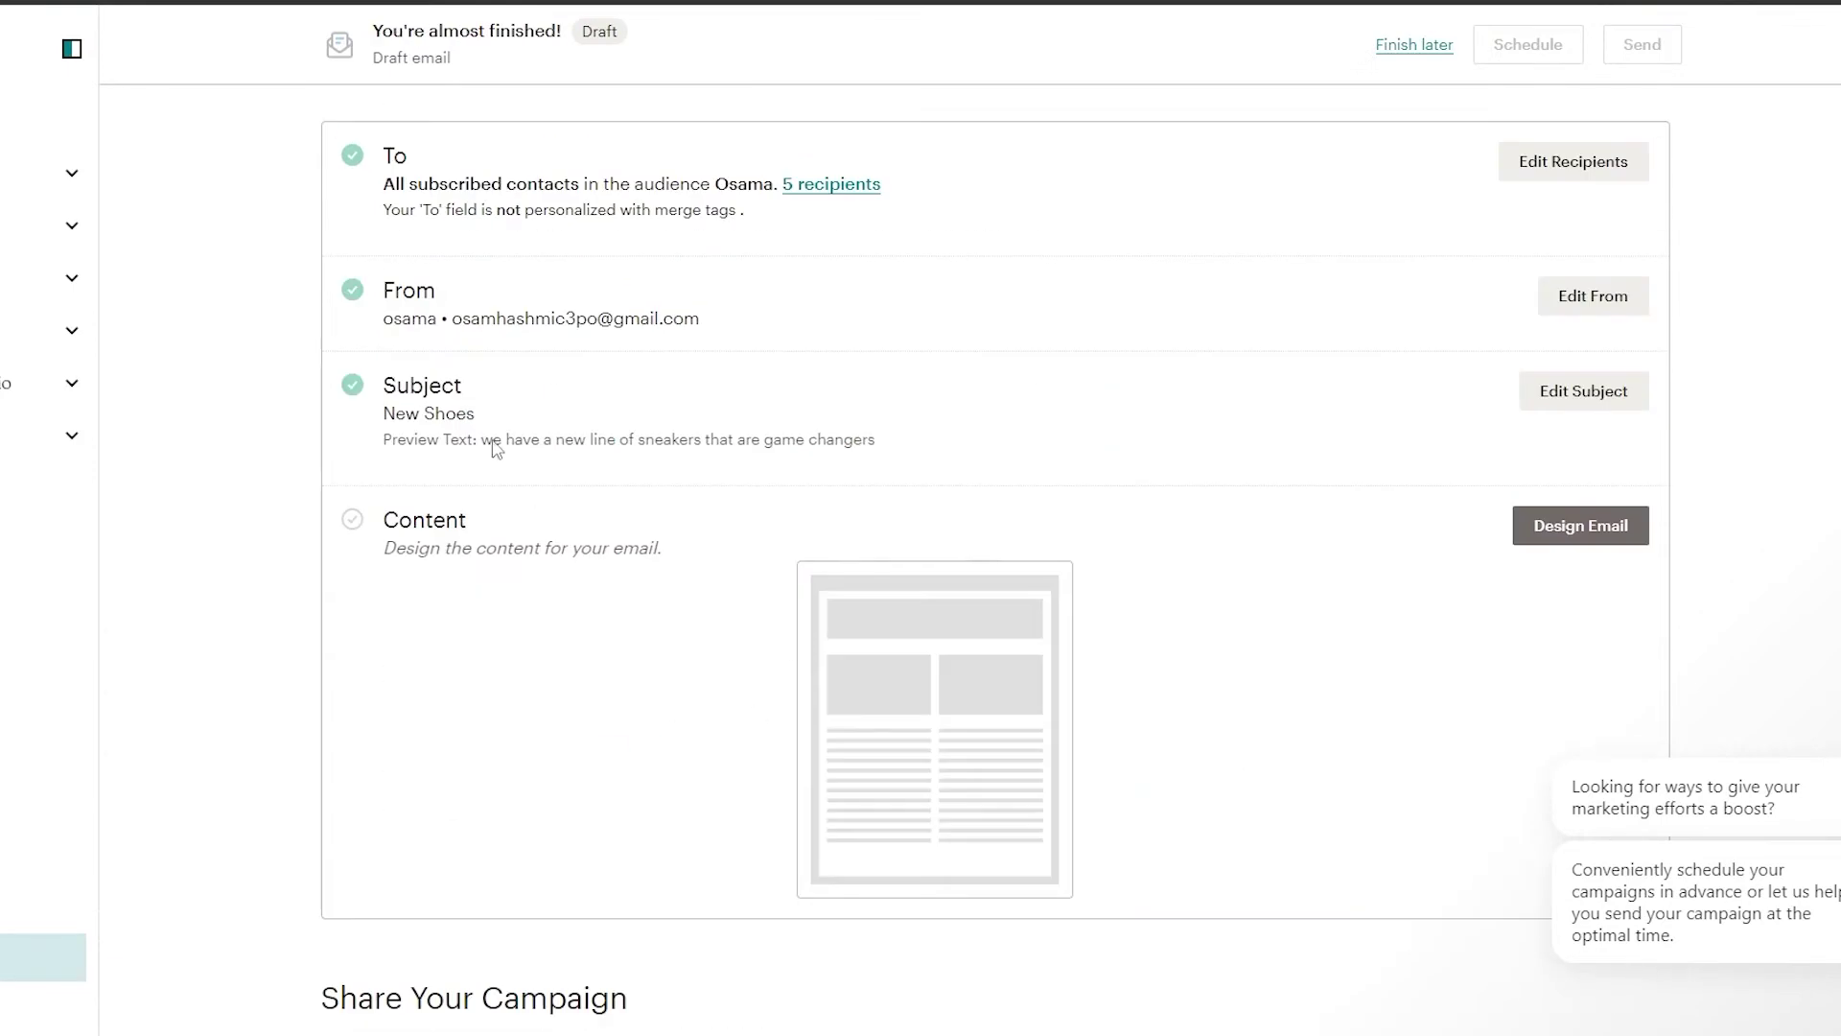
scroll(1566, 563, up, 2)
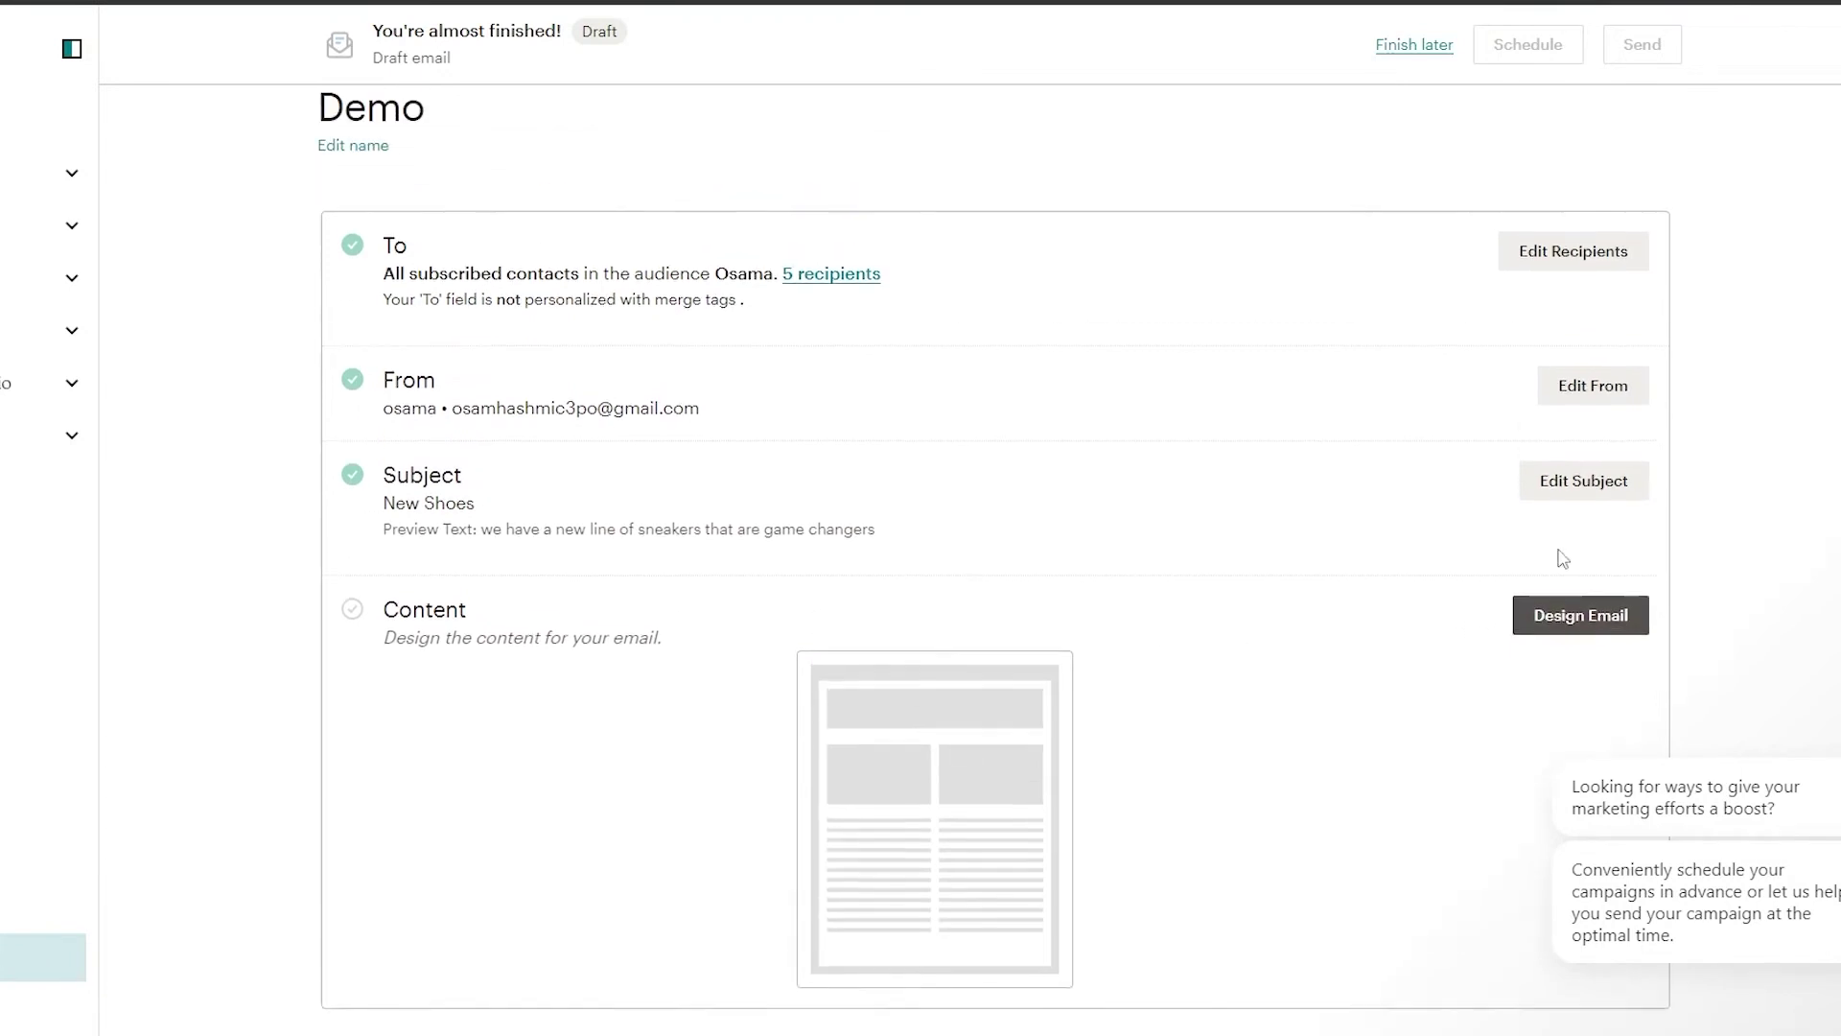
Step: Begin the email design using the Classic Builder to bring up the template gallery
click(1636, 662)
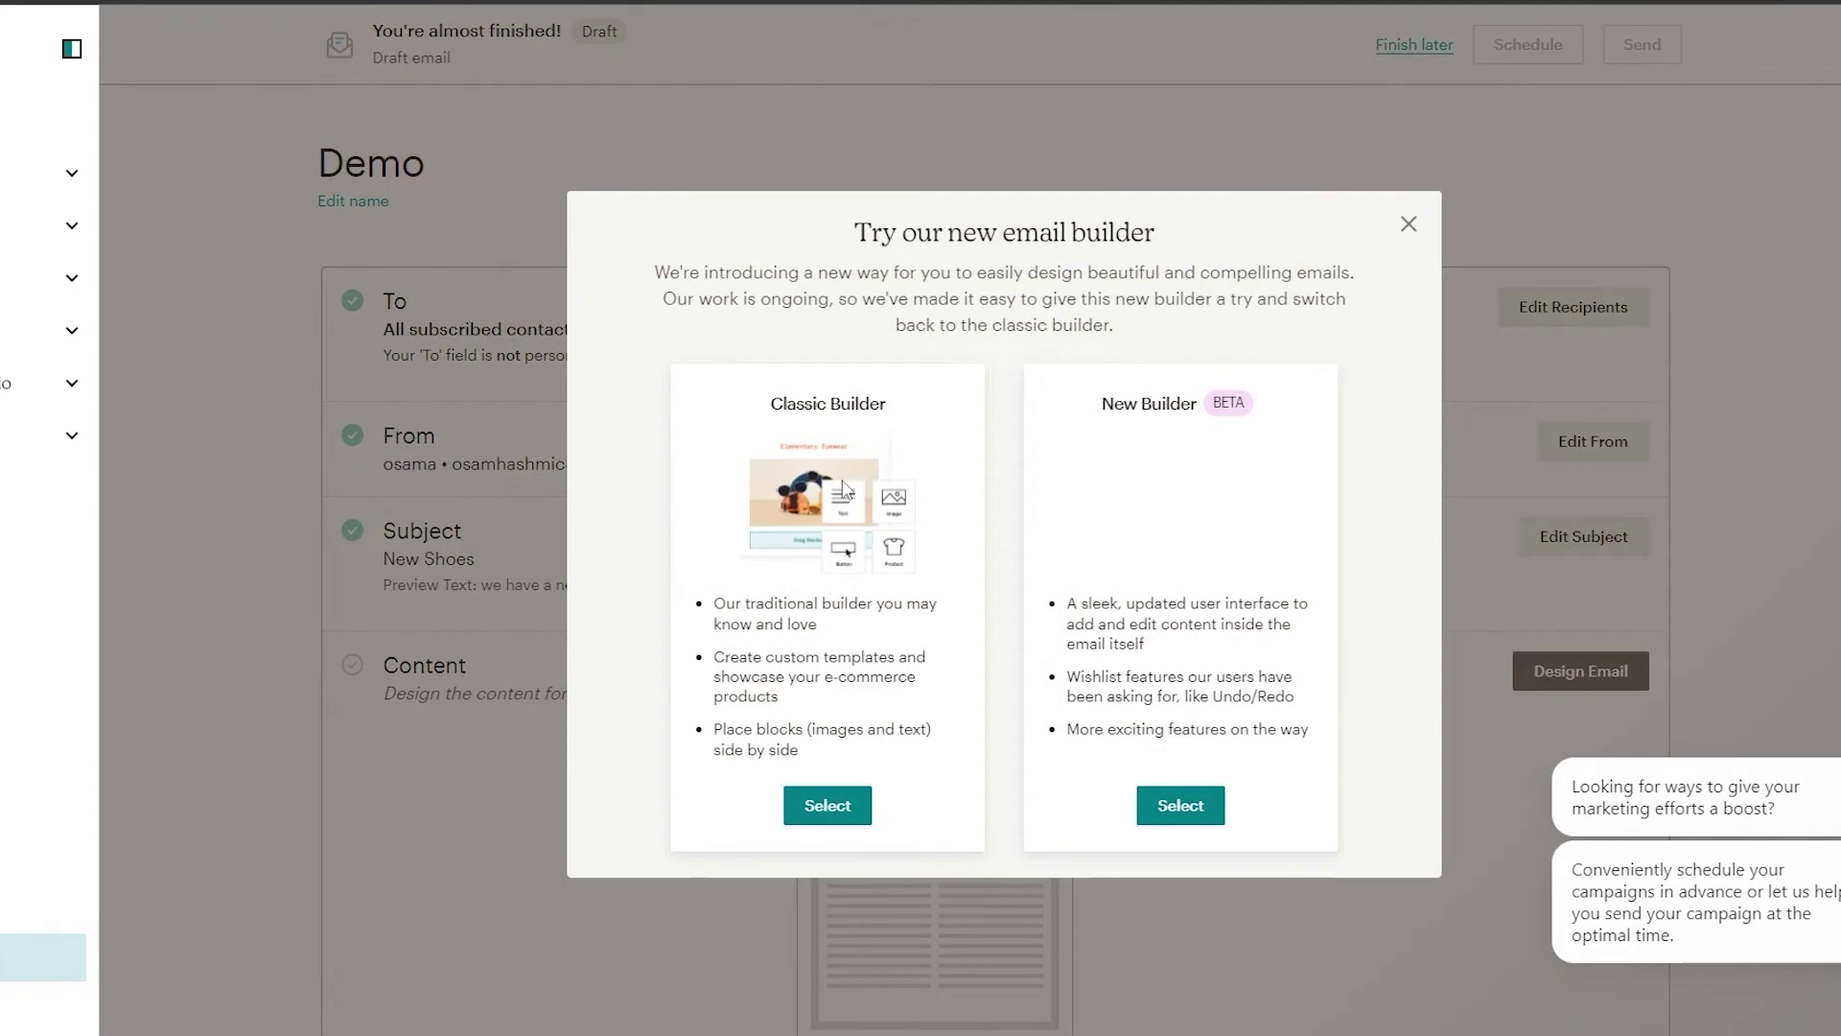
click(811, 817)
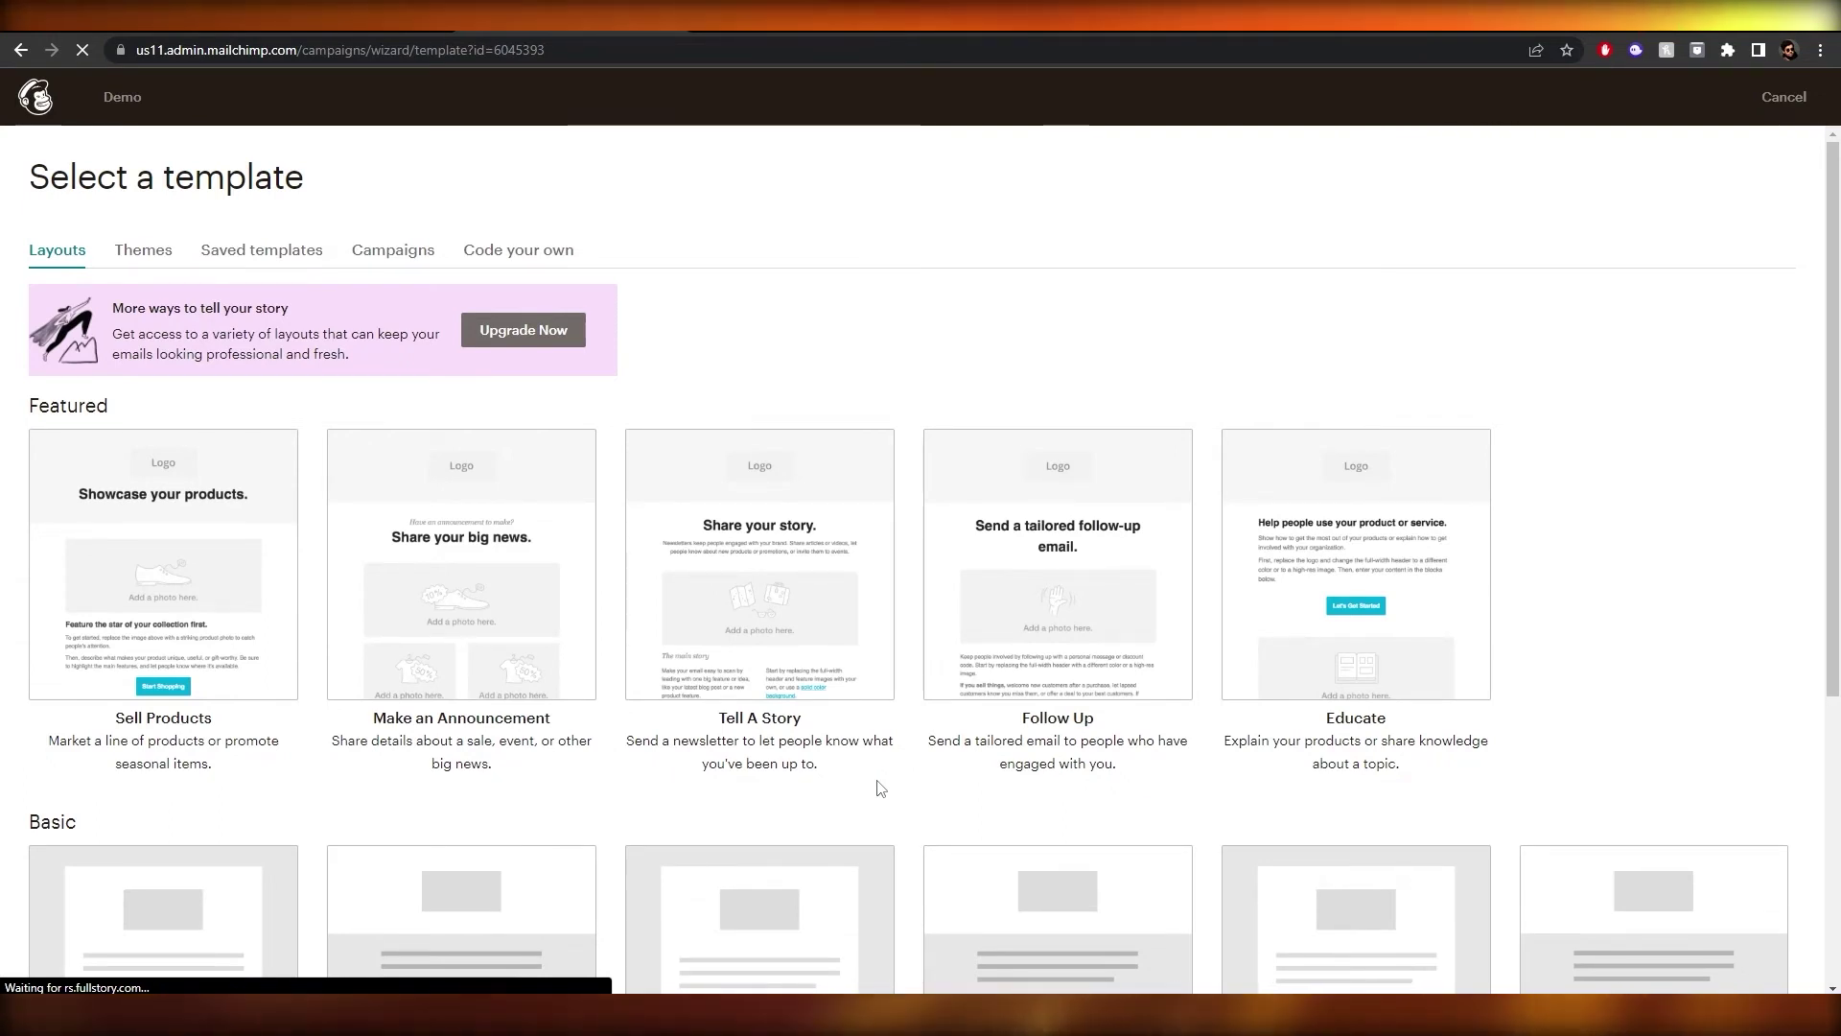
scroll(1323, 596, down, 4)
scroll(1429, 538, up, 3)
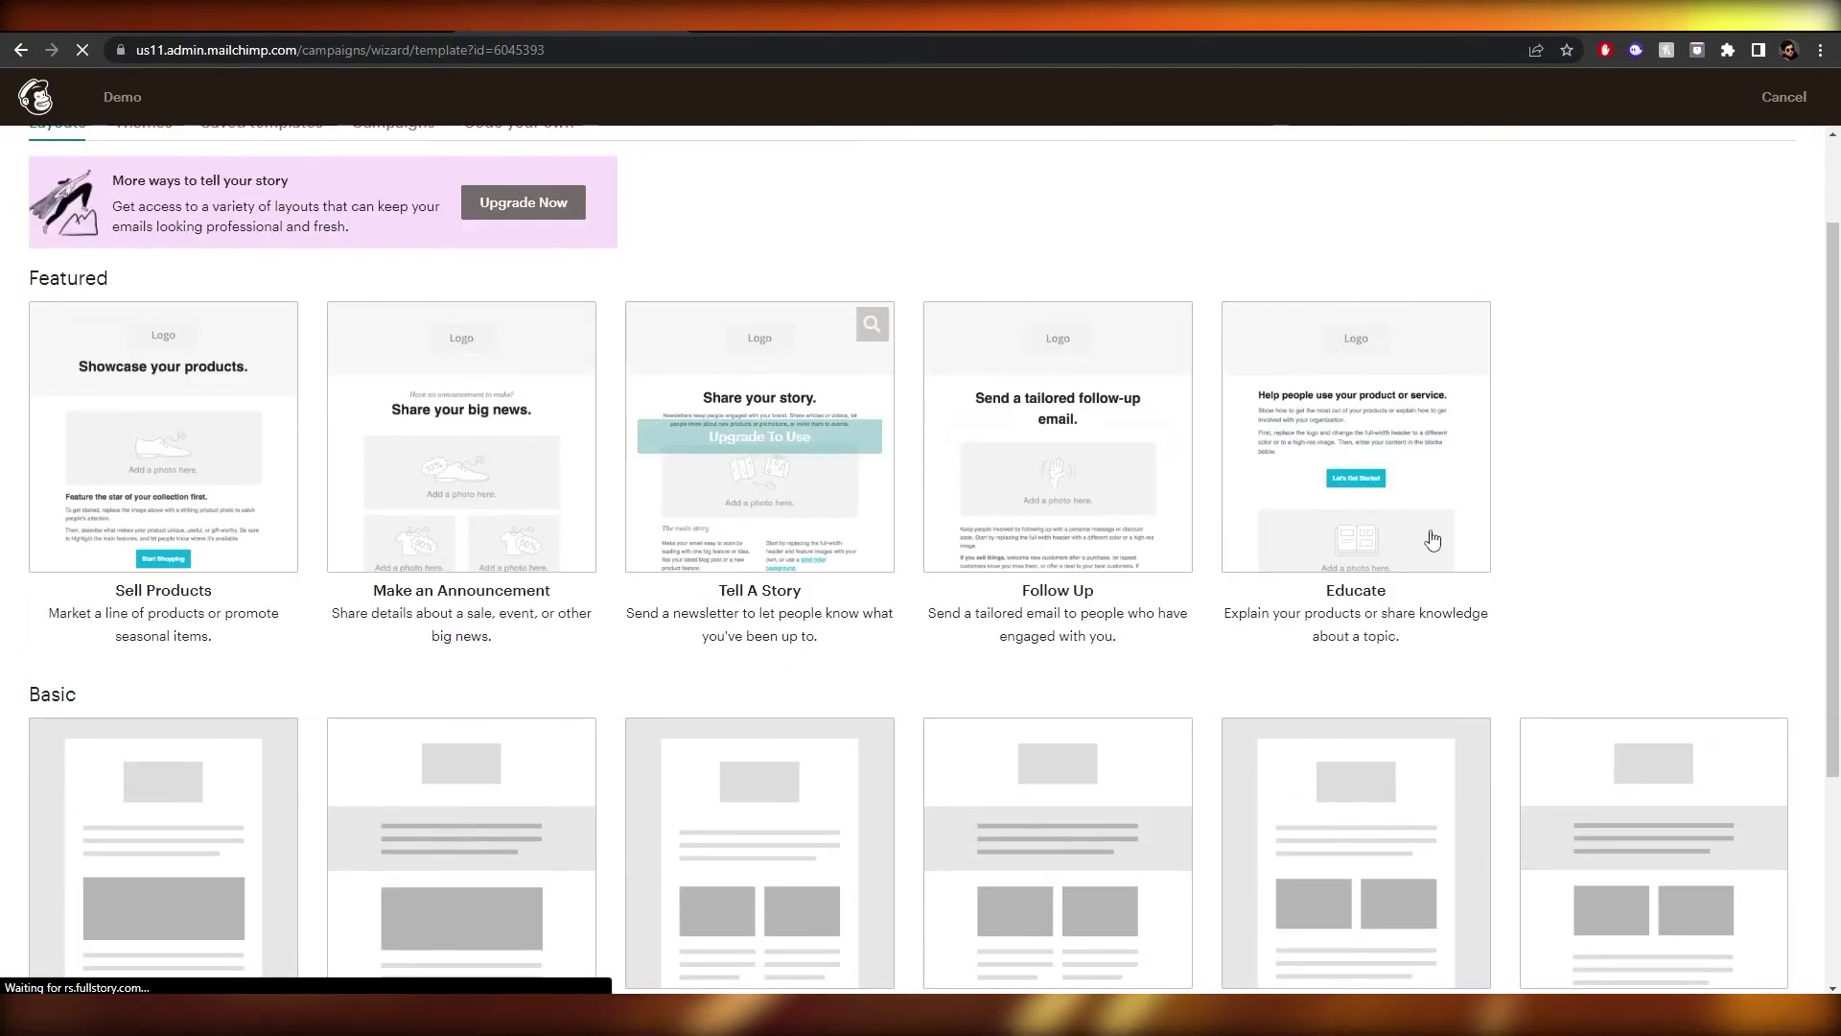
scroll(612, 518, down, 3)
scroll(463, 595, down, 1)
mouse_move(461, 834)
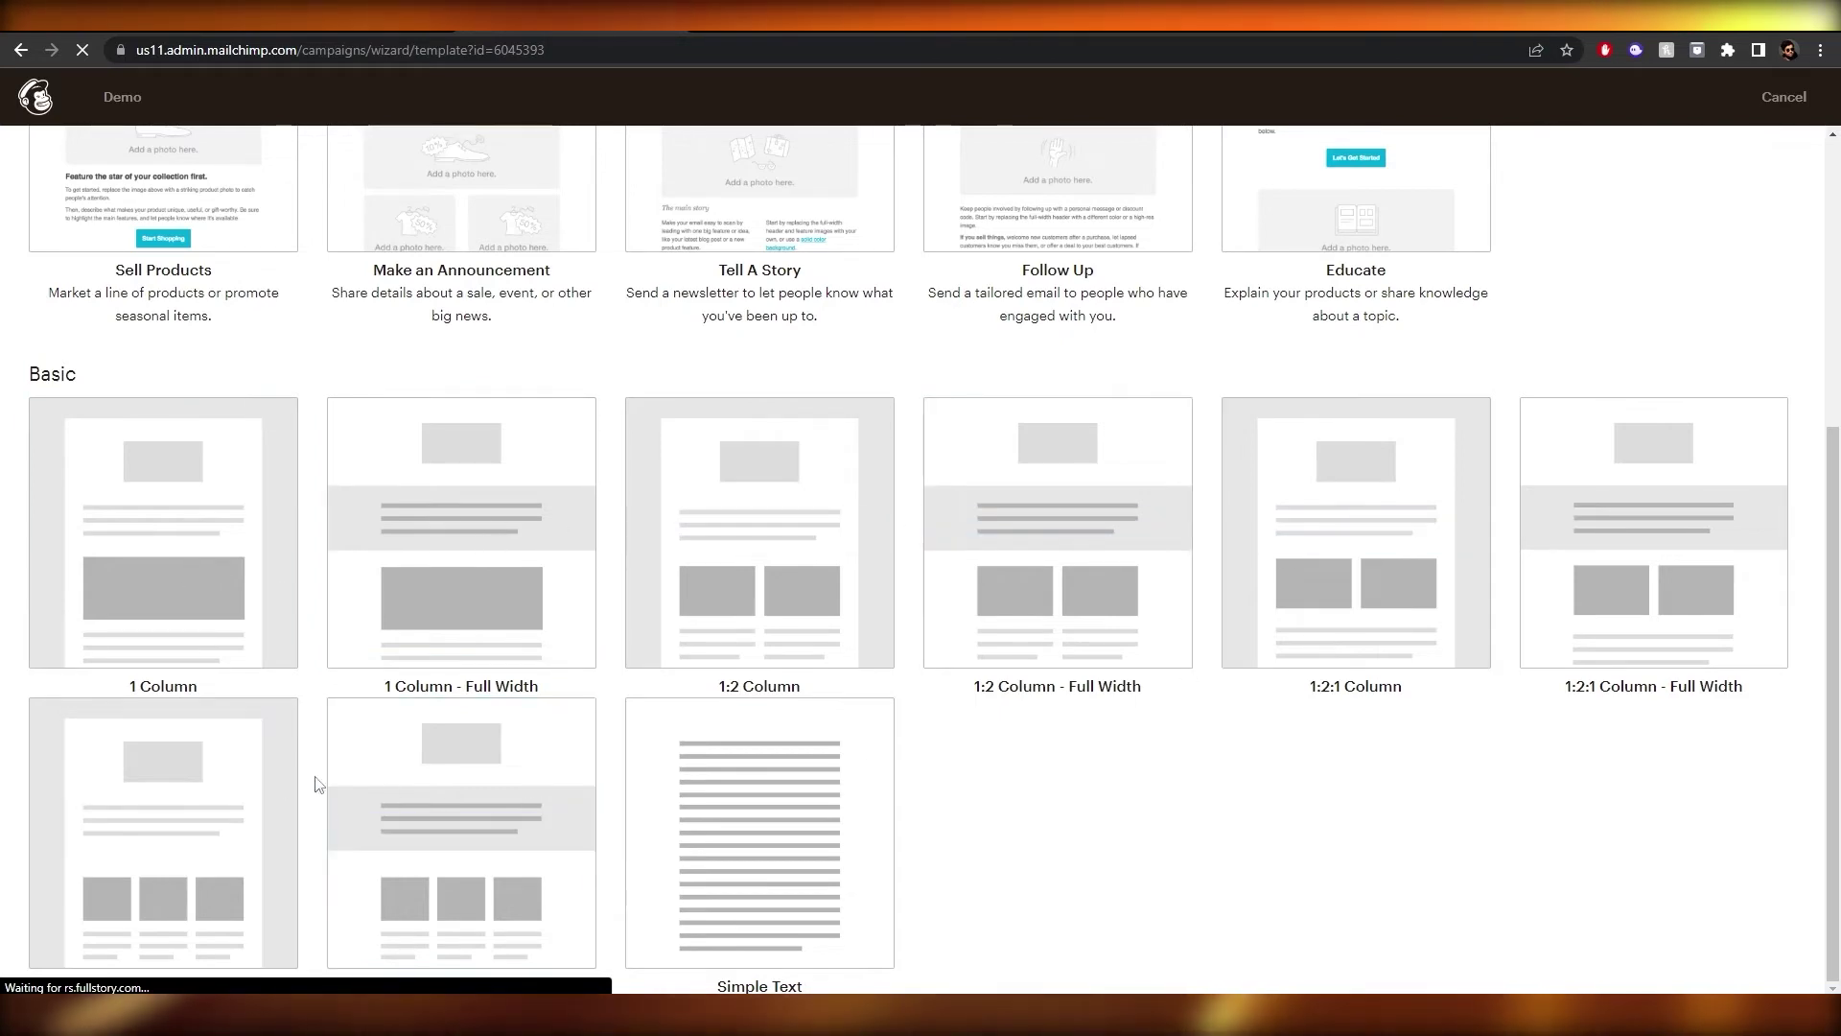
scroll(226, 806, up, 3)
scroll(214, 563, down, 3)
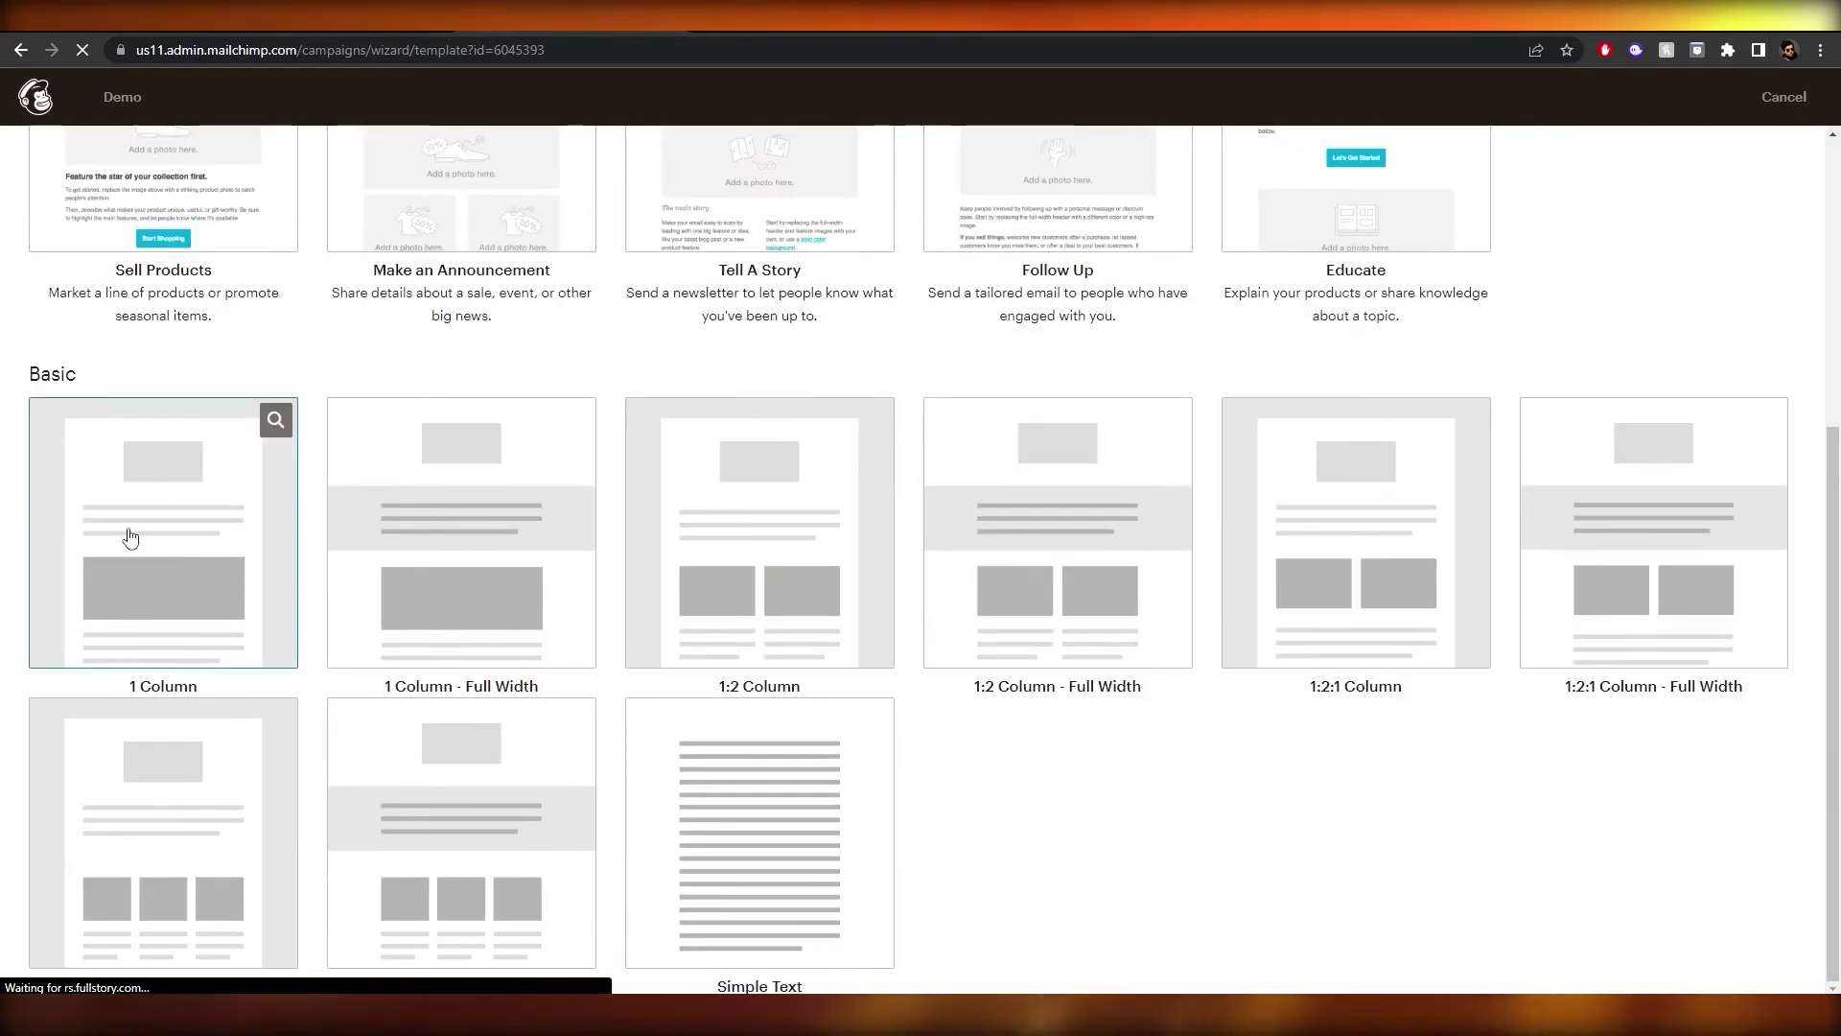
scroll(168, 633, up, 3)
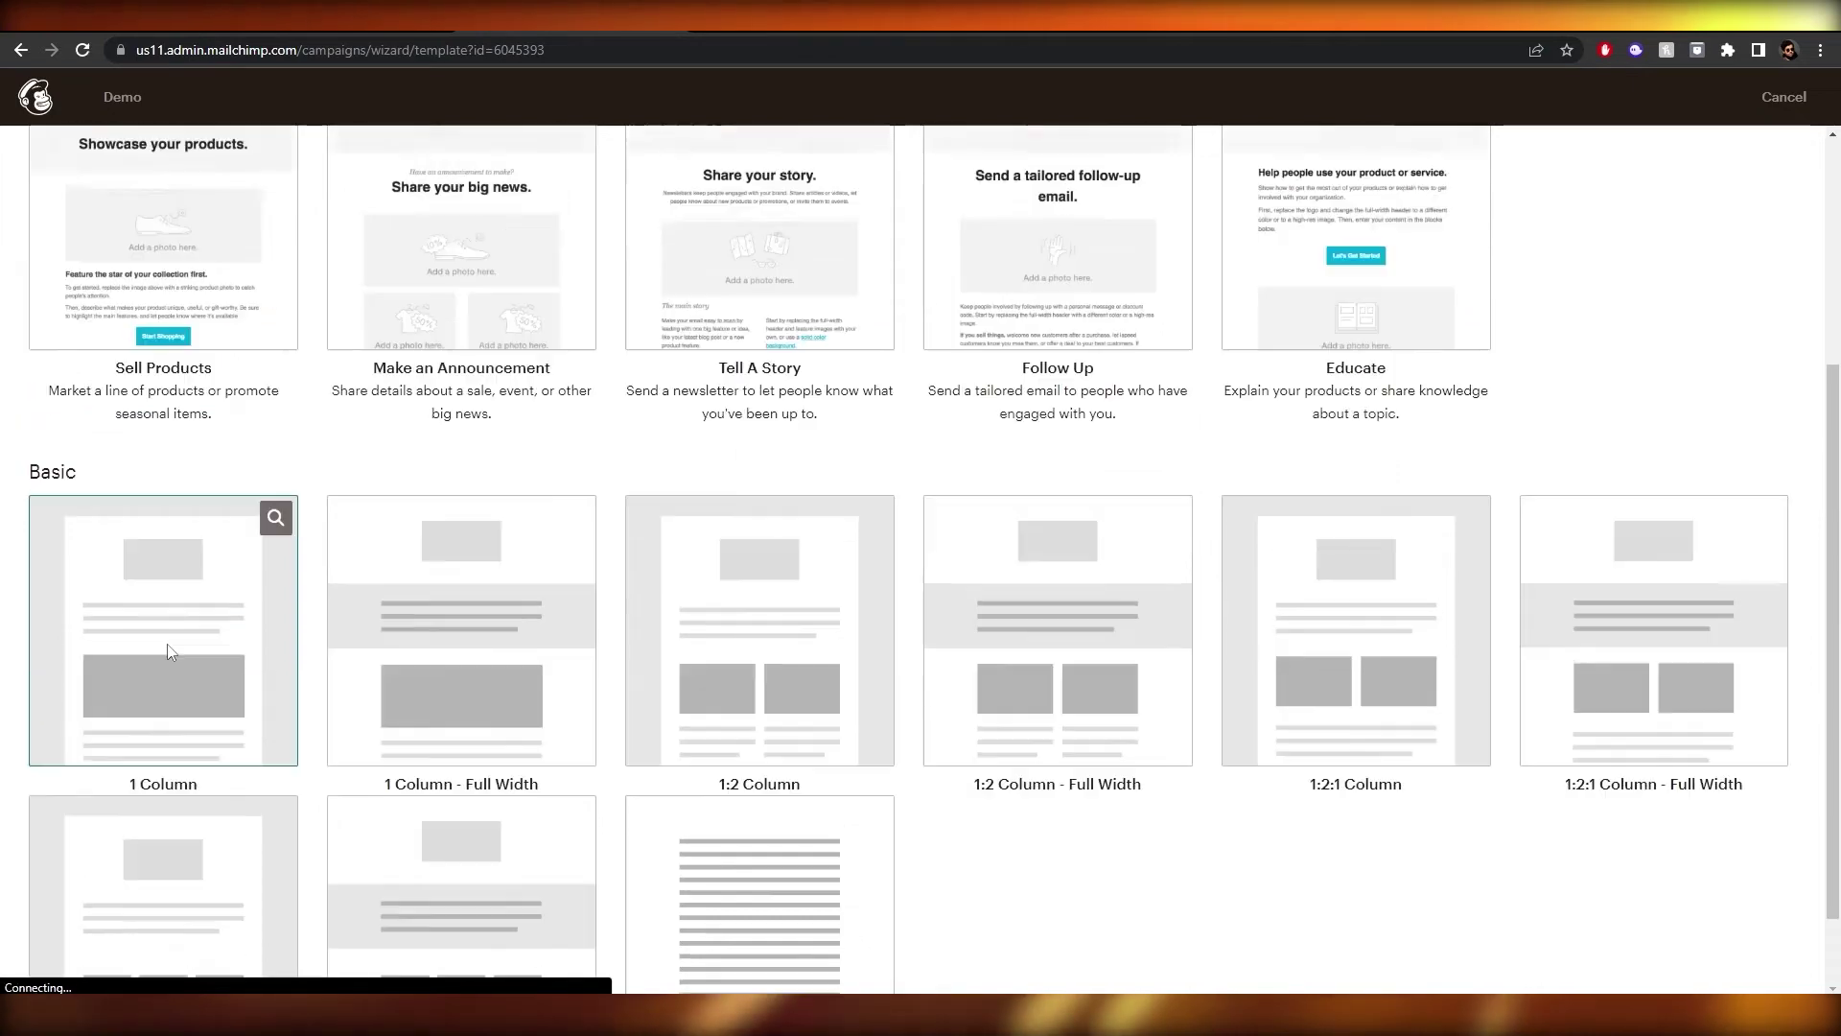
scroll(173, 576, down, 3)
scroll(653, 672, up, 4)
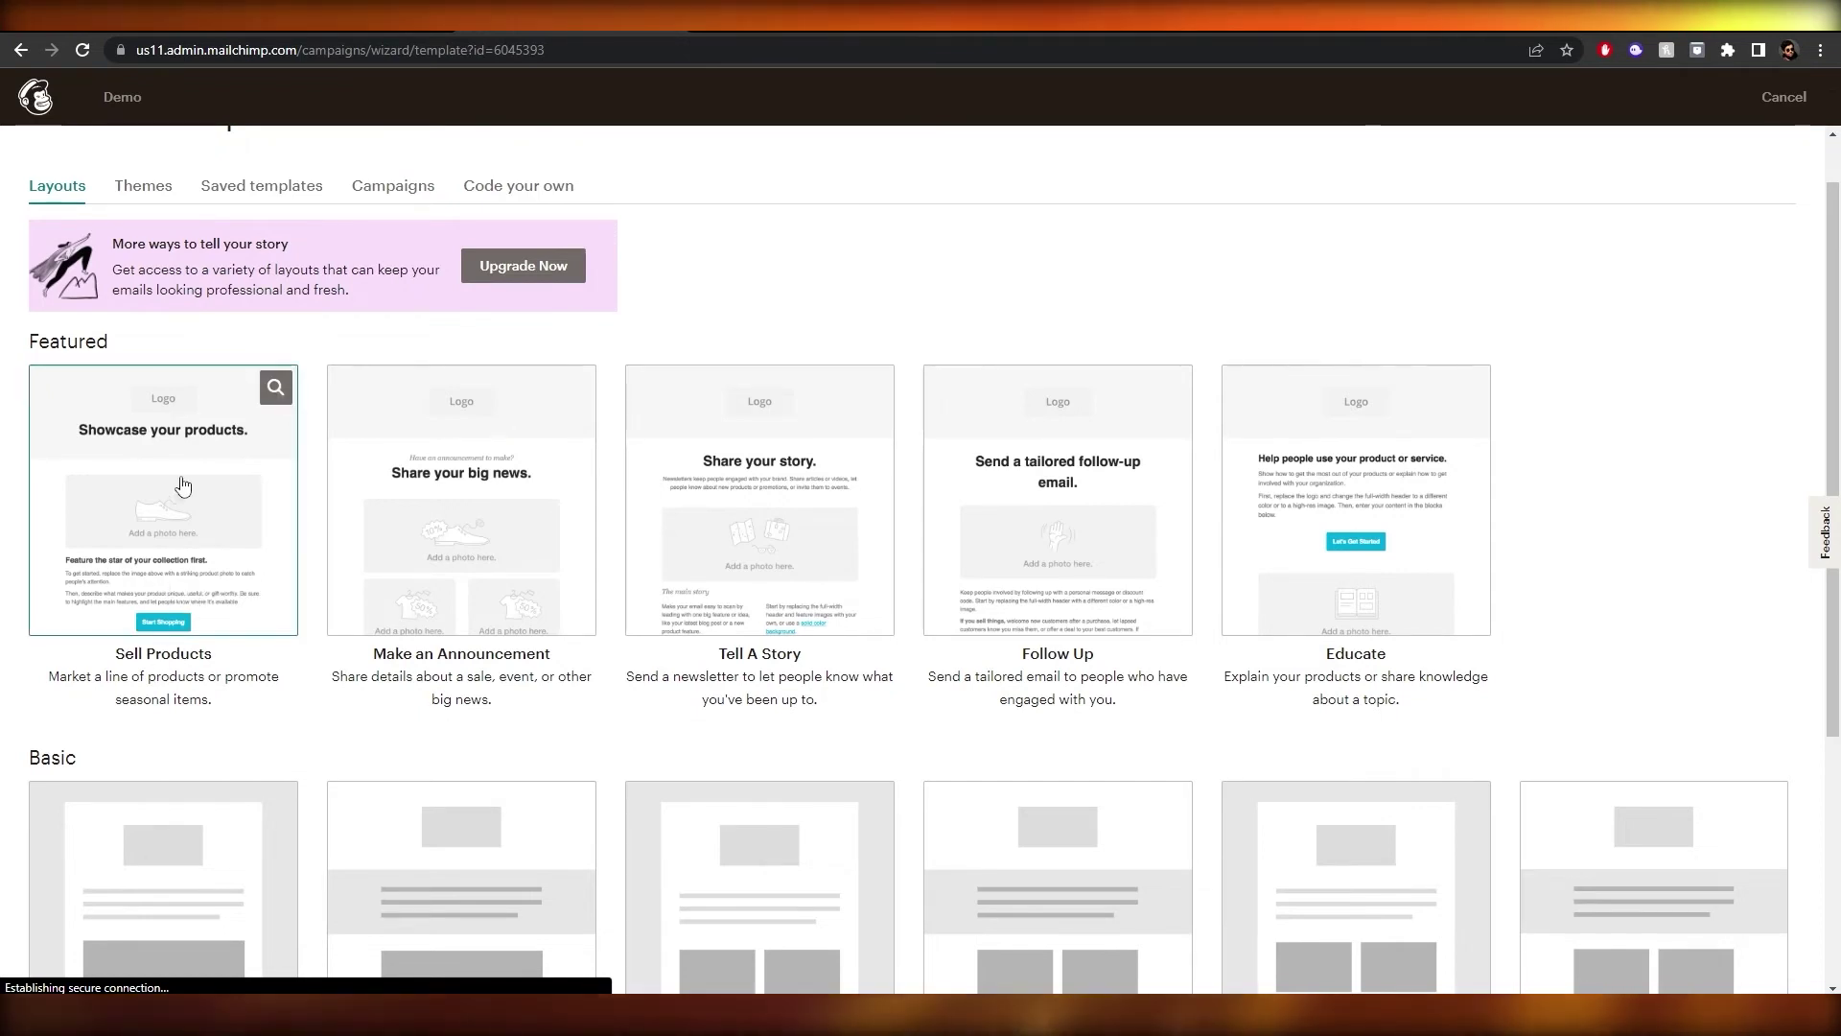
scroll(184, 486, up, 1)
Step: Apply the Sell Products template and review its 'Showcase your products.' layout in the preview
click(185, 597)
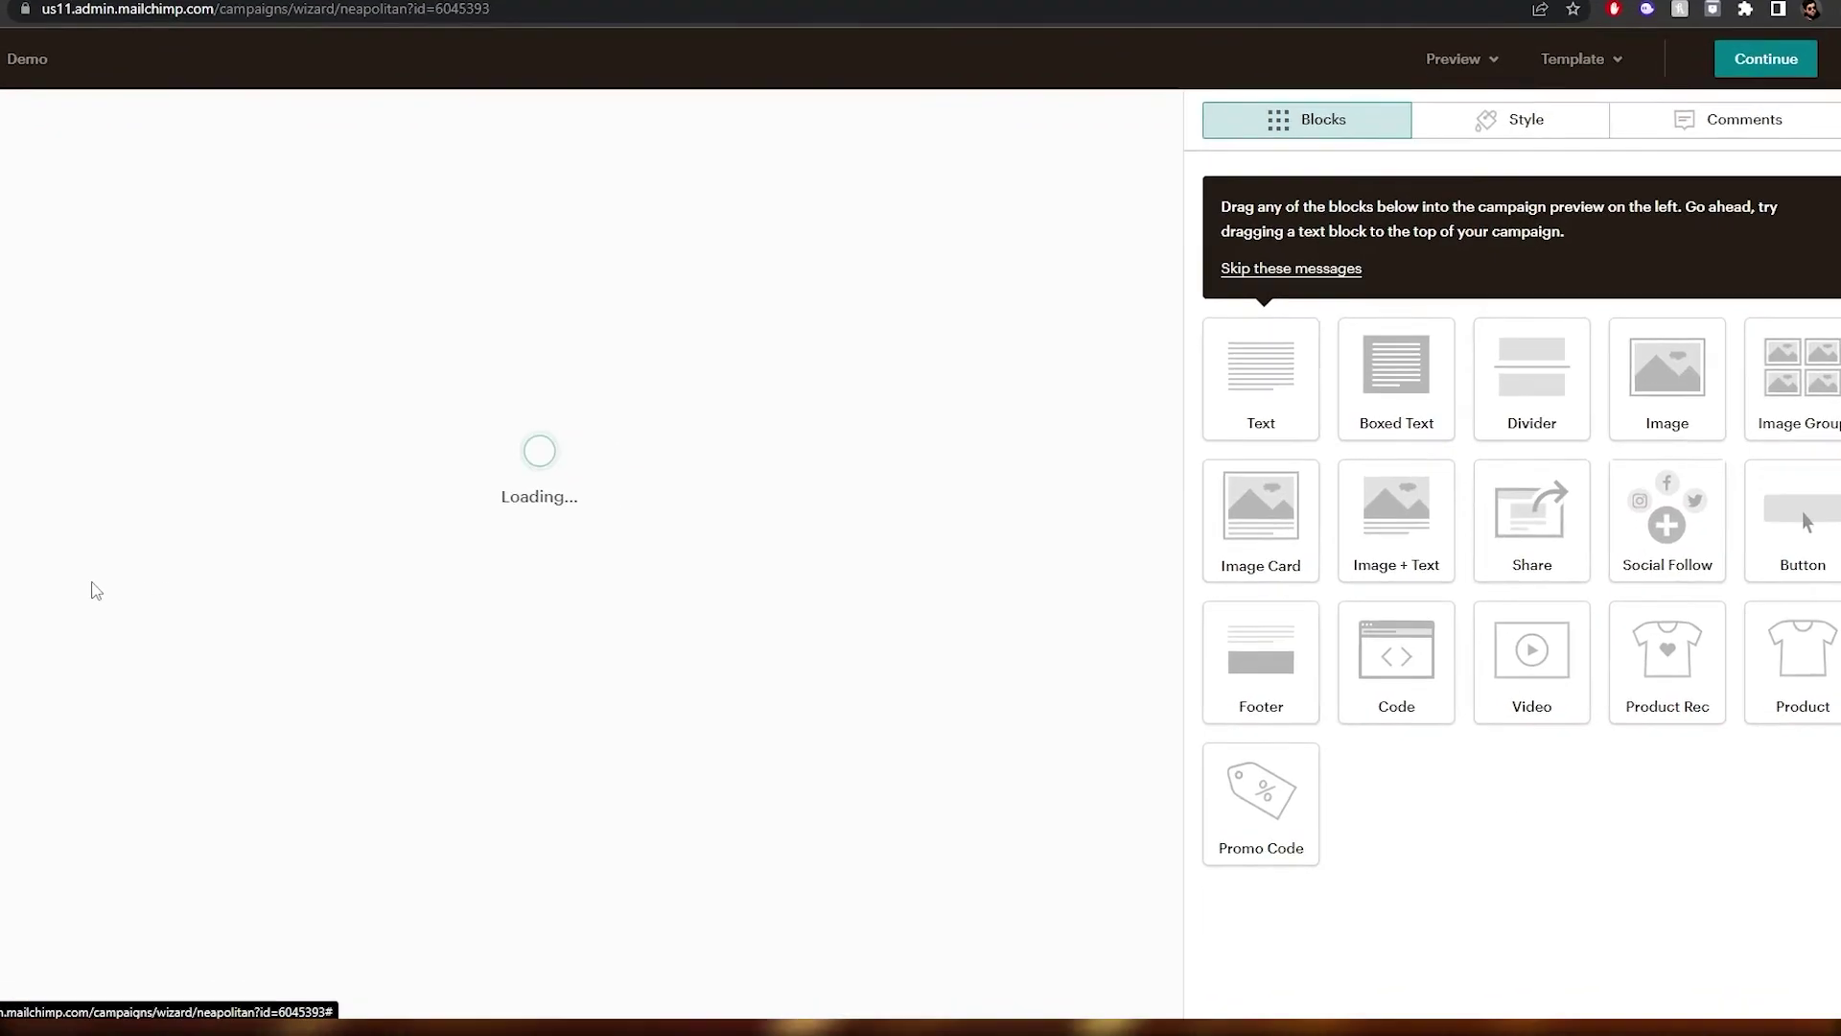
scroll(462, 560, down, 6)
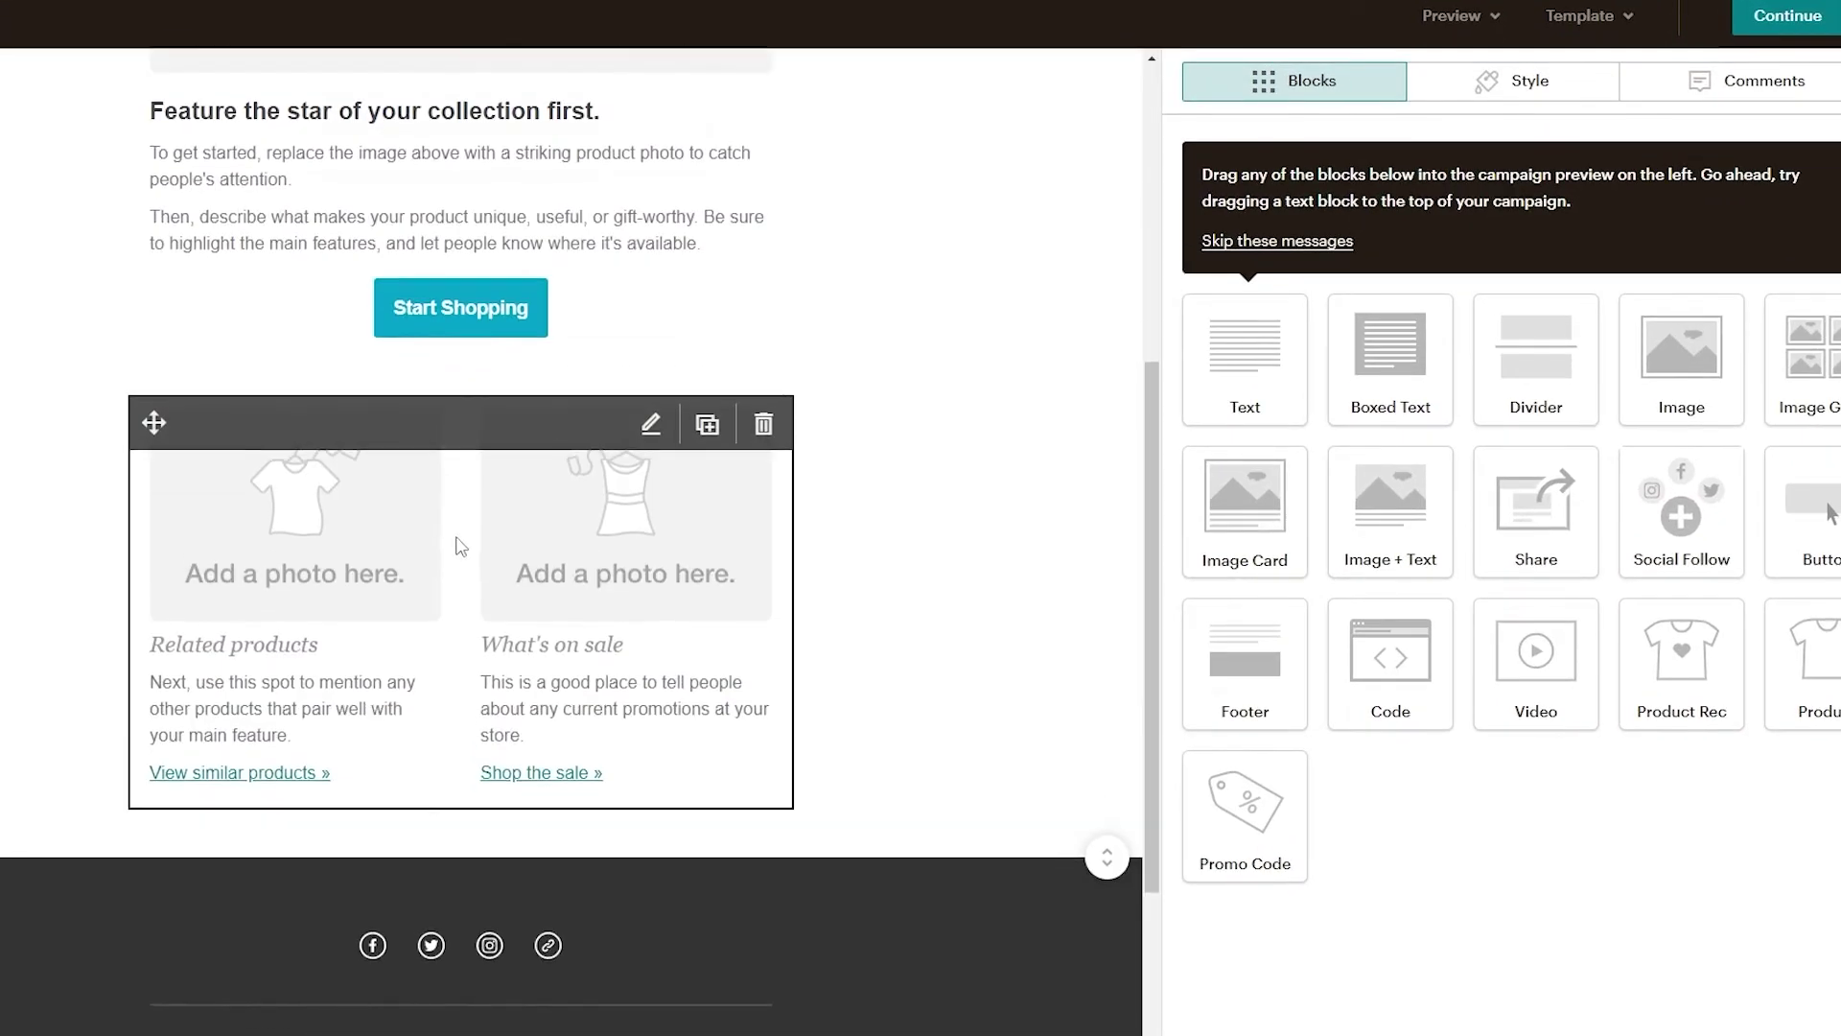
scroll(470, 403, up, 6)
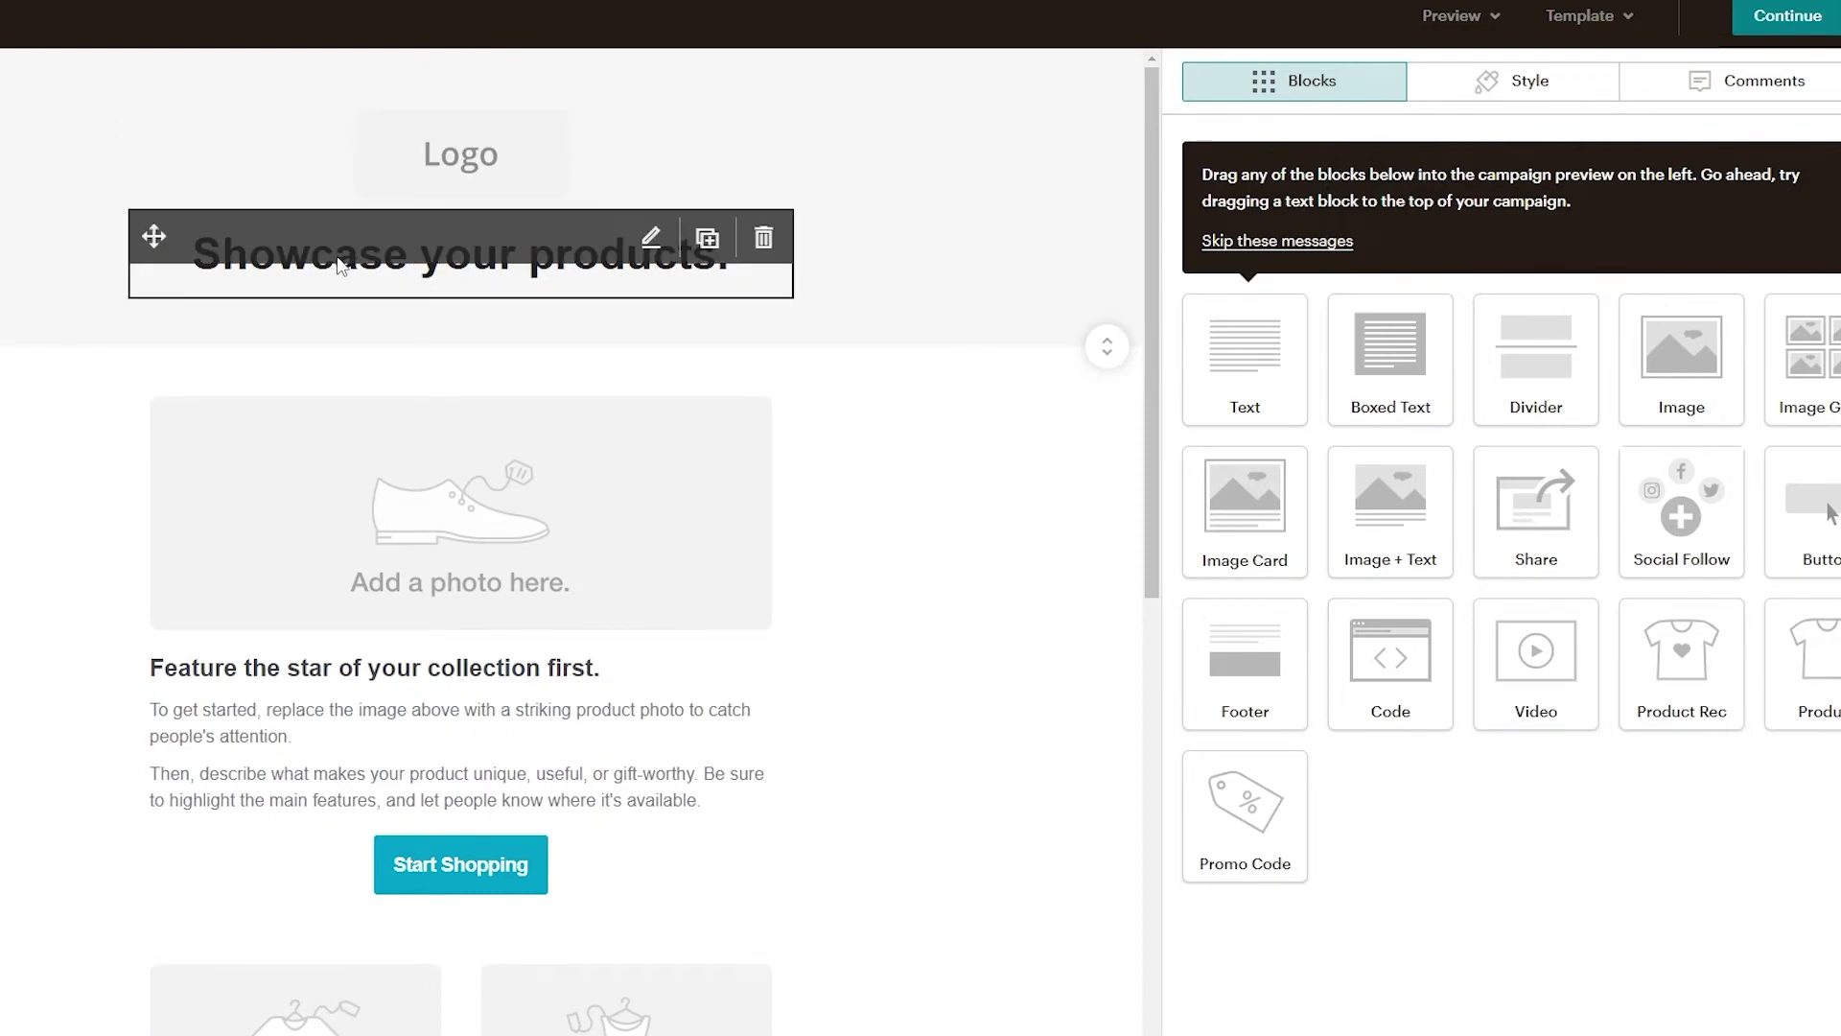
scroll(337, 266, down, 3)
scroll(470, 298, down, 5)
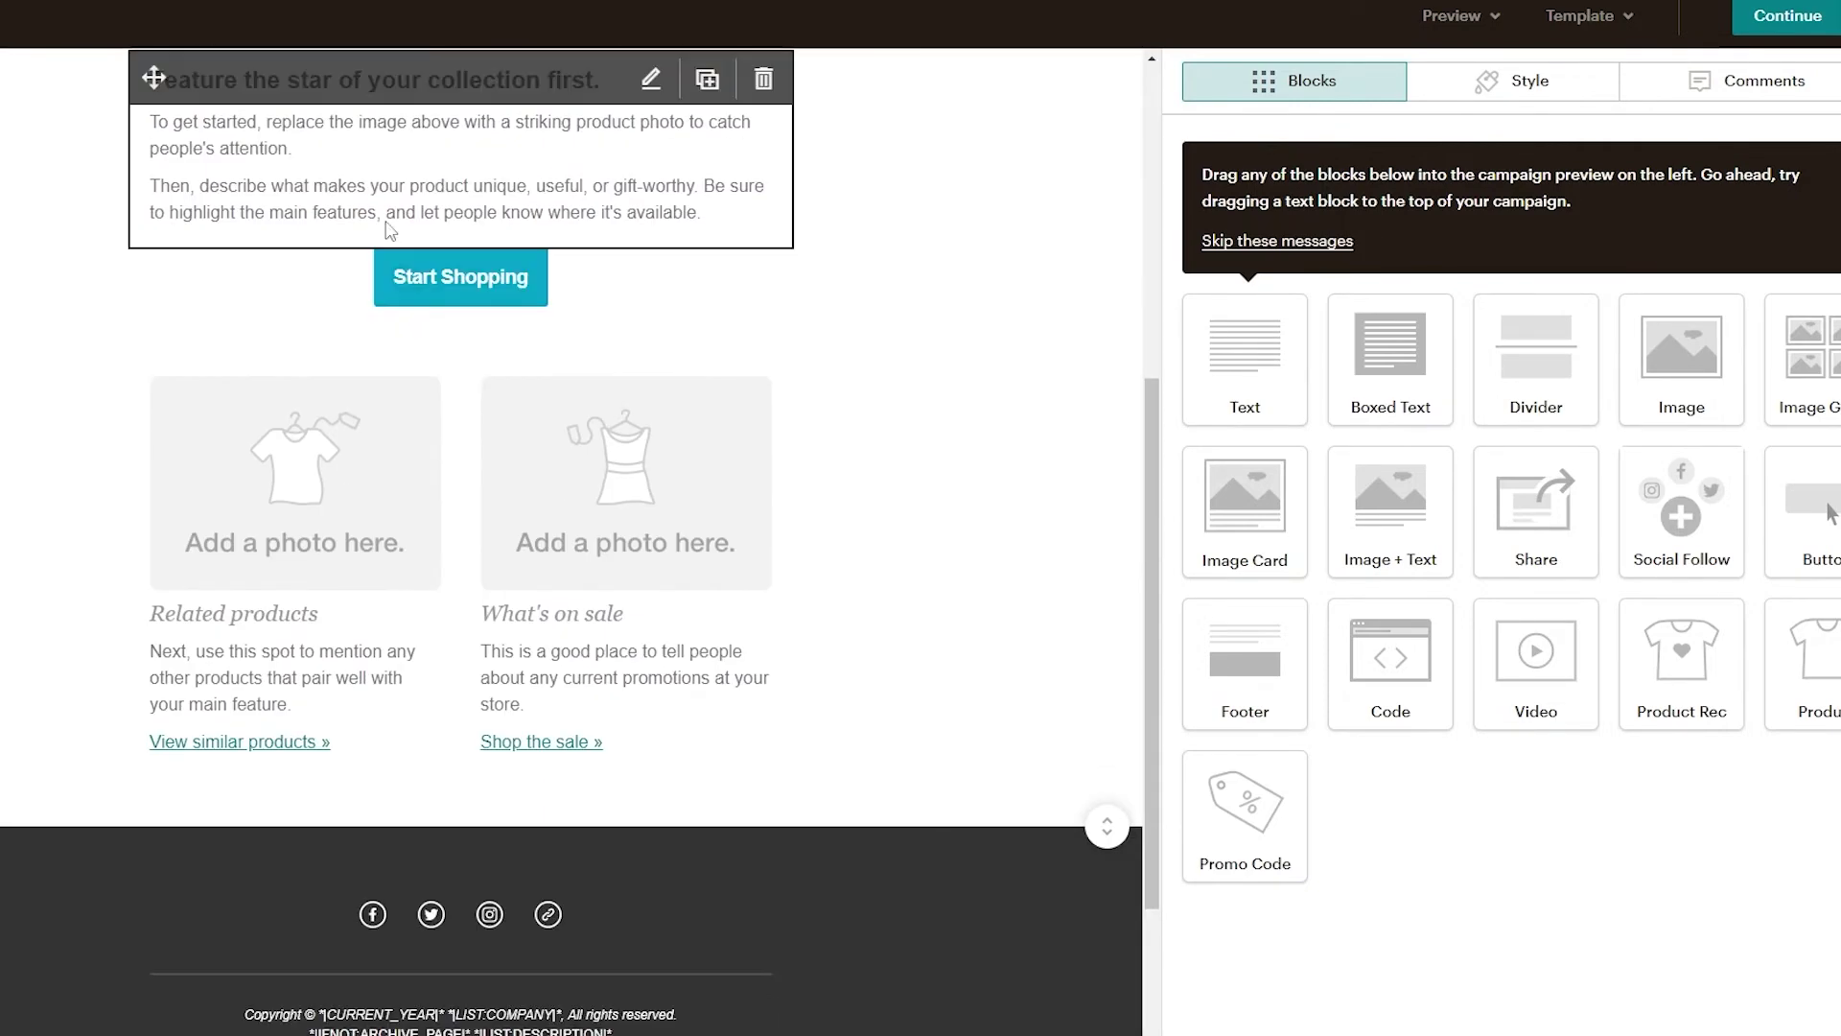
scroll(498, 365, up, 5)
scroll(433, 456, down, 3)
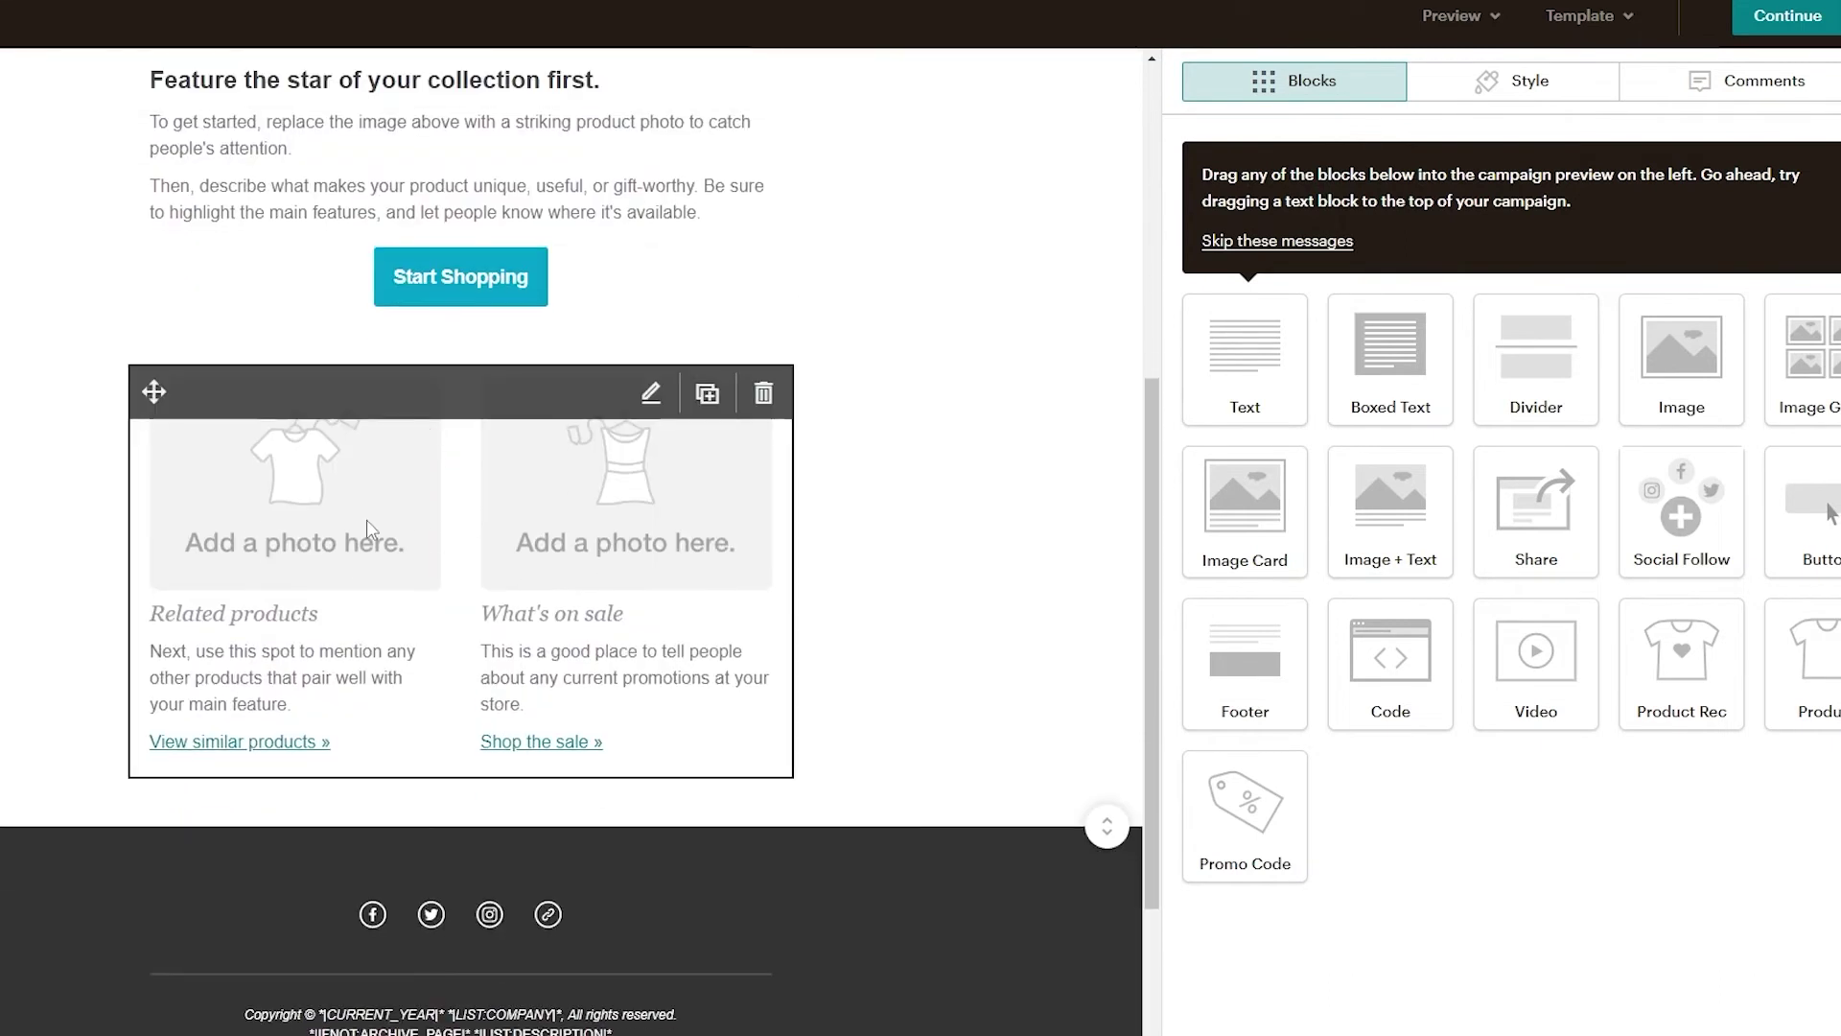
scroll(526, 569, up, 6)
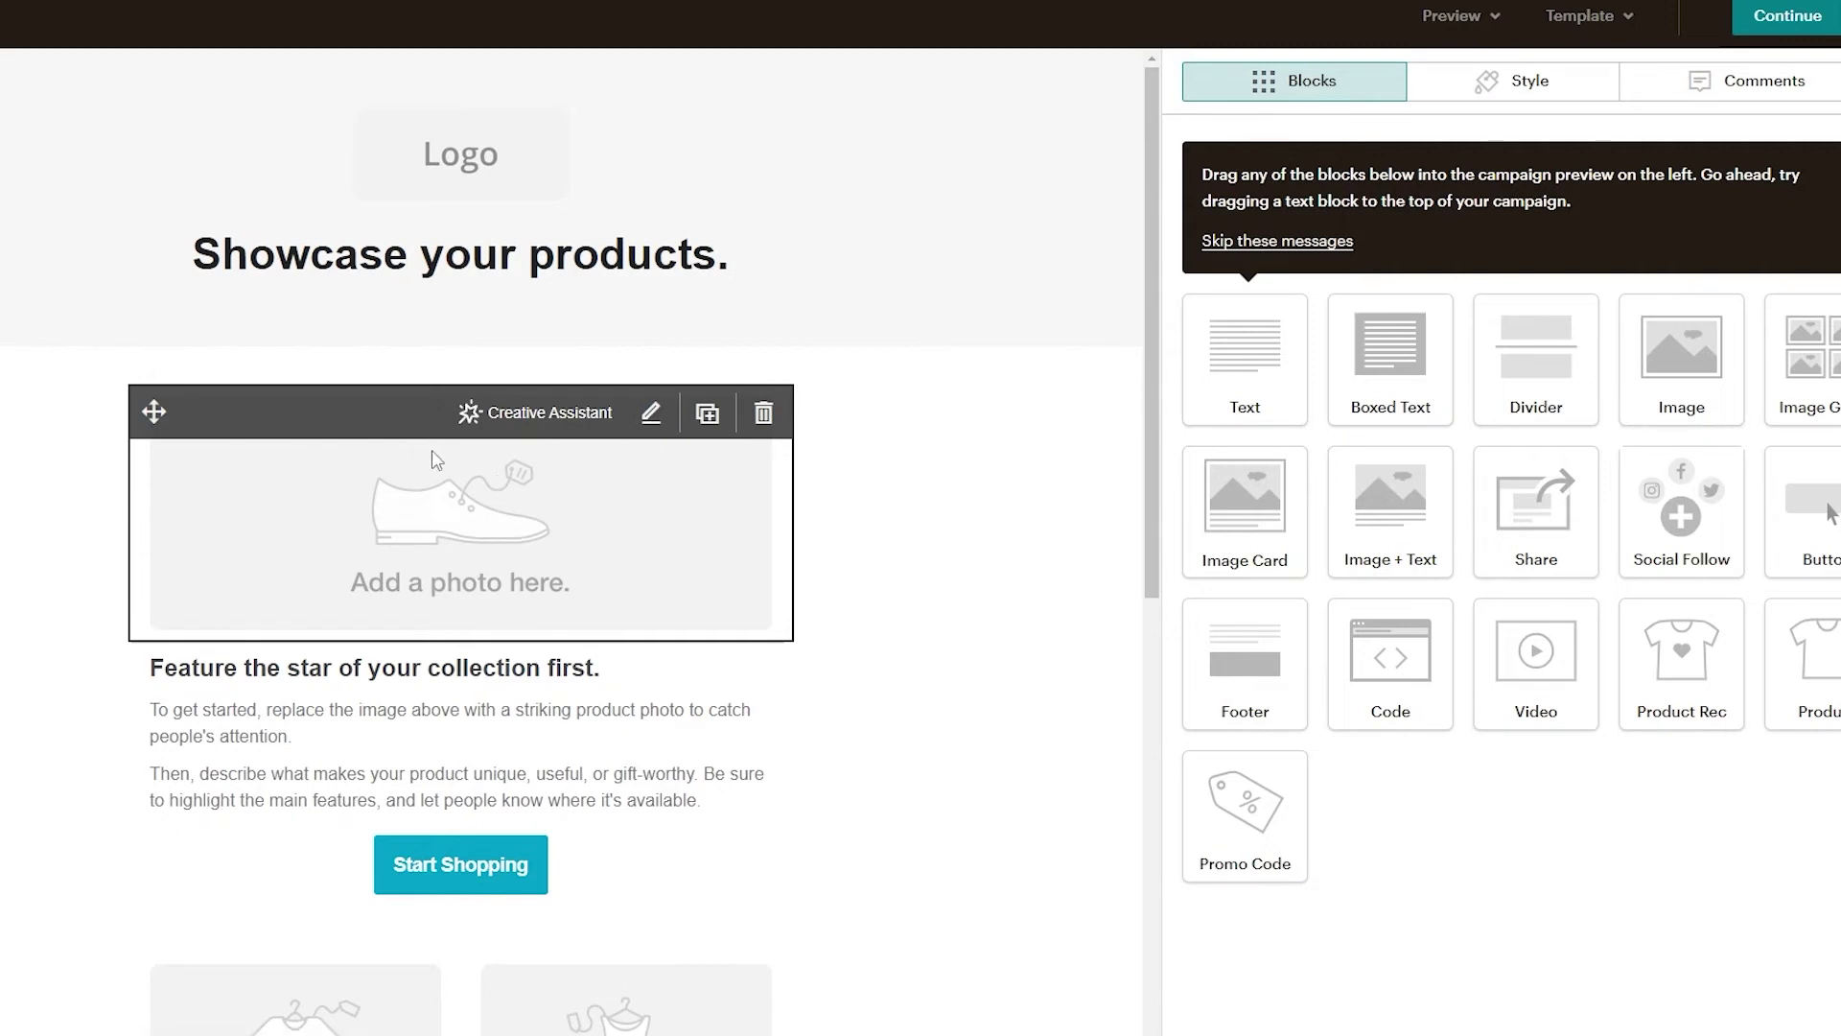
Step: Replace the shoe placeholder image with an uploaded red sneaker photo
click(654, 415)
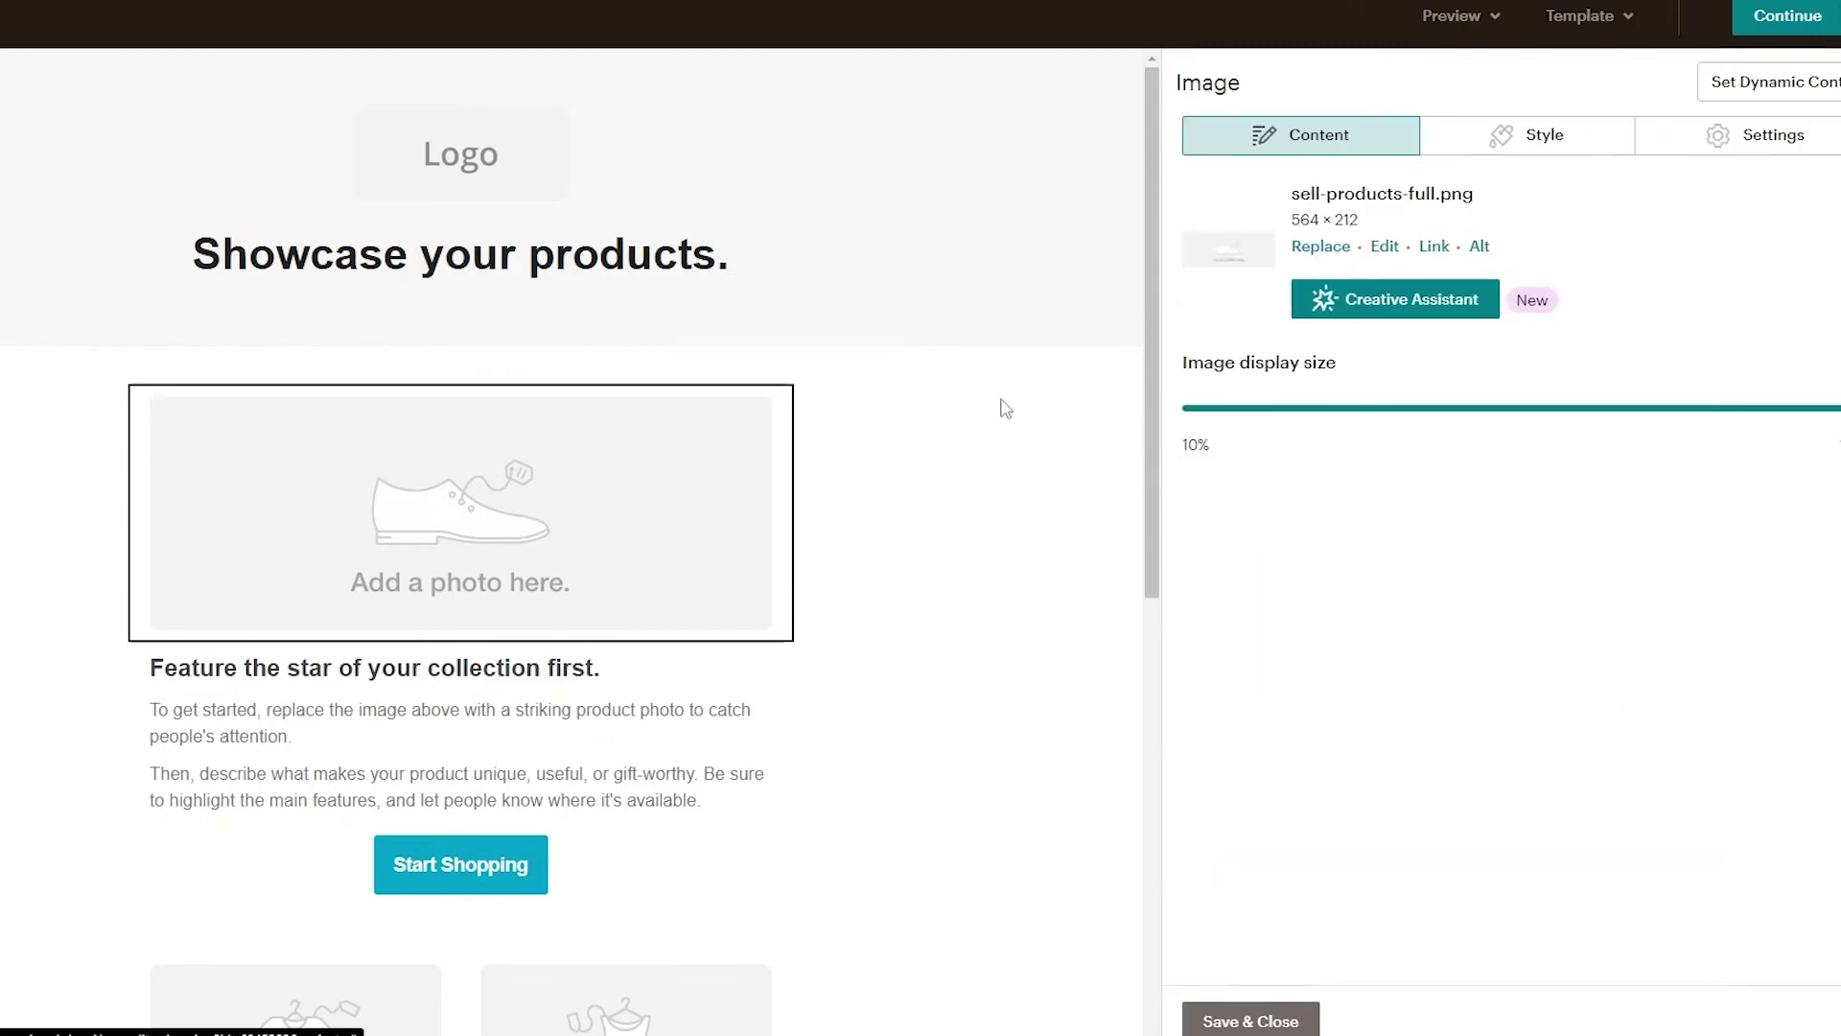
click(1334, 248)
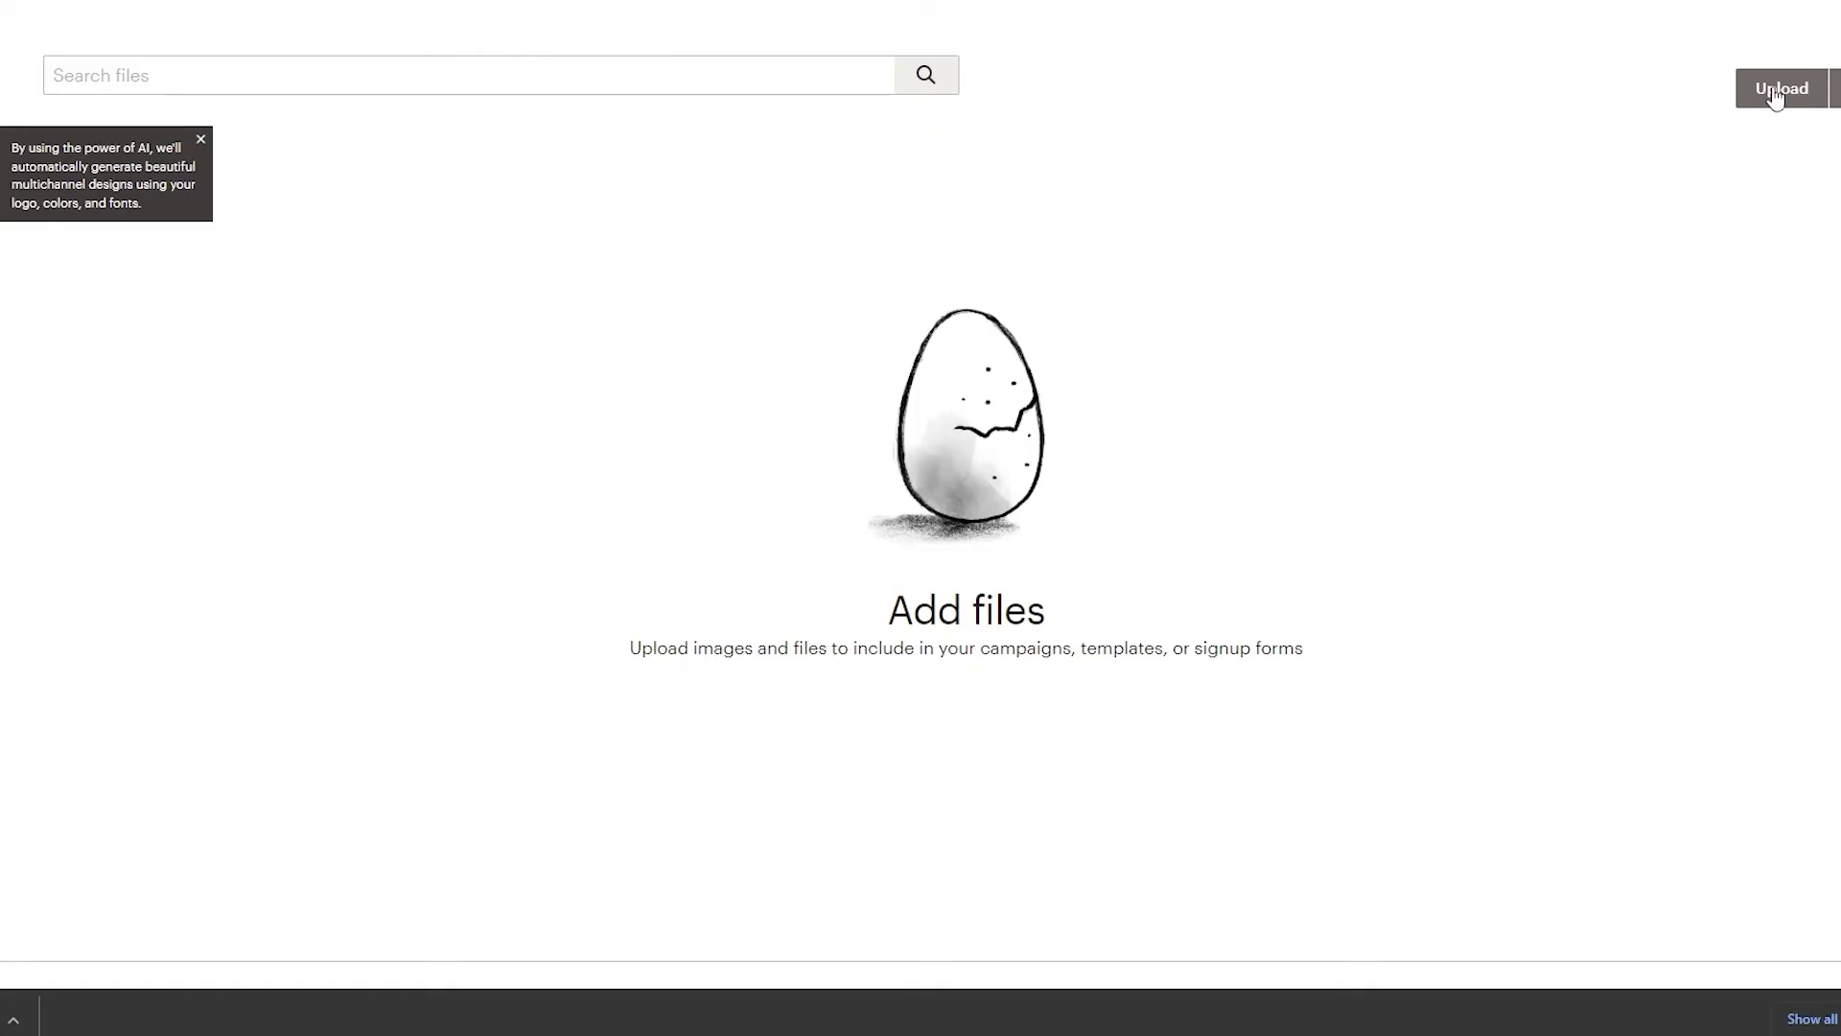
click(1782, 88)
key(Return)
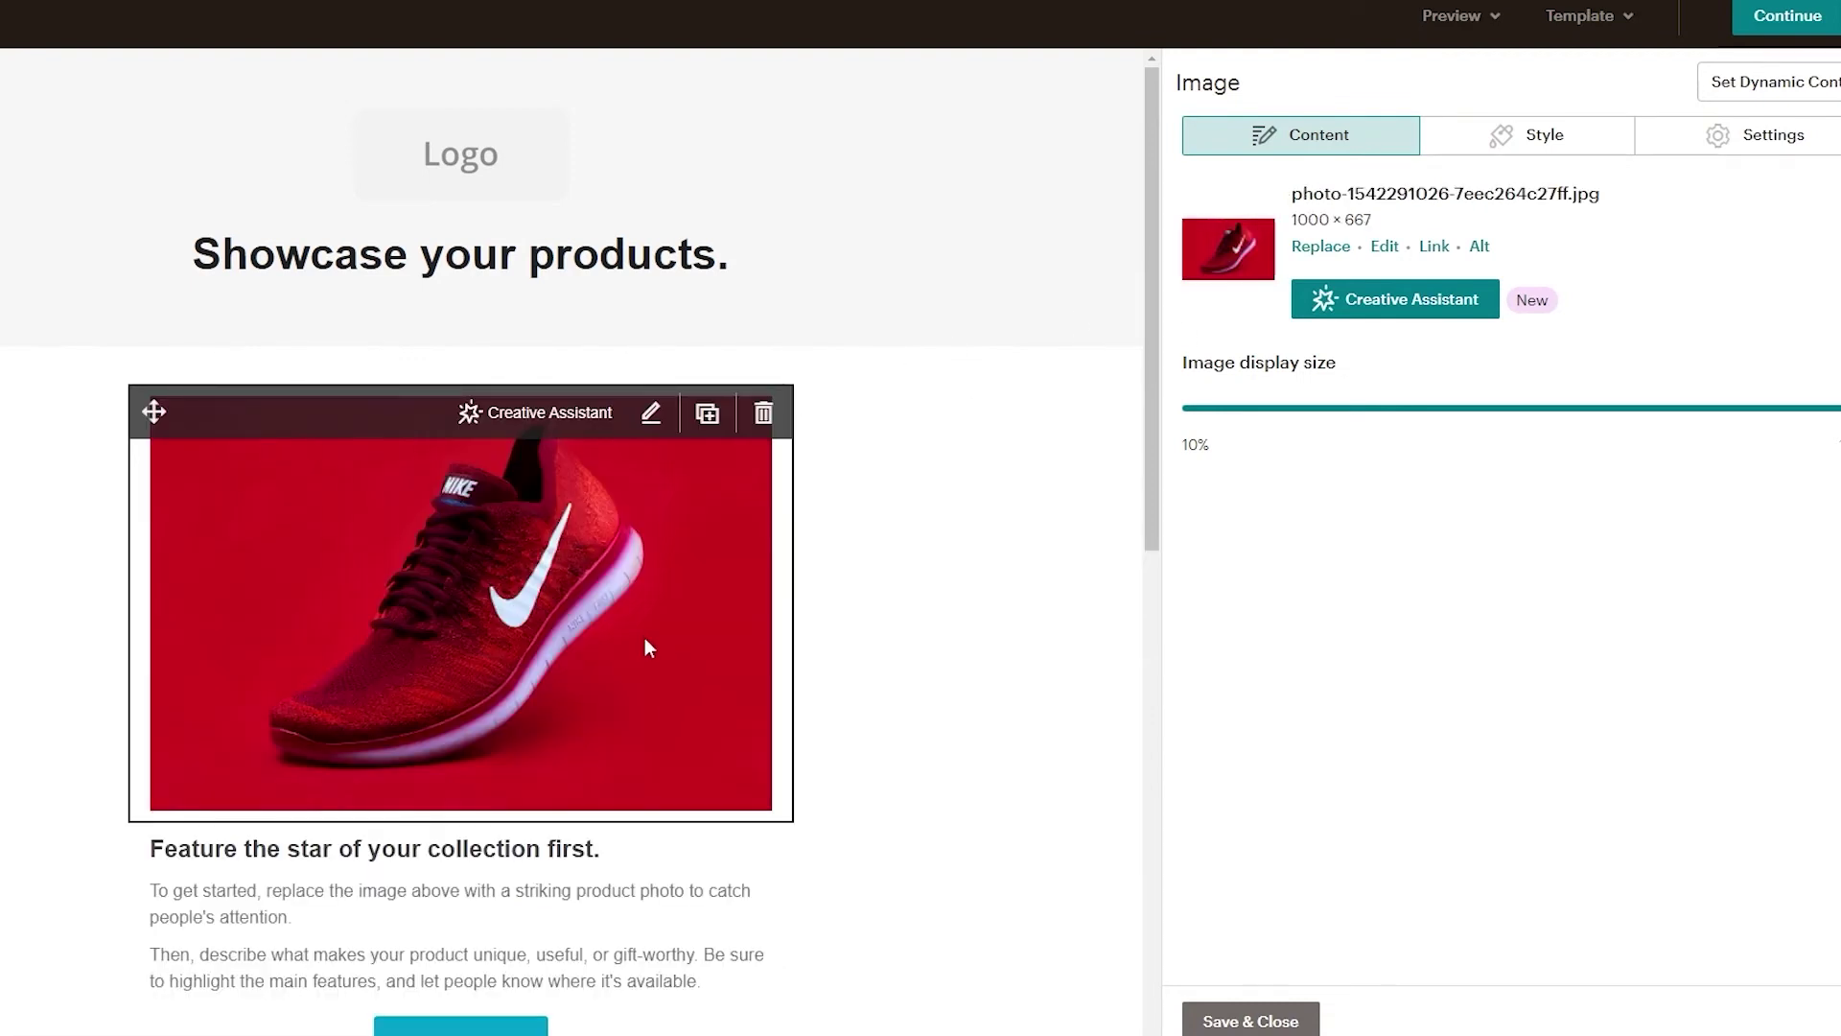
Step: Select the placeholder product description paragraphs, then attempt Save & Close on the email design
scroll(671, 623, down, 3)
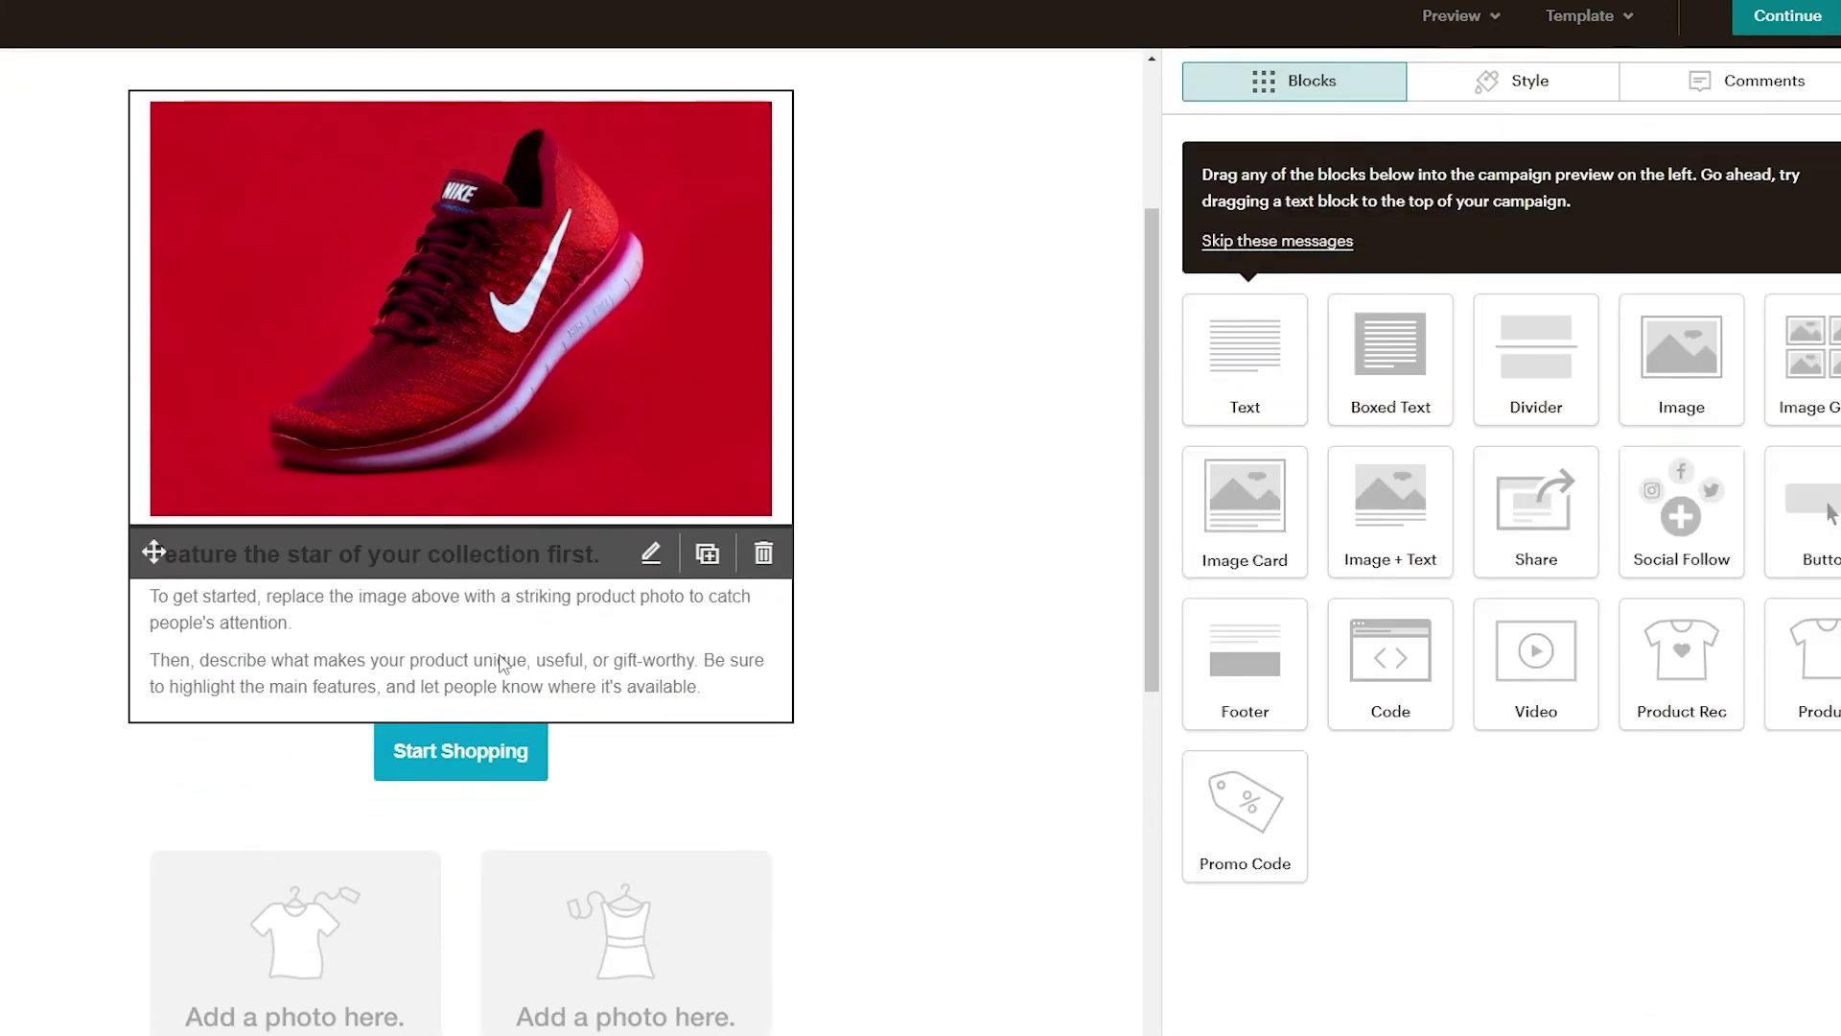
click(652, 557)
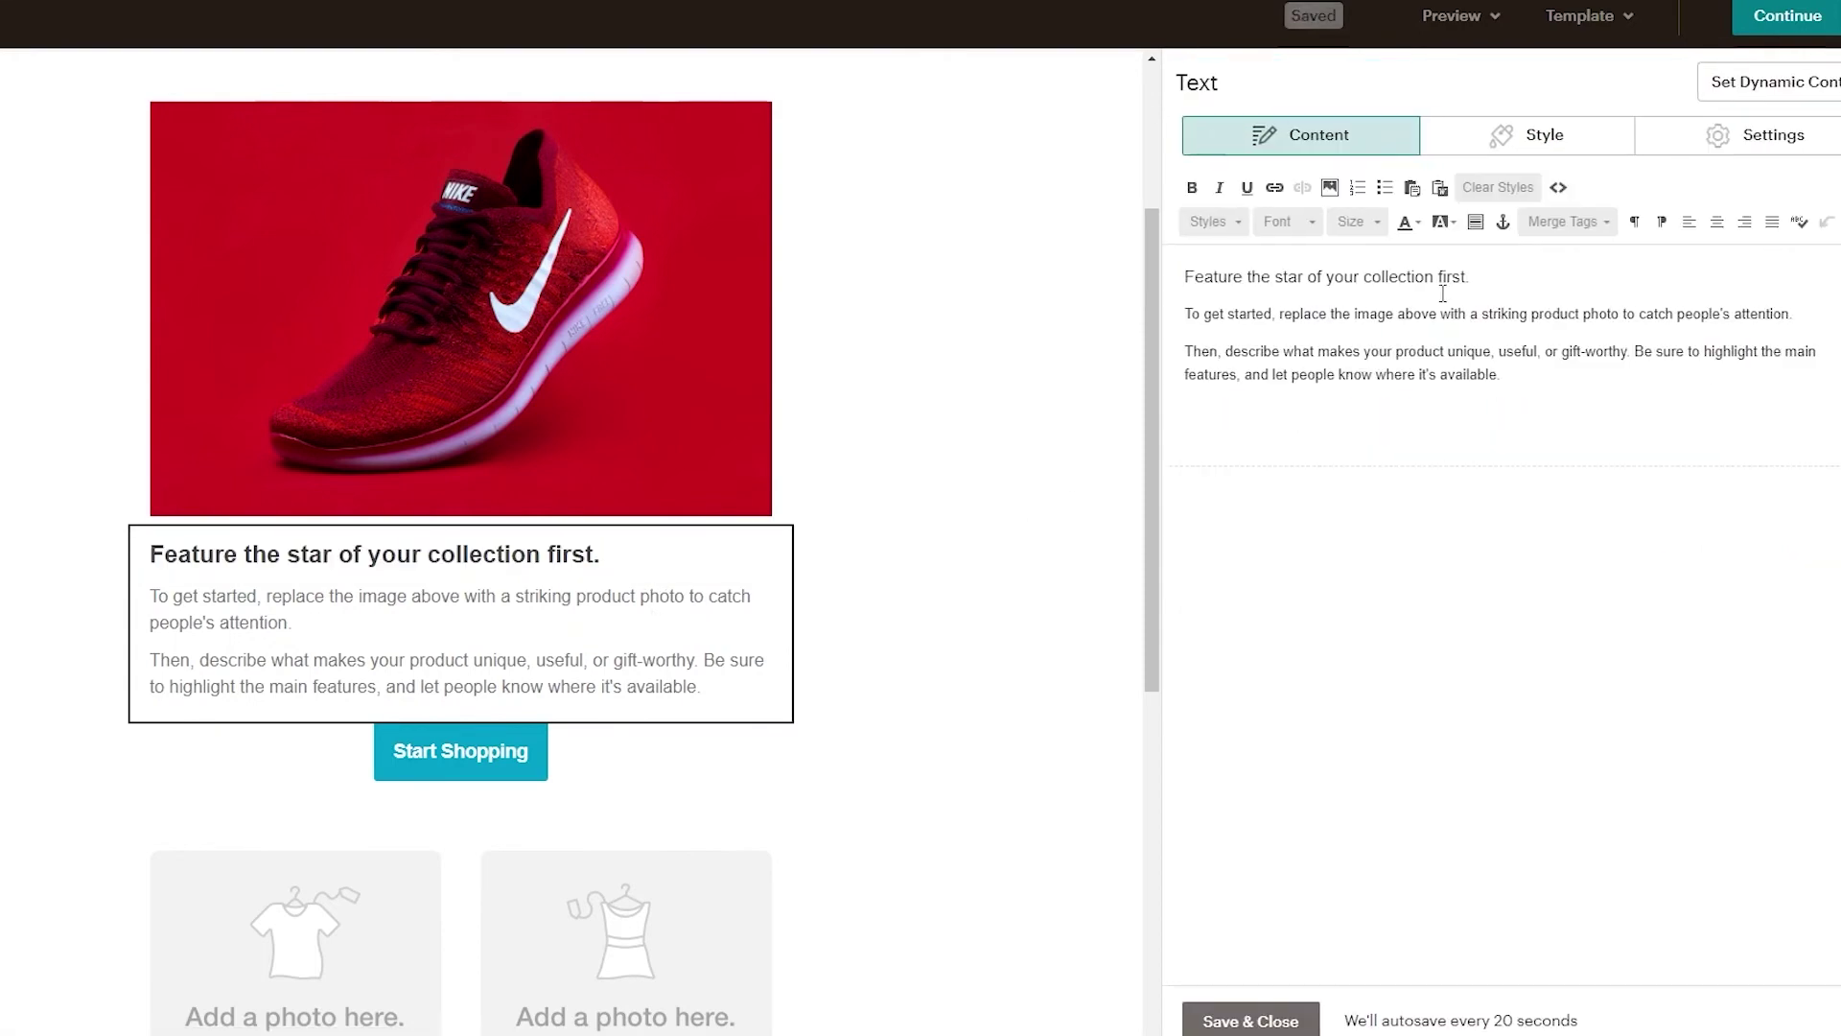
drag(1536, 389, 1185, 311)
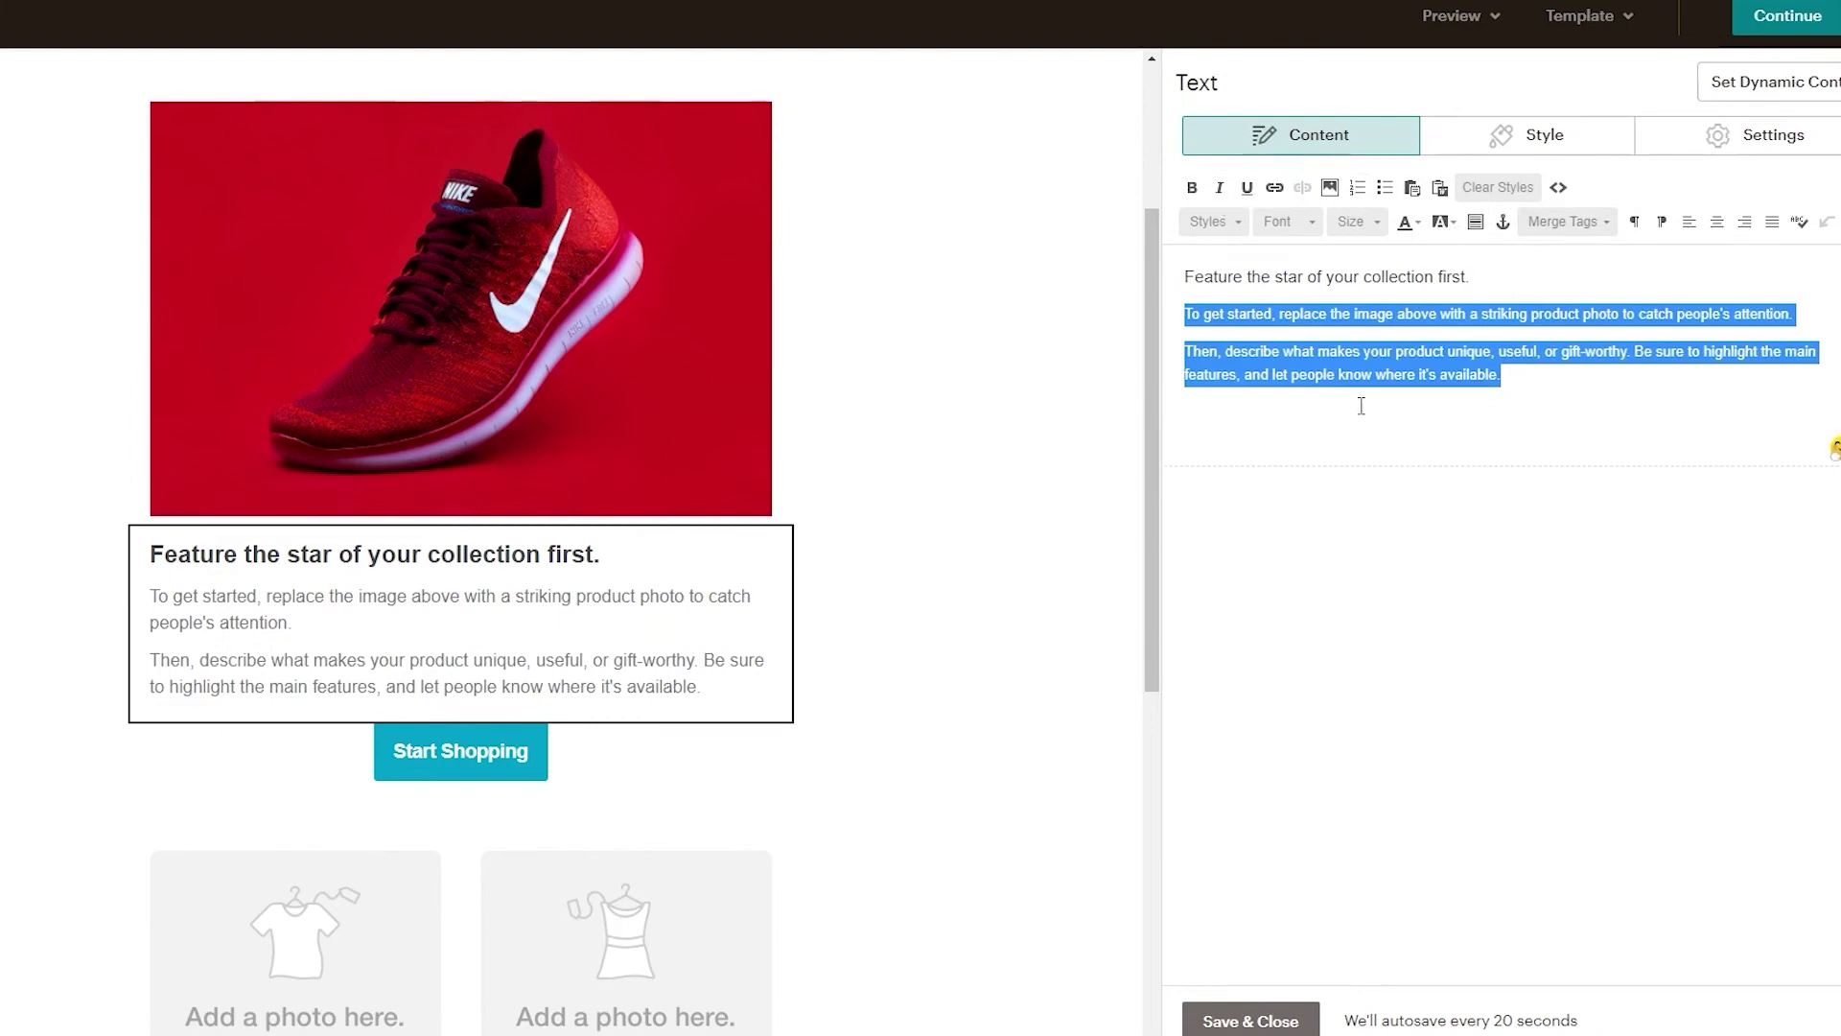
click(939, 679)
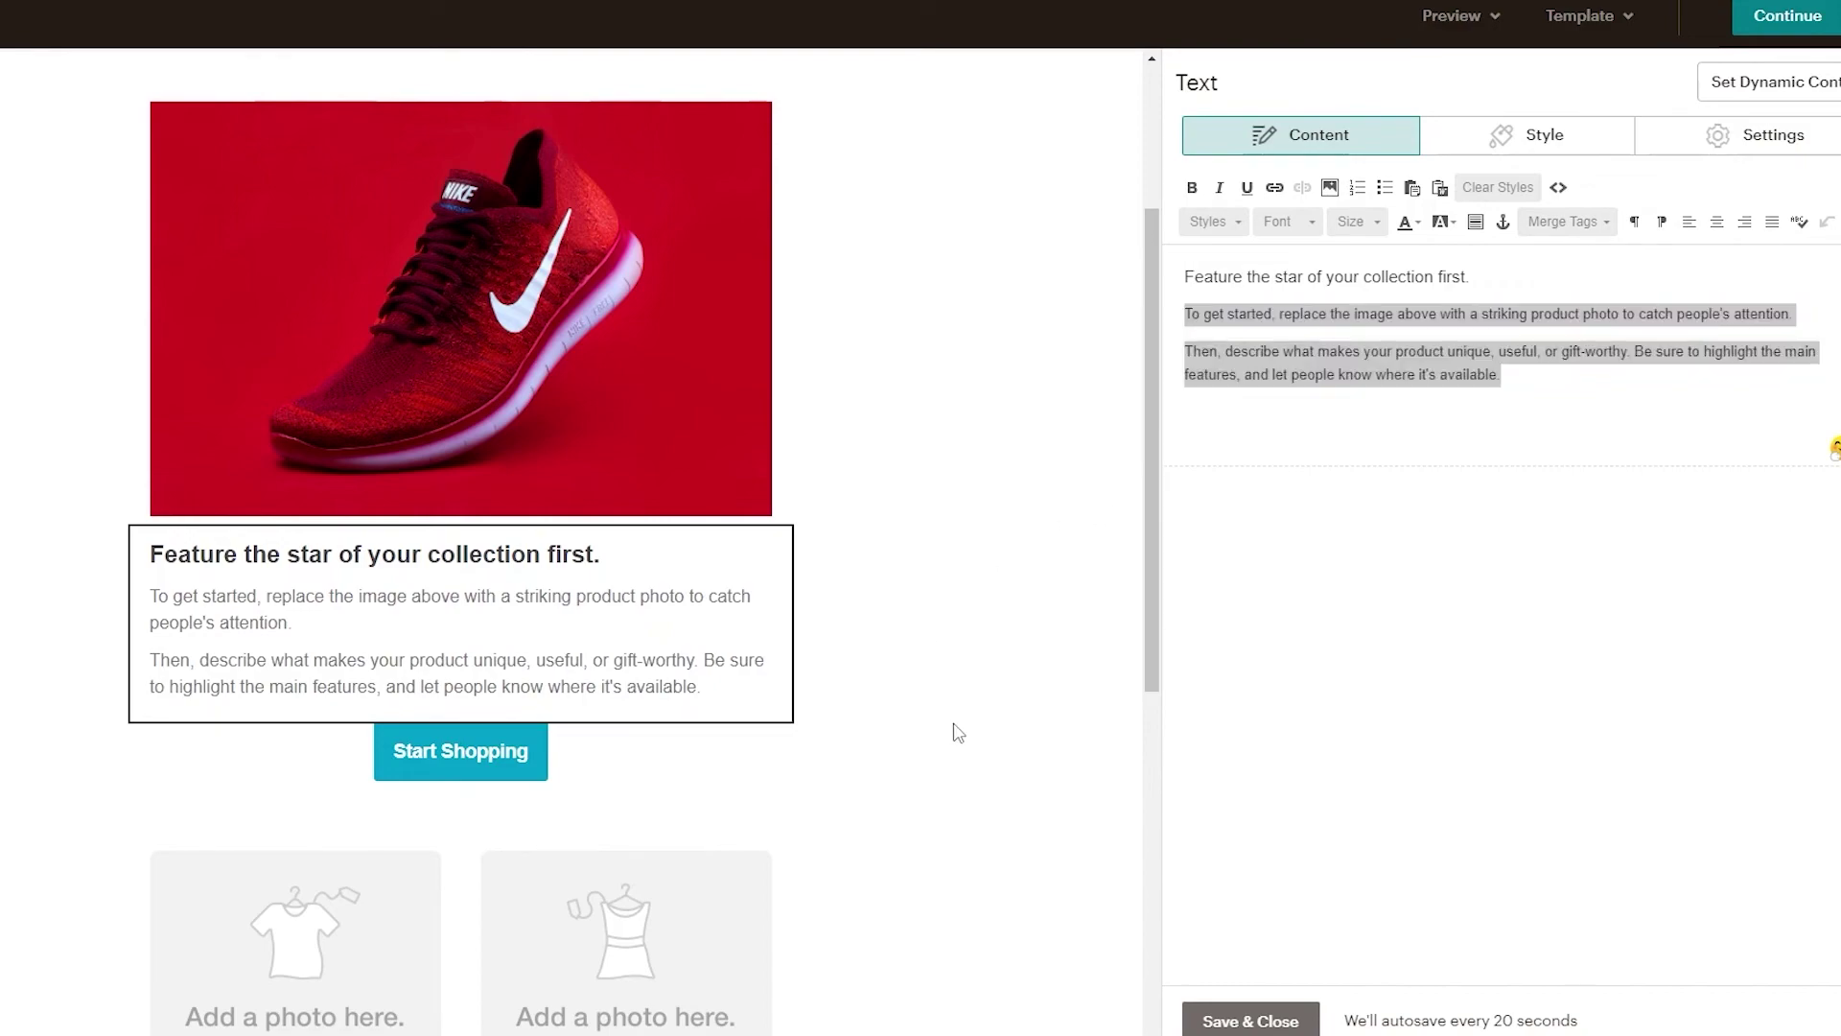
scroll(959, 736, up, 3)
scroll(959, 729, down, 10)
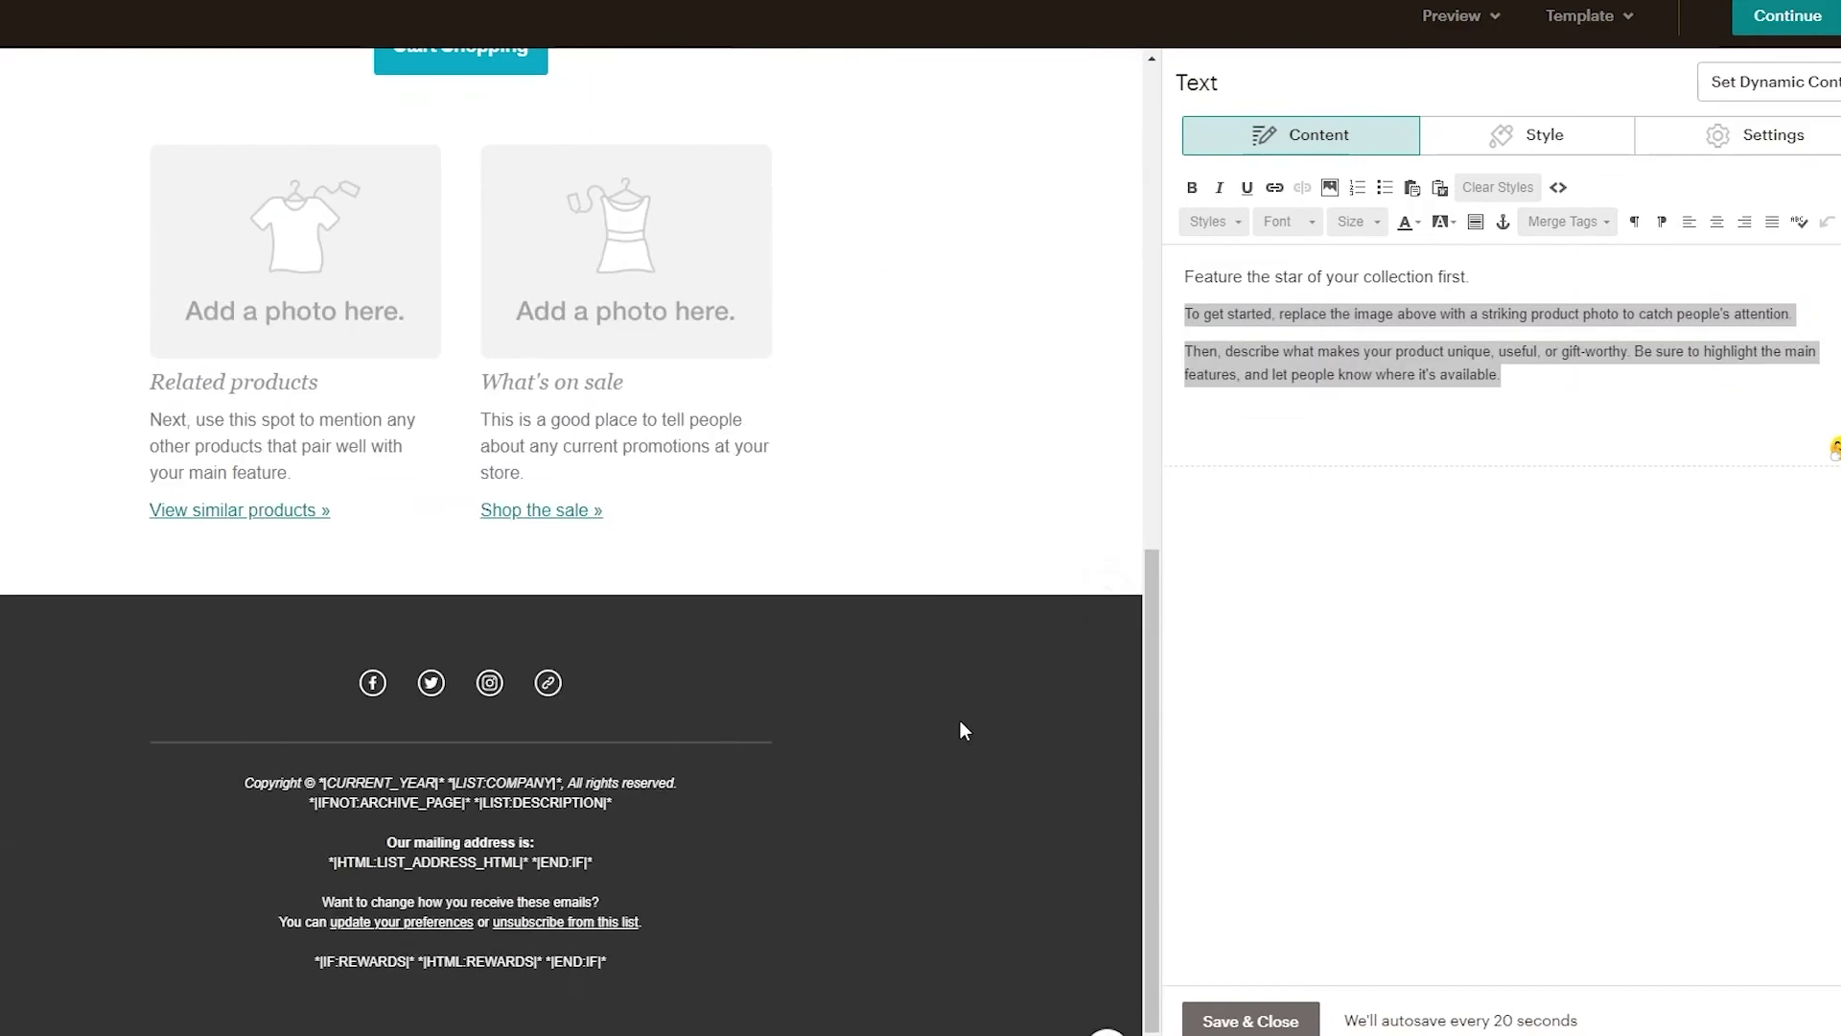
scroll(959, 724, up, 10)
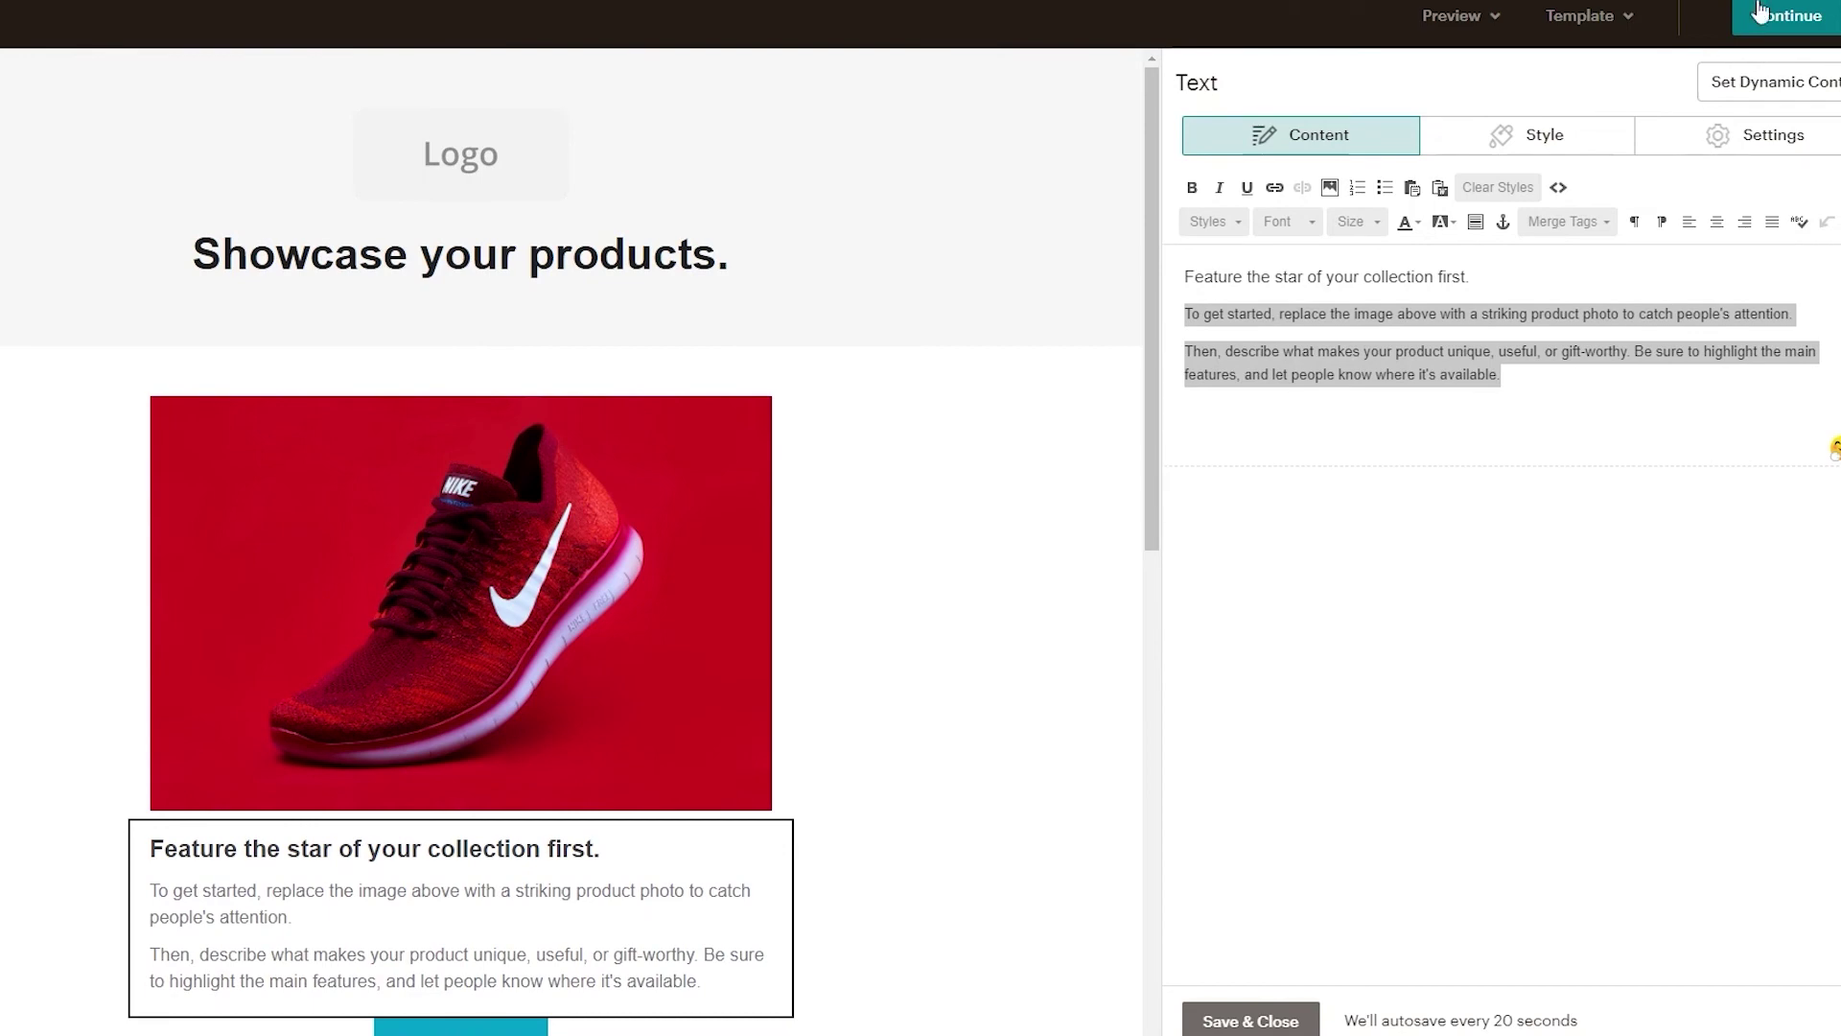
click(1222, 1024)
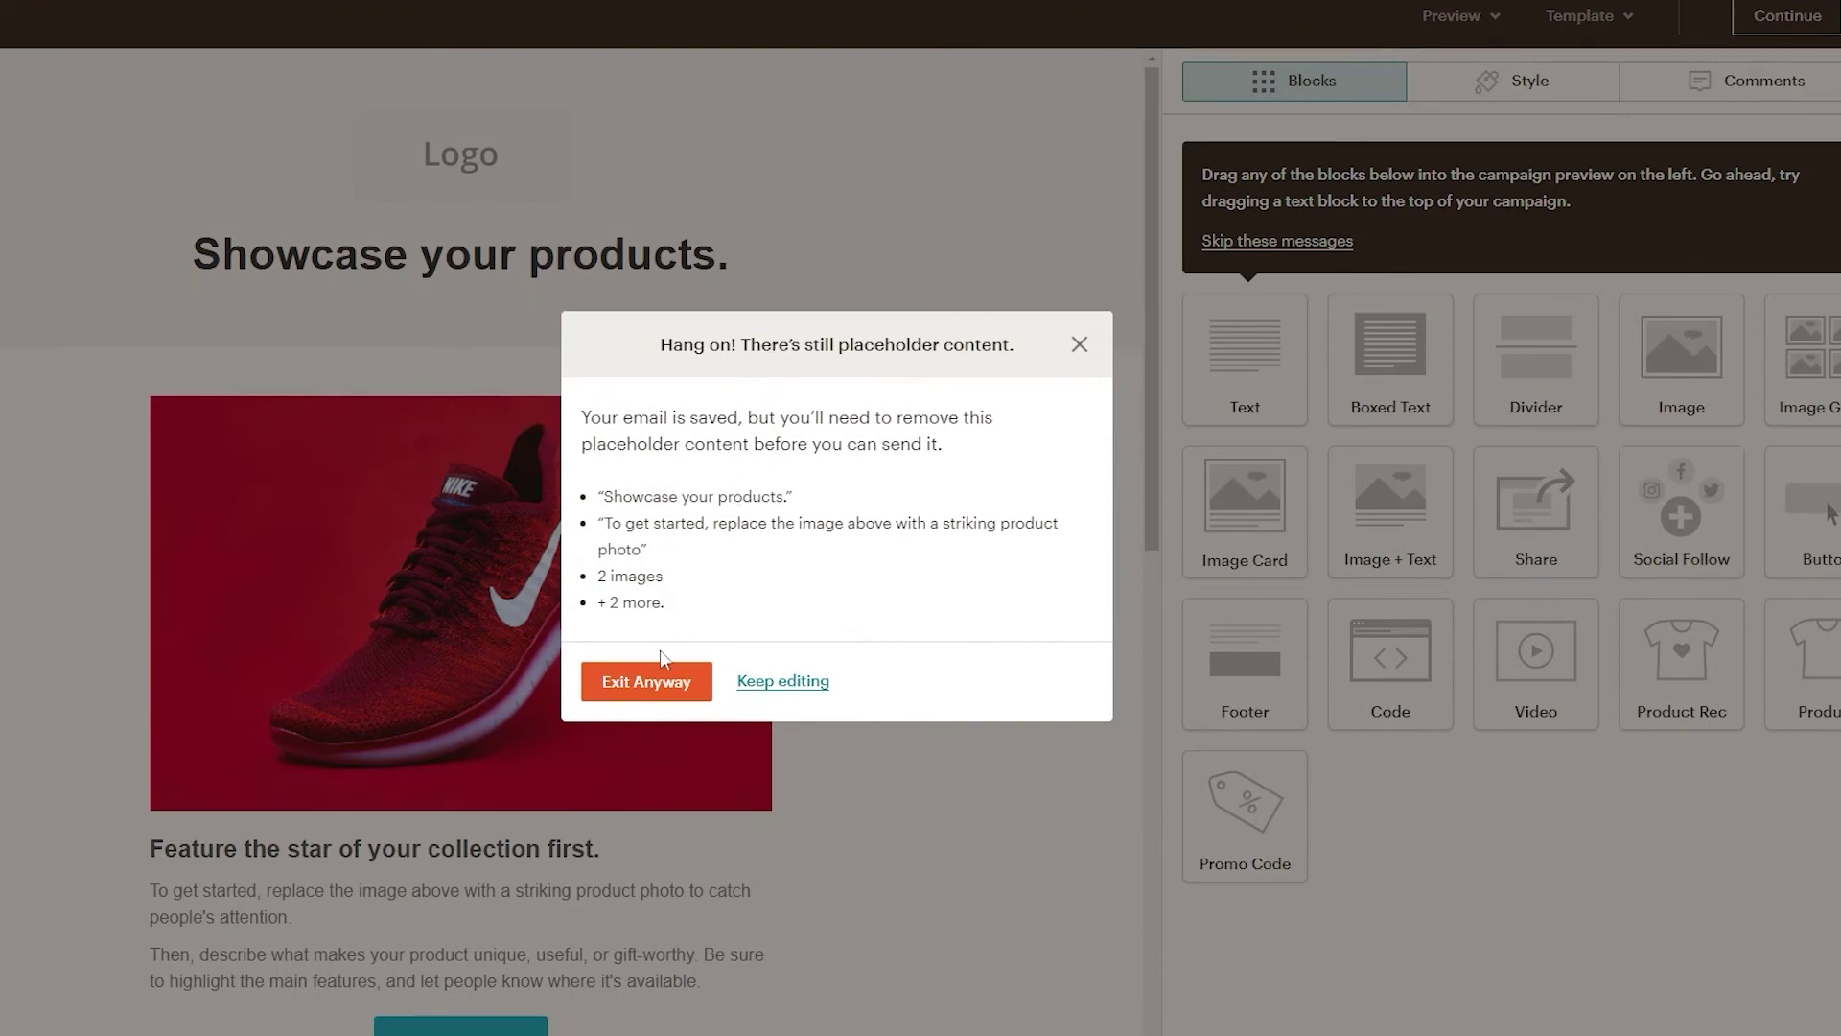
Step: Choose Keep editing to stay in the designer and review the email layout
click(770, 682)
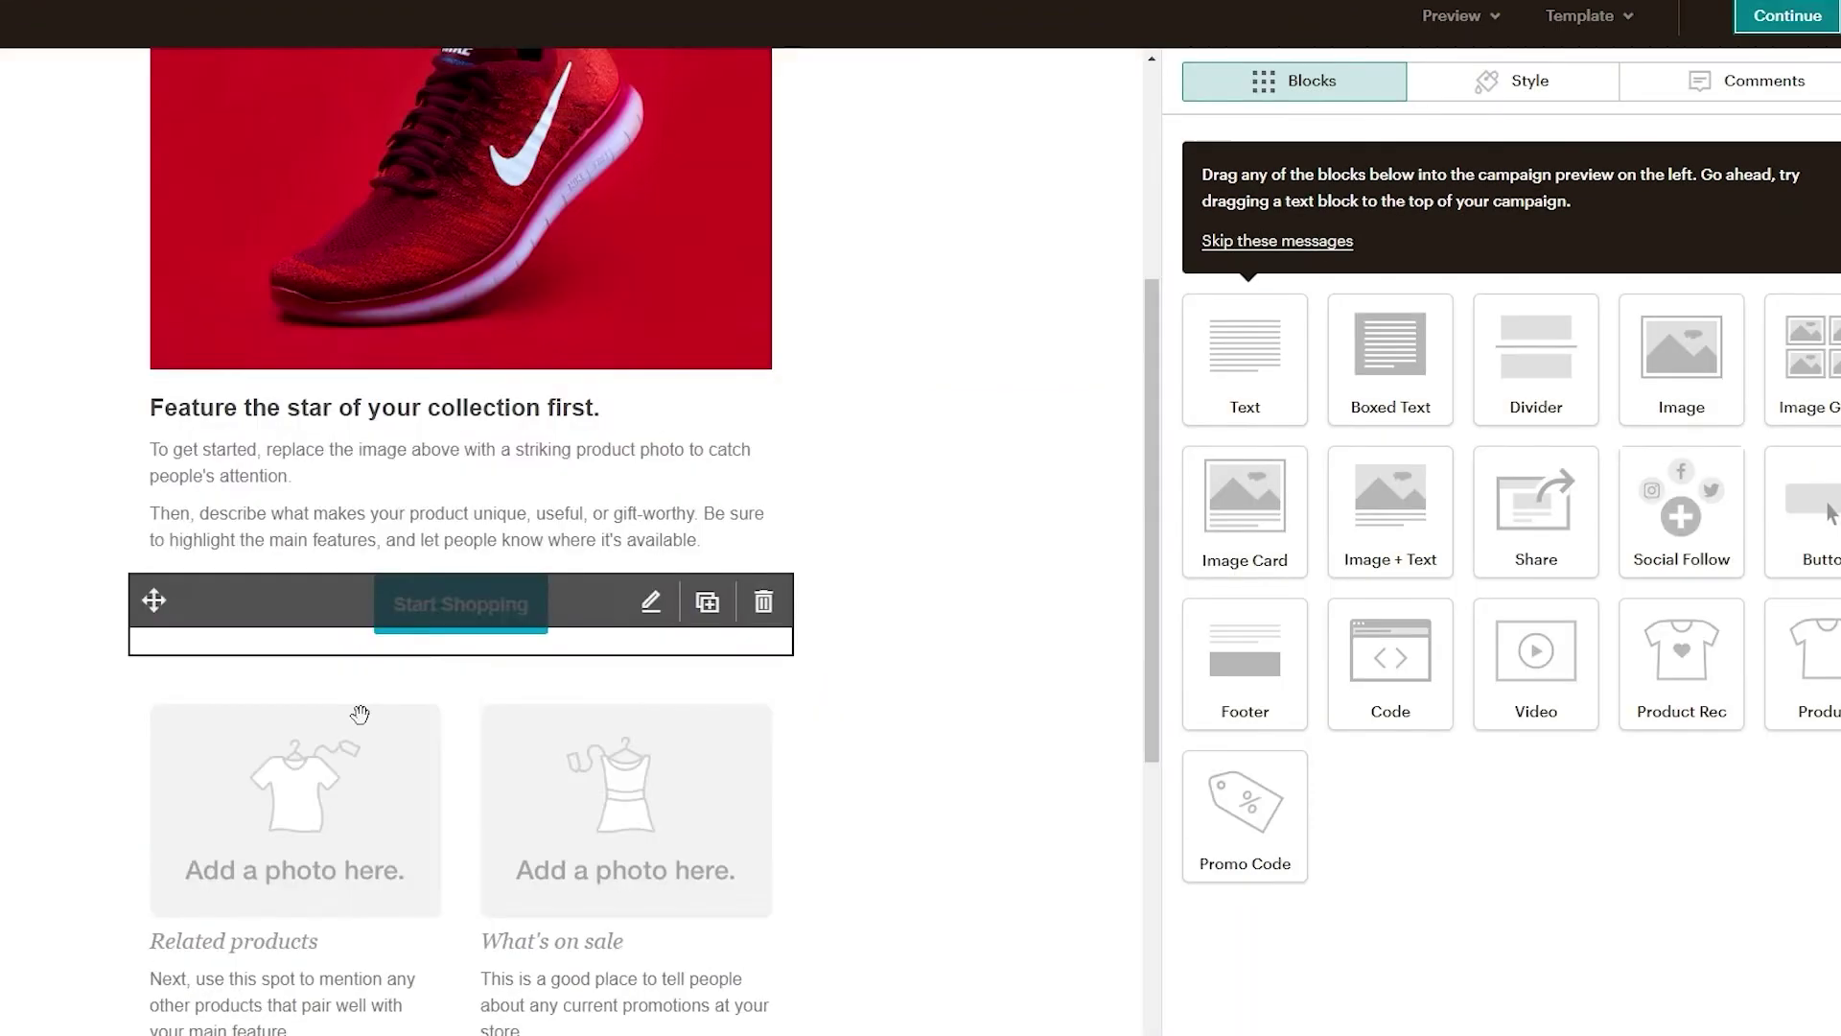
scroll(359, 715, down, 5)
scroll(371, 575, up, 10)
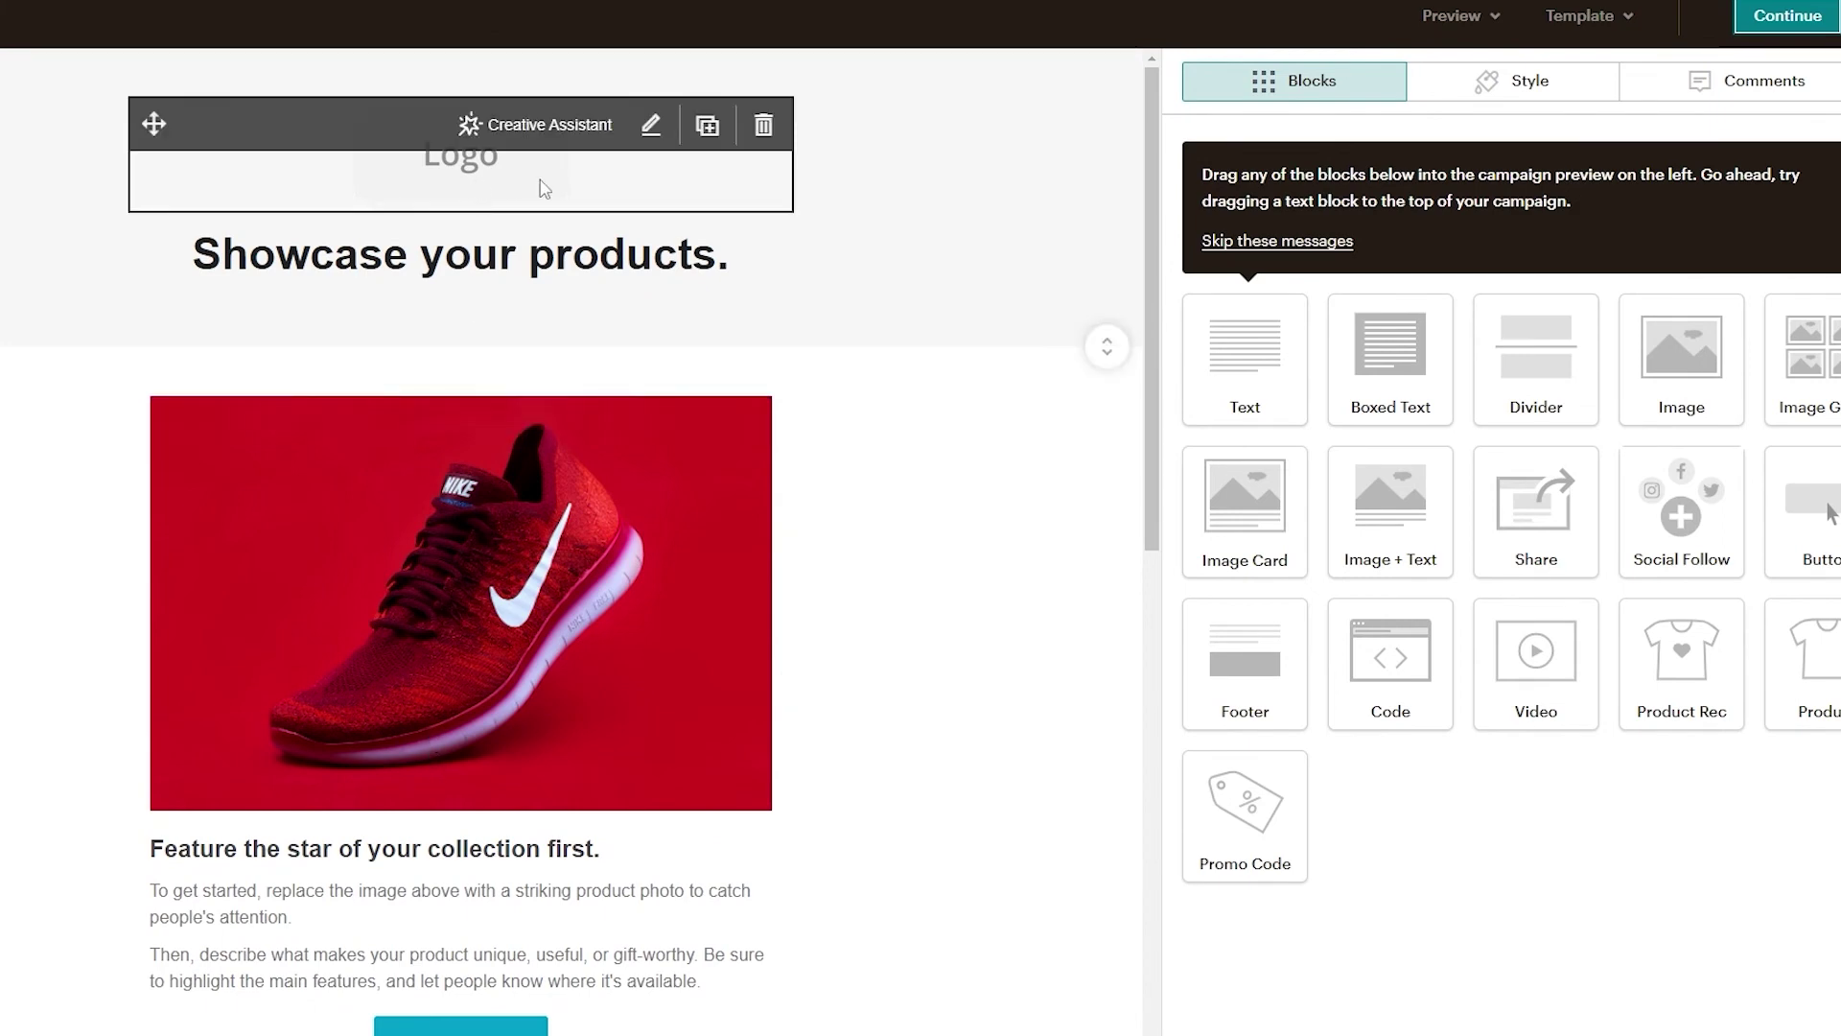
scroll(492, 291, down, 6)
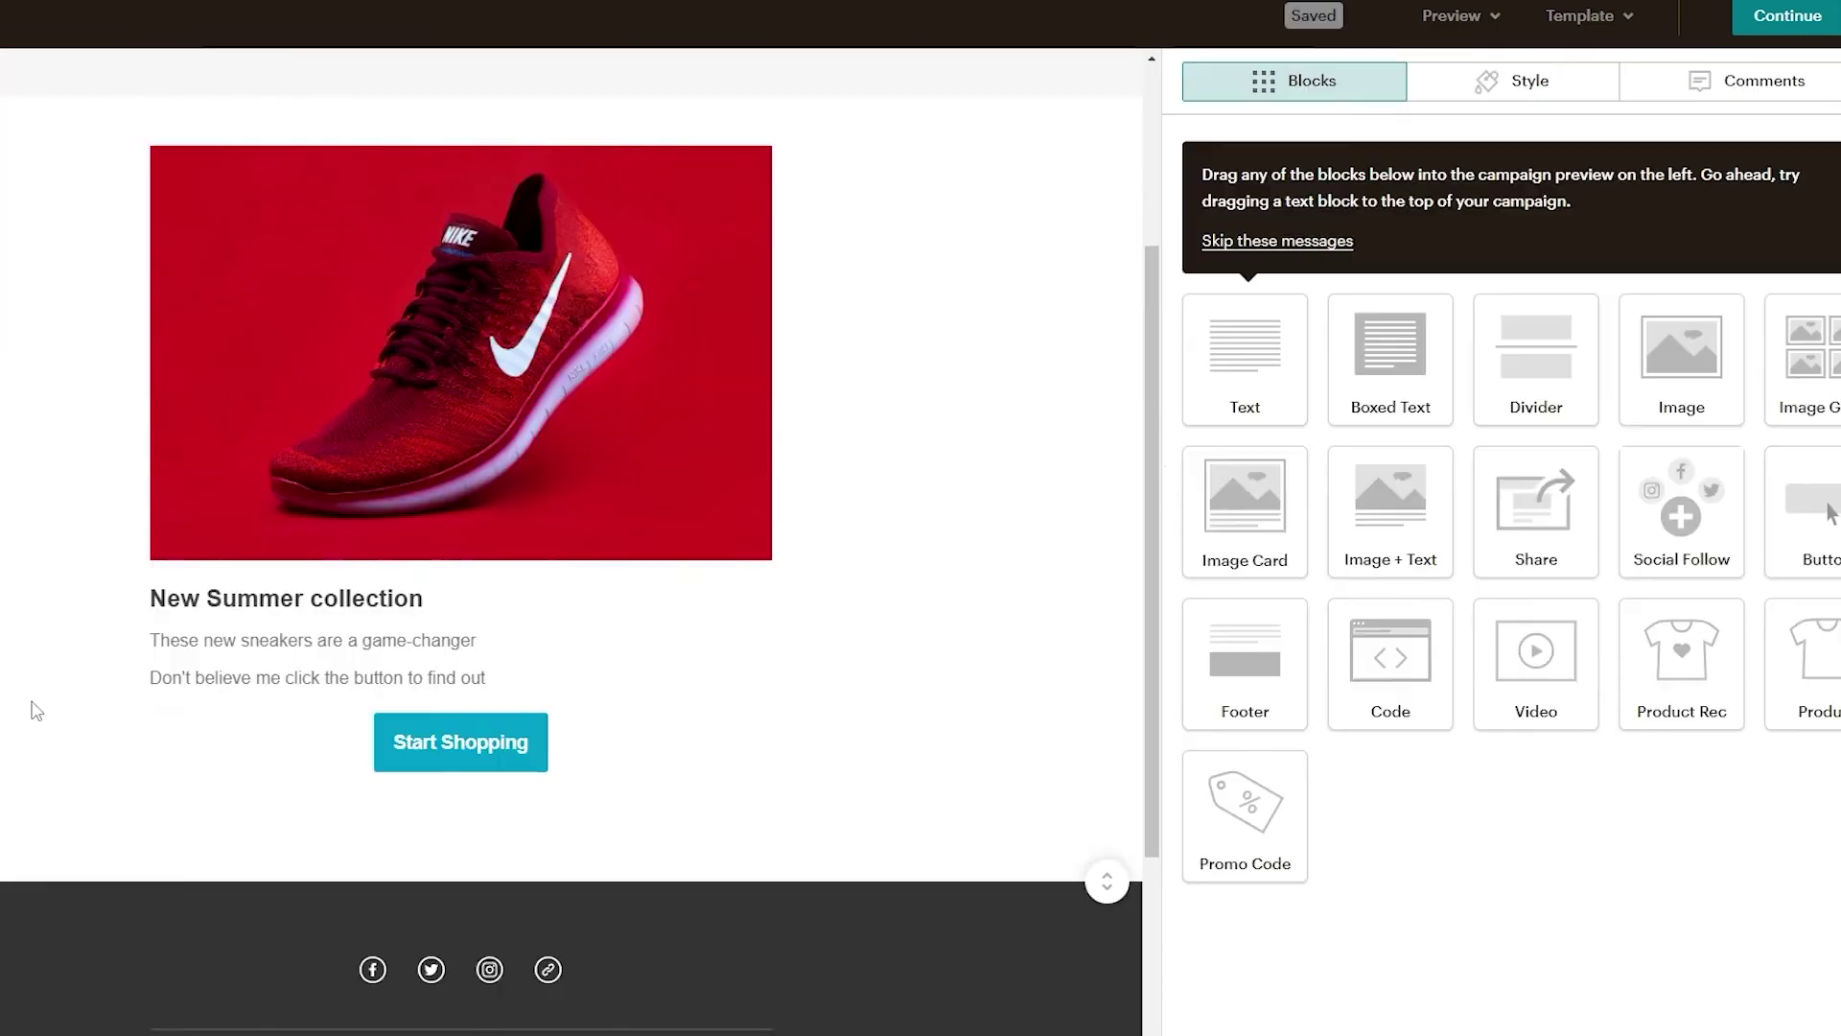
scroll(475, 573, up, 3)
scroll(499, 303, down, 5)
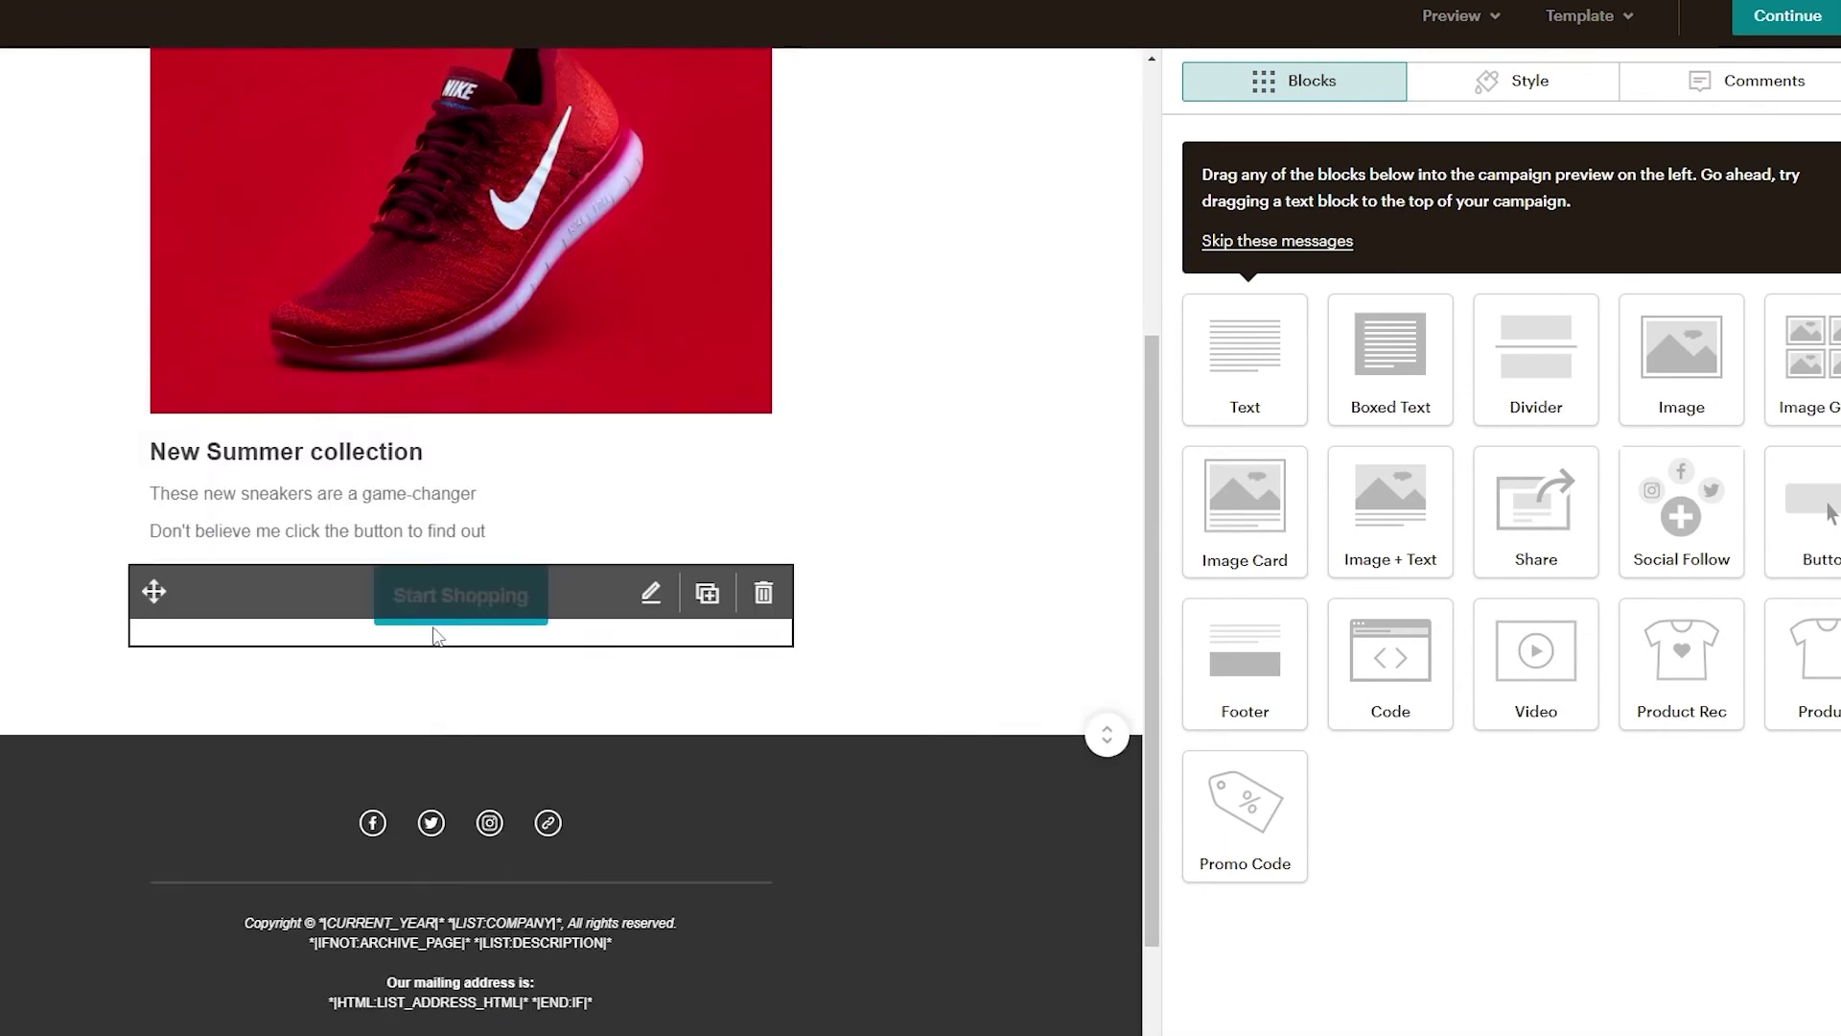
scroll(535, 287, up, 5)
scroll(526, 556, down, 5)
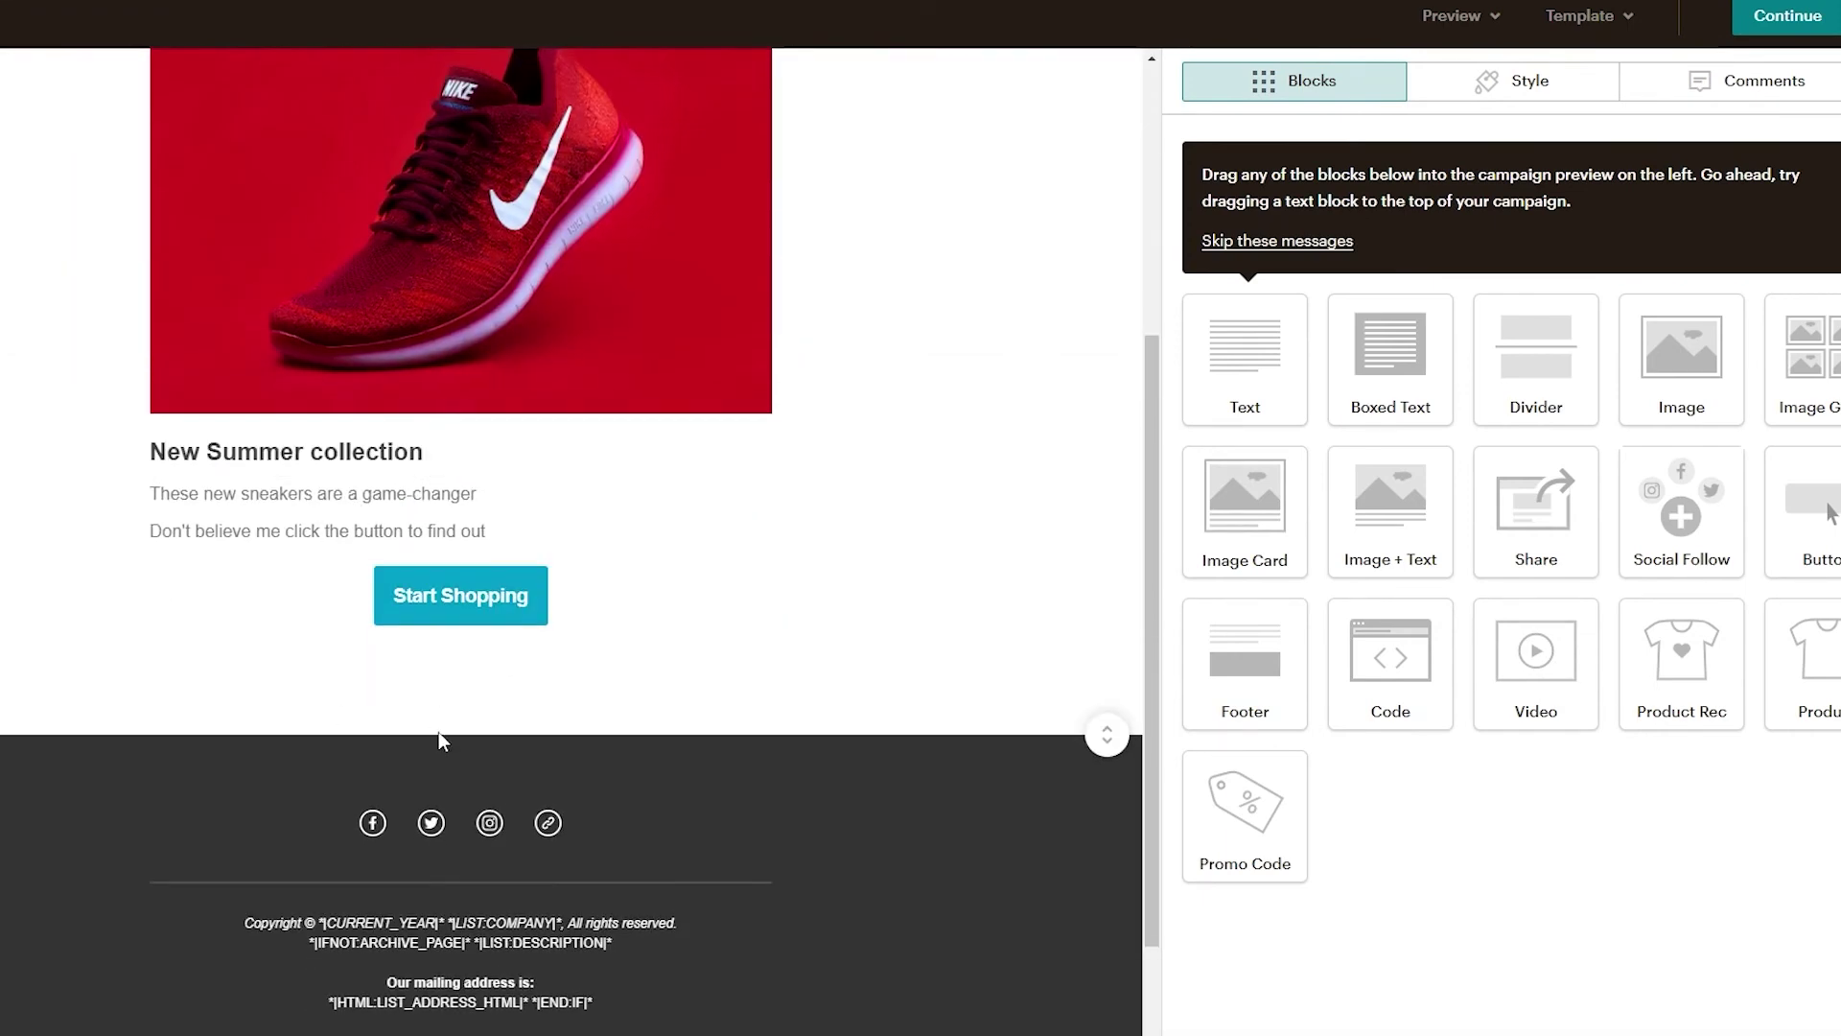
Step: Delete the empty divider block below the Start Shopping button
mouse_move(544, 665)
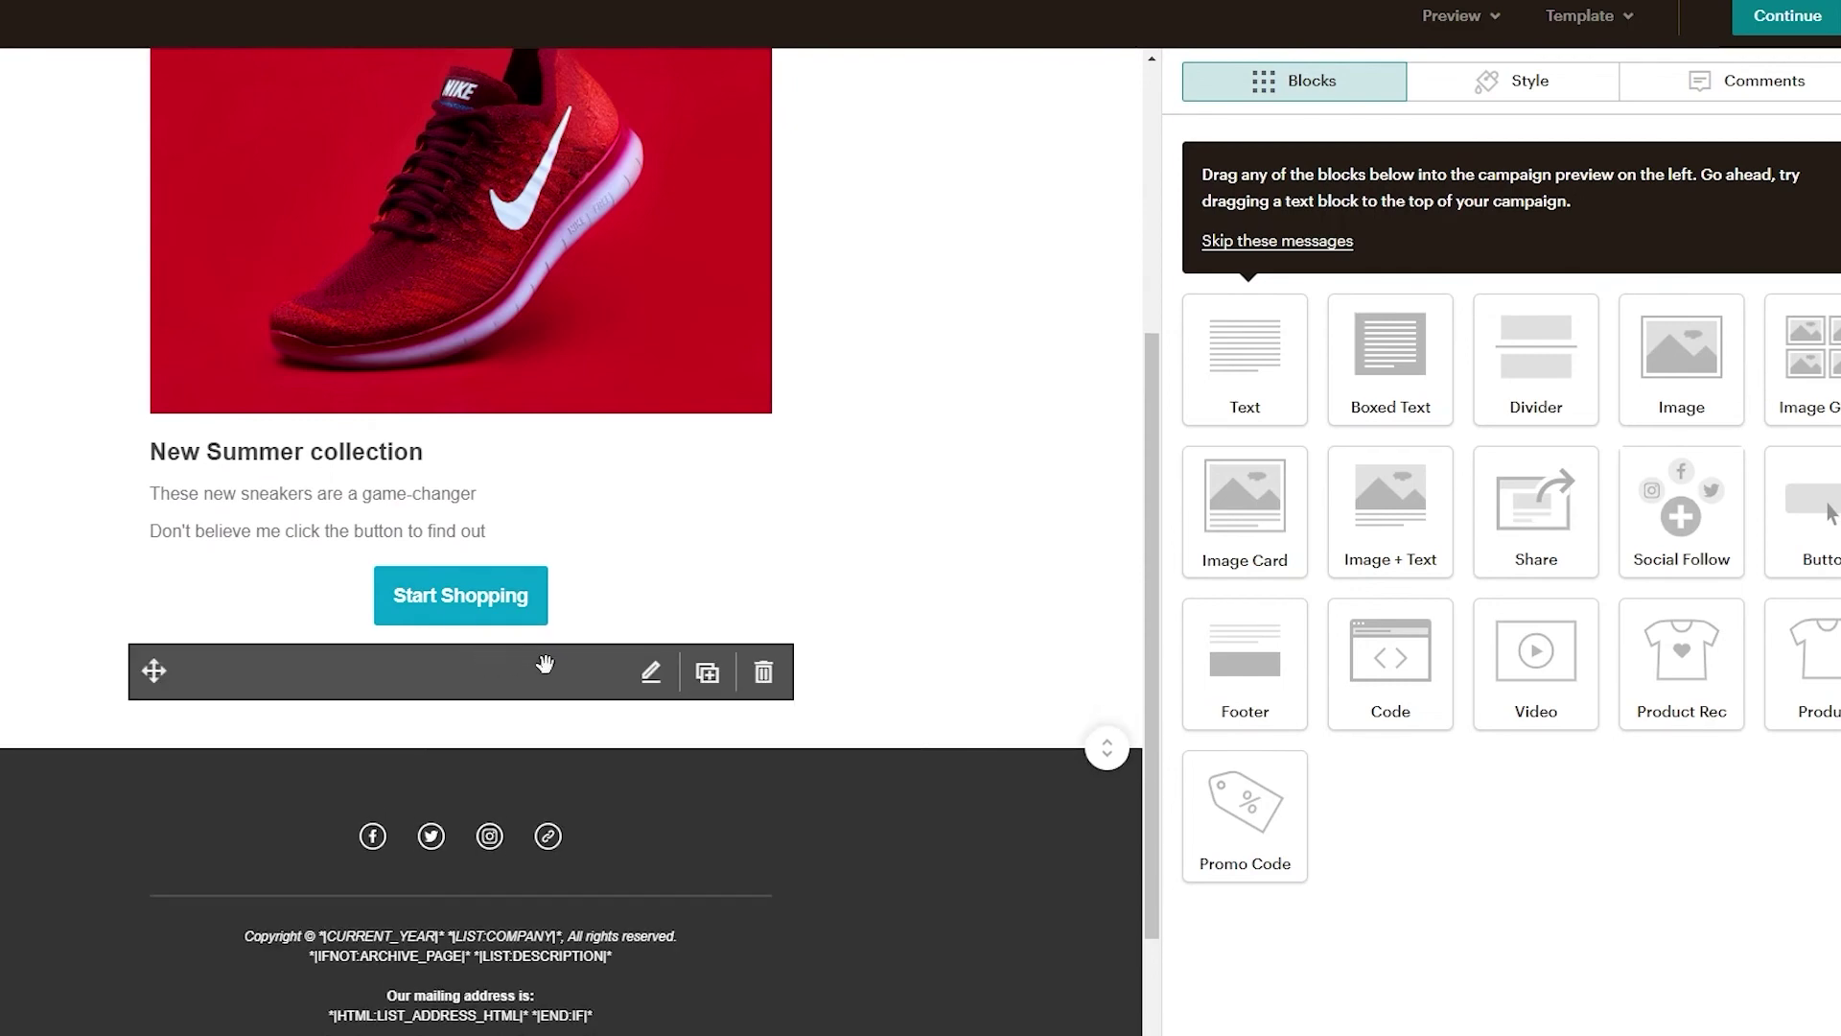
click(760, 673)
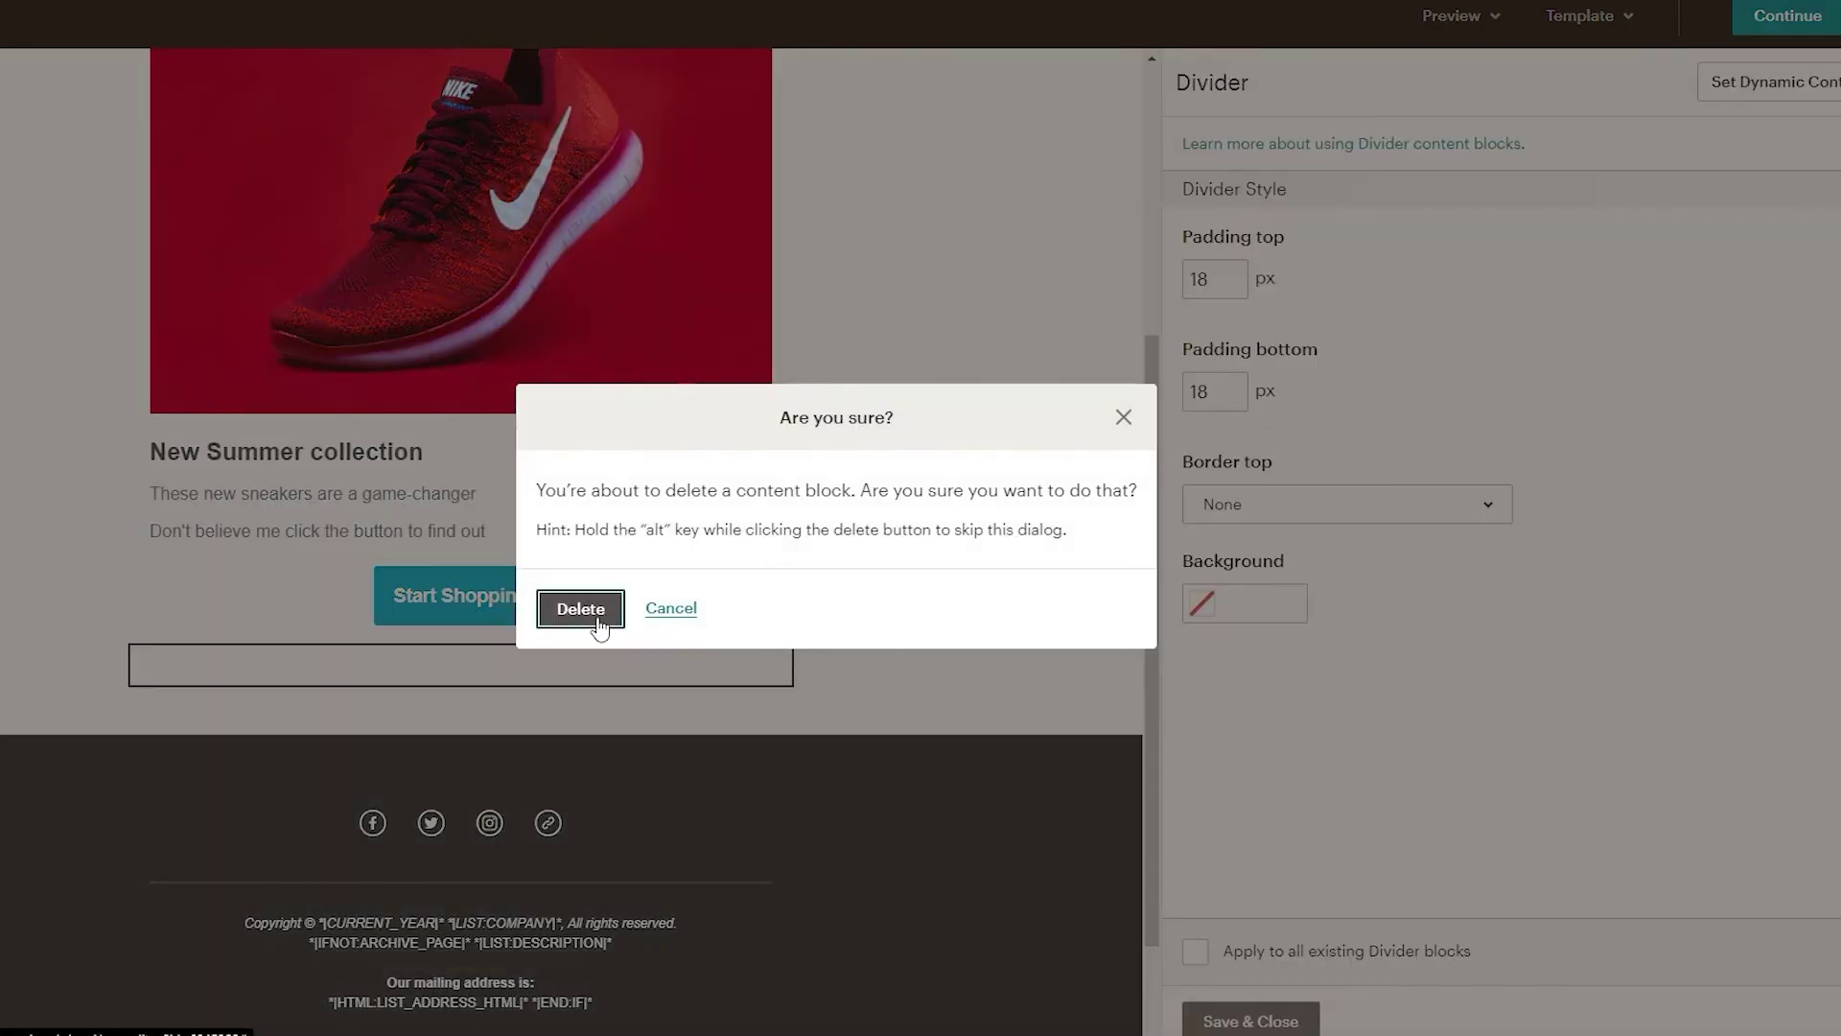
click(596, 620)
scroll(918, 546, up, 3)
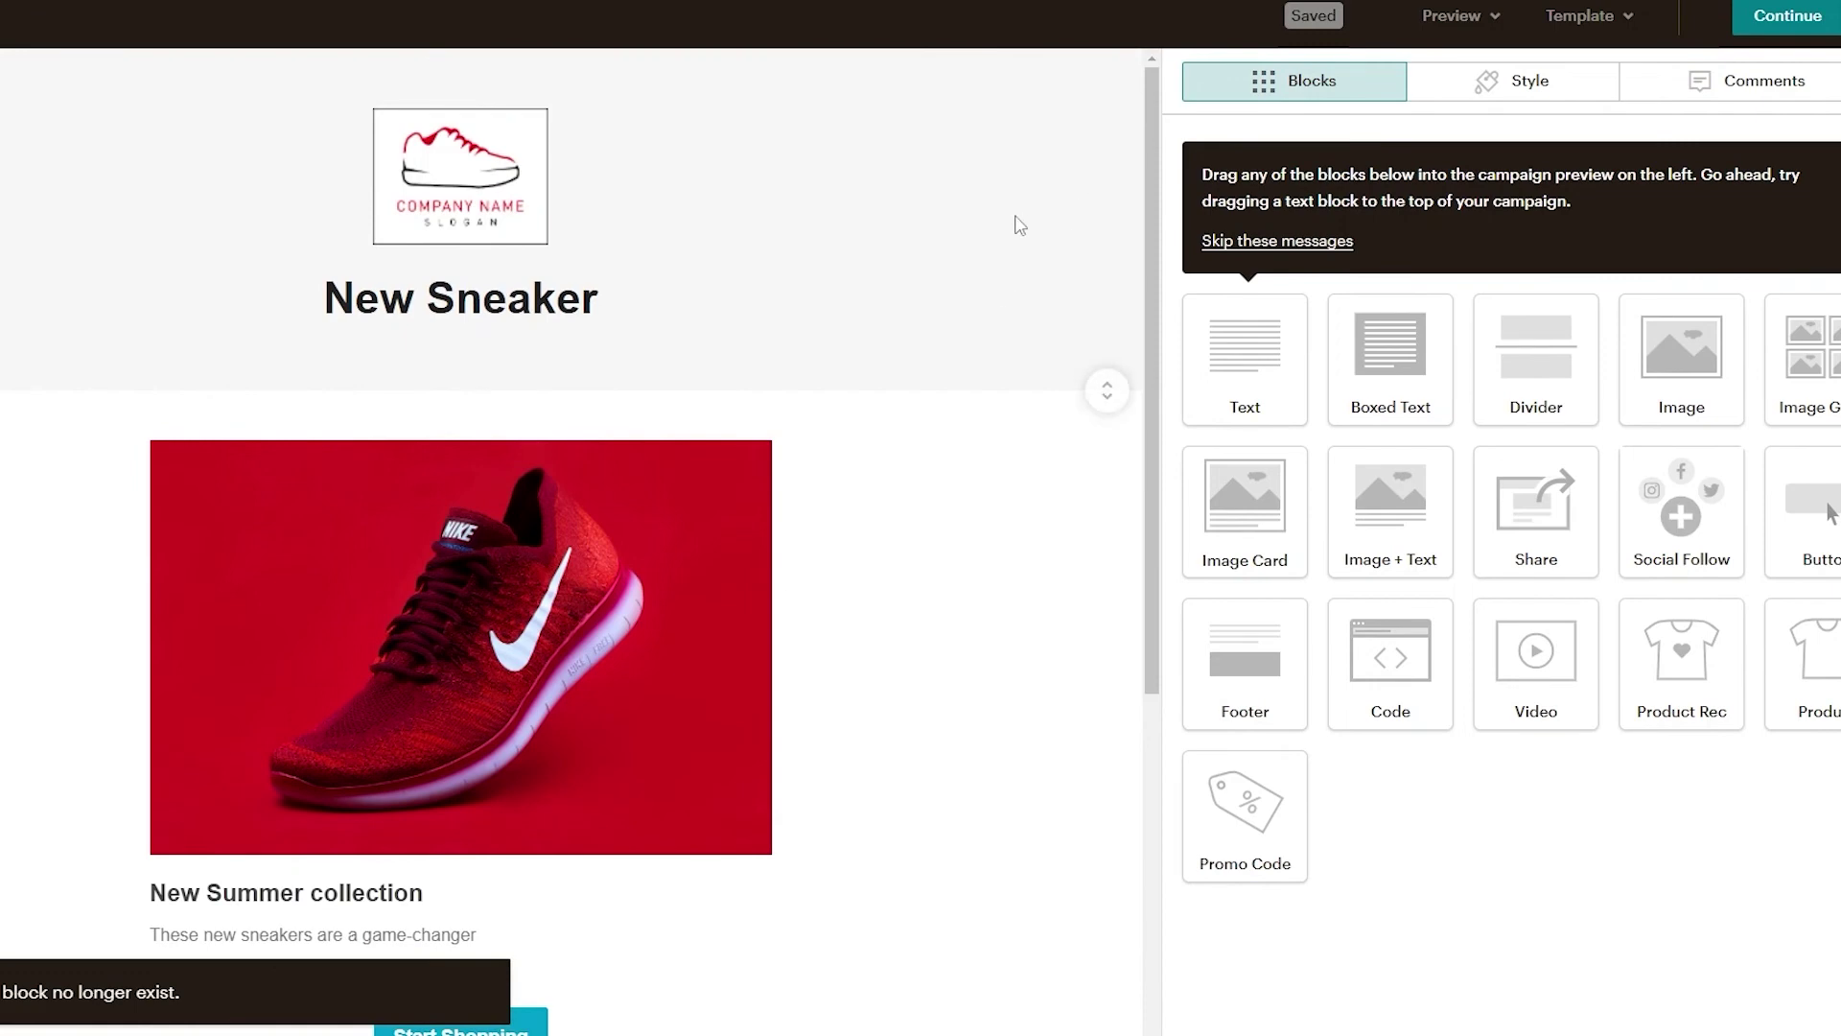
Step: Continue to the Demo campaign checklist (5 recipients, subject New Shoes) and choose Send
click(1758, 36)
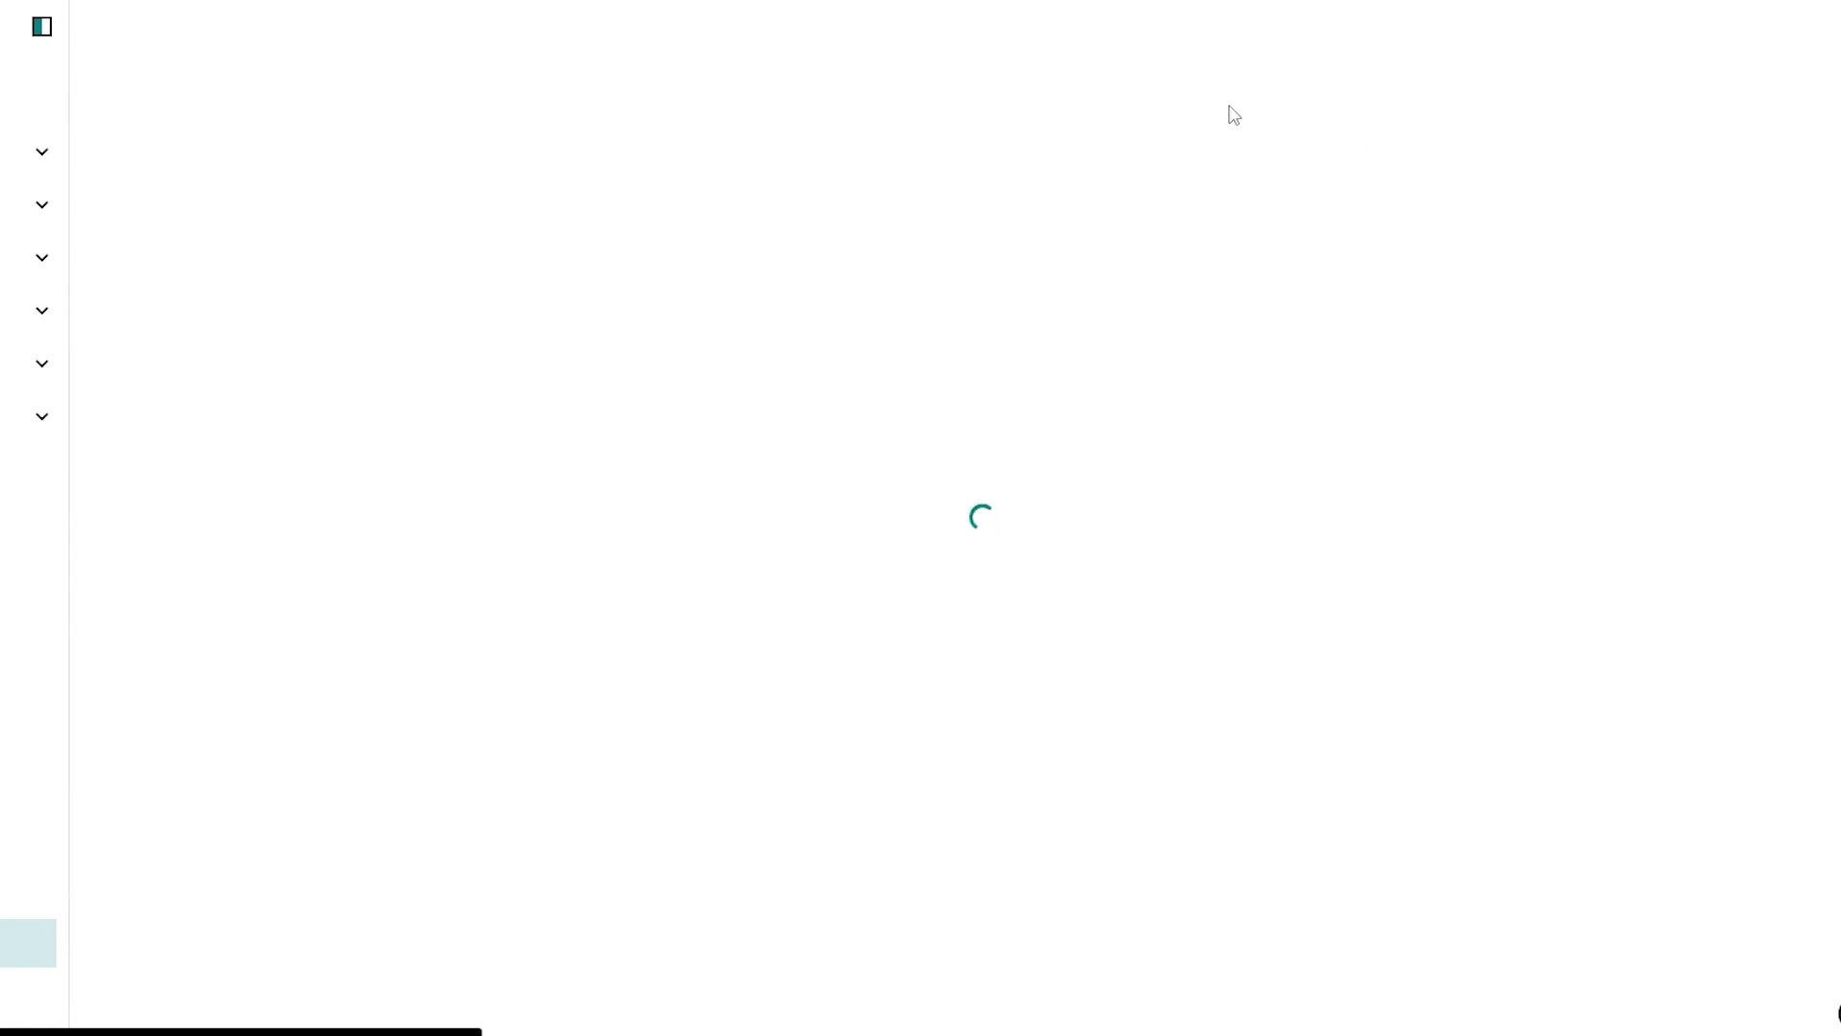
scroll(1105, 211, down, 7)
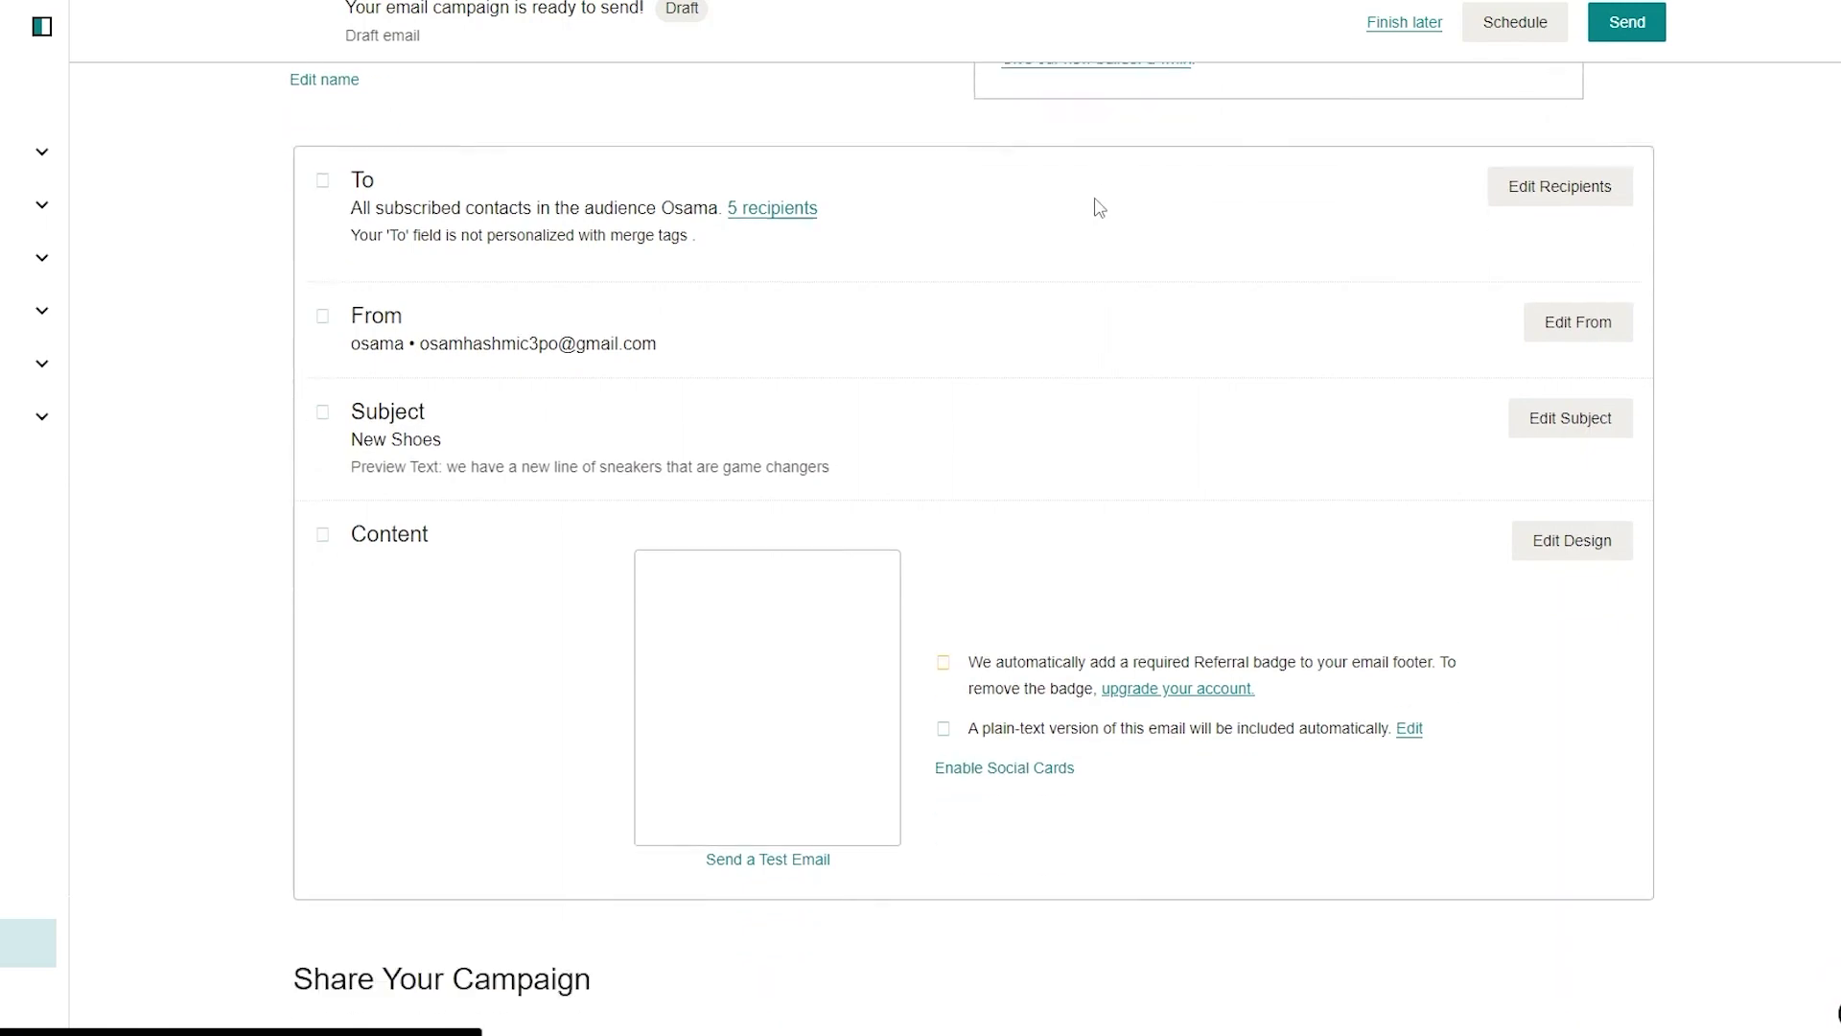
scroll(935, 393, up, 7)
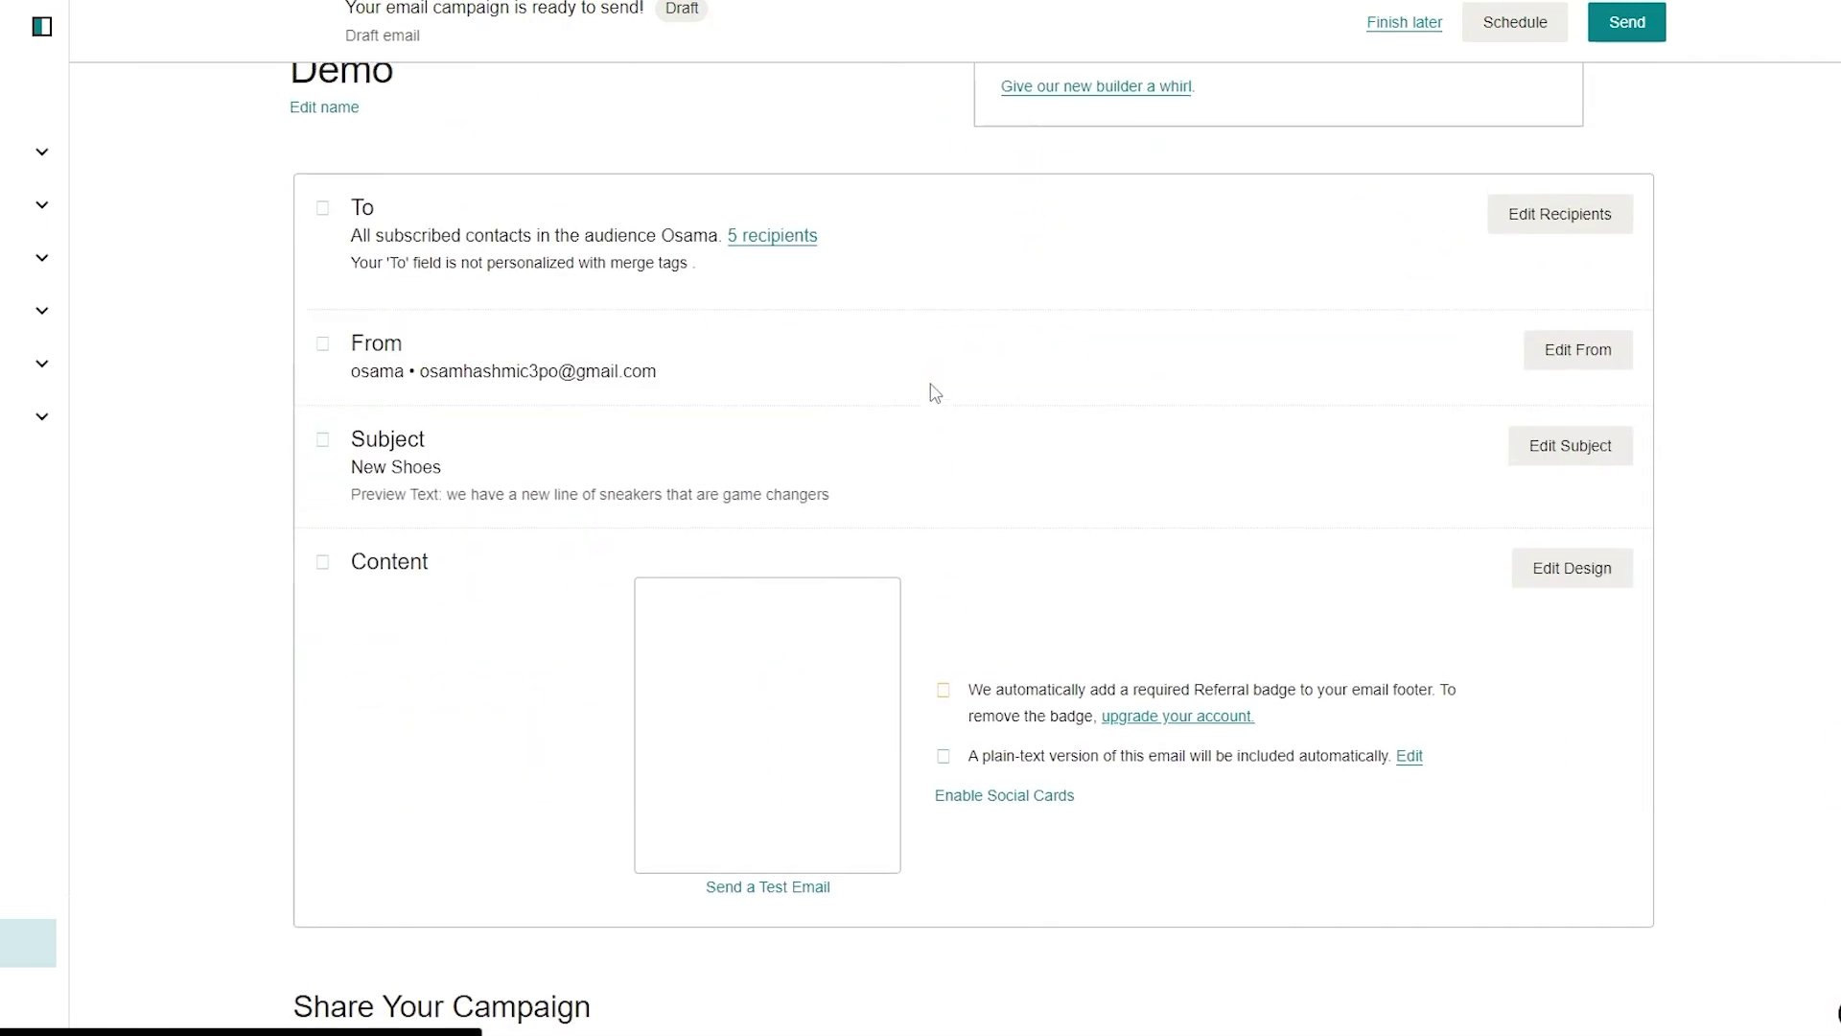
click(1608, 23)
Step: Send the Demo campaign now and refresh the Tempmailo inbox to check for it
click(966, 637)
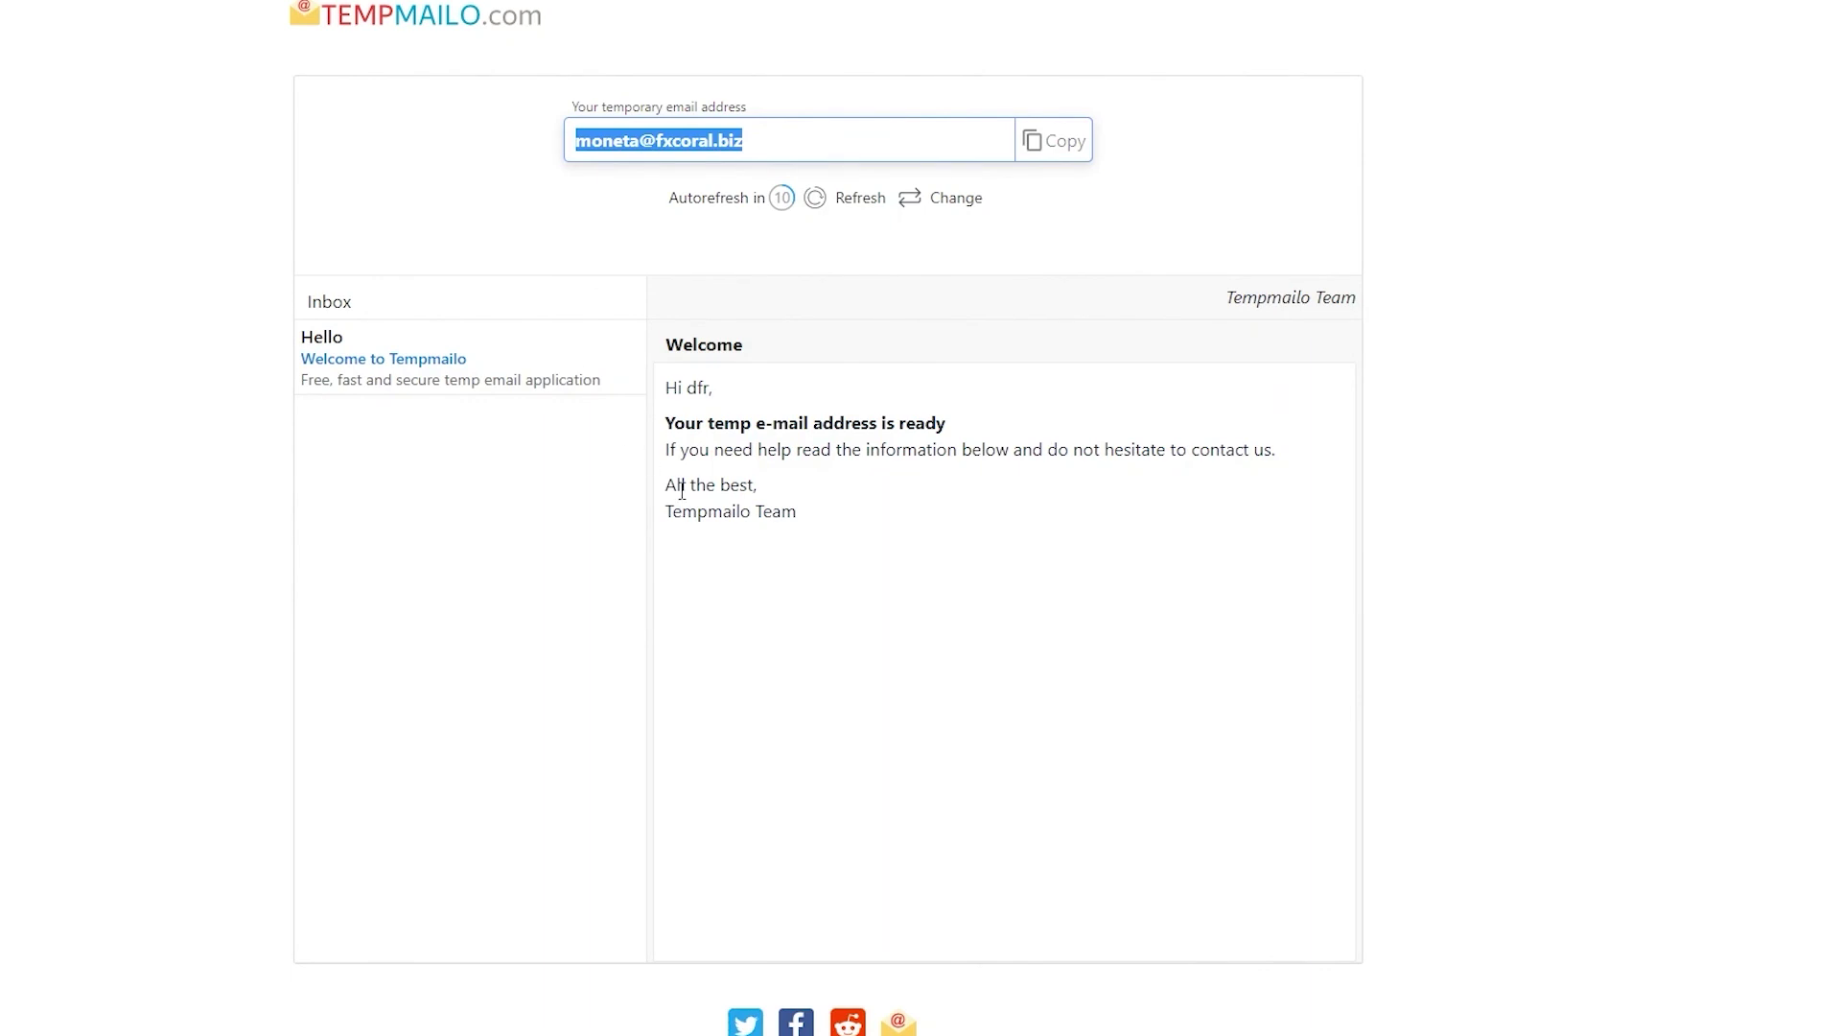
click(871, 198)
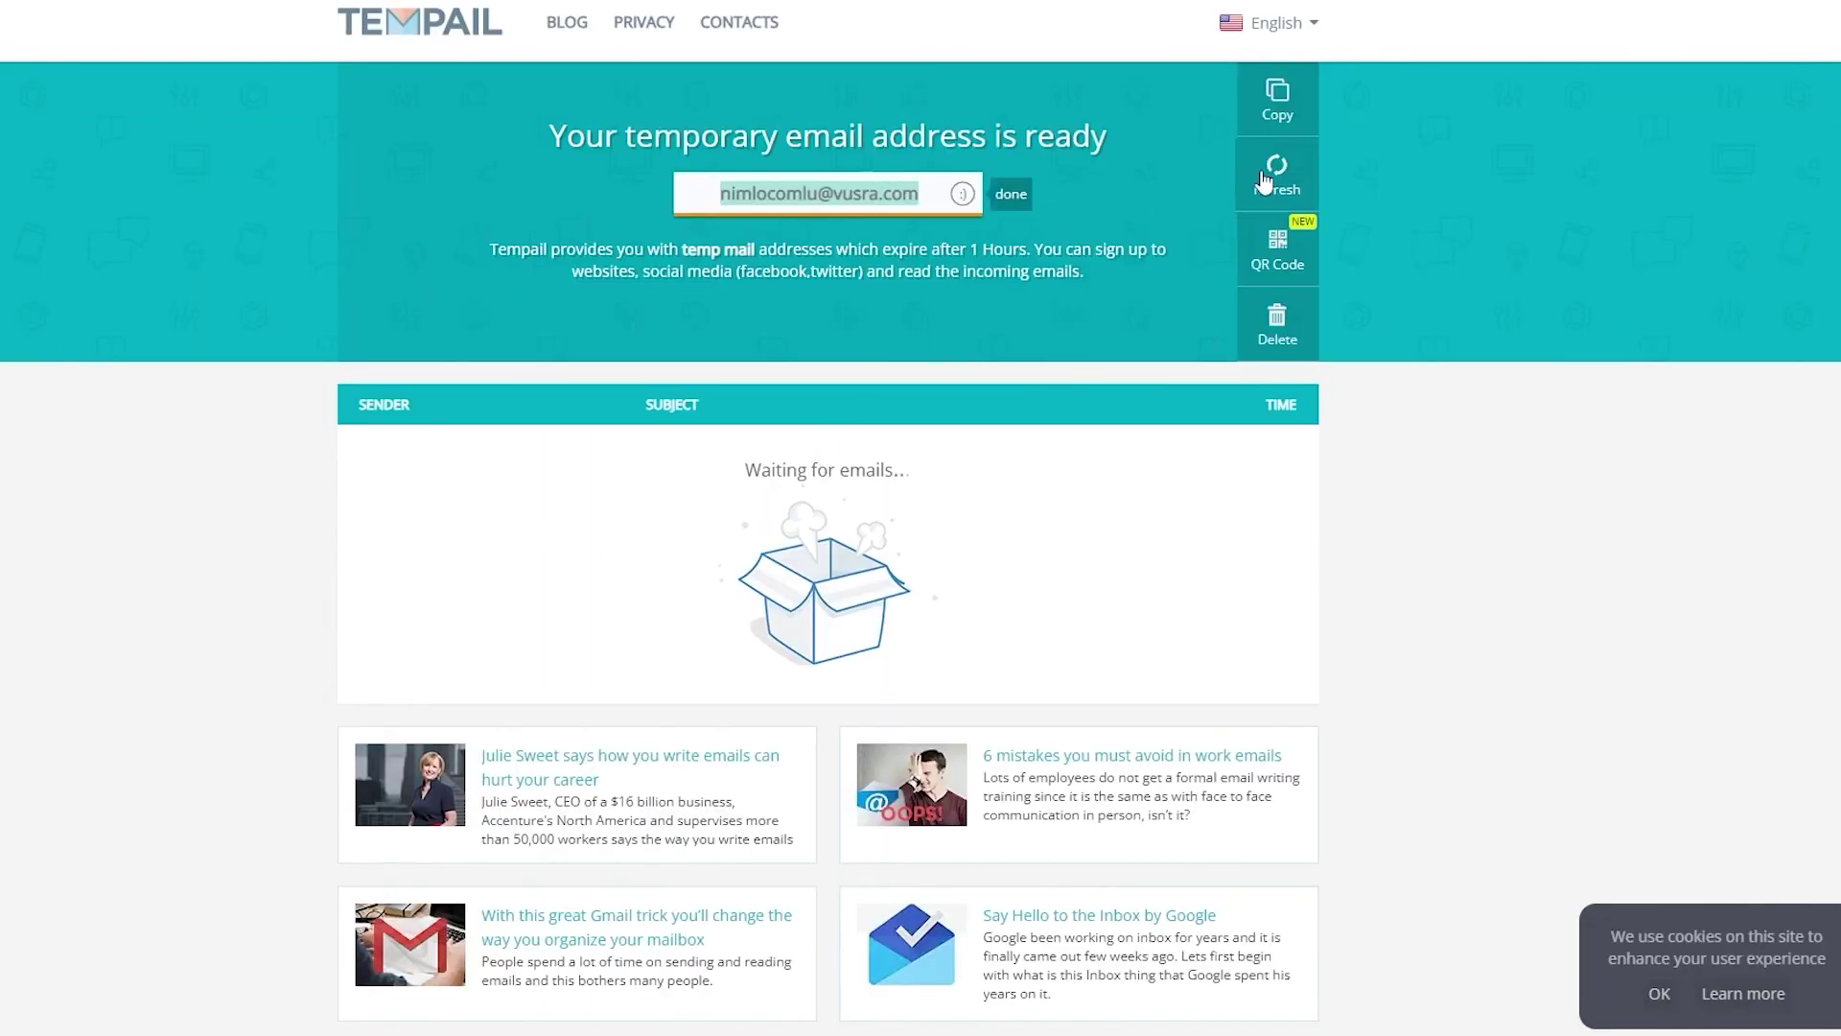
click(1266, 173)
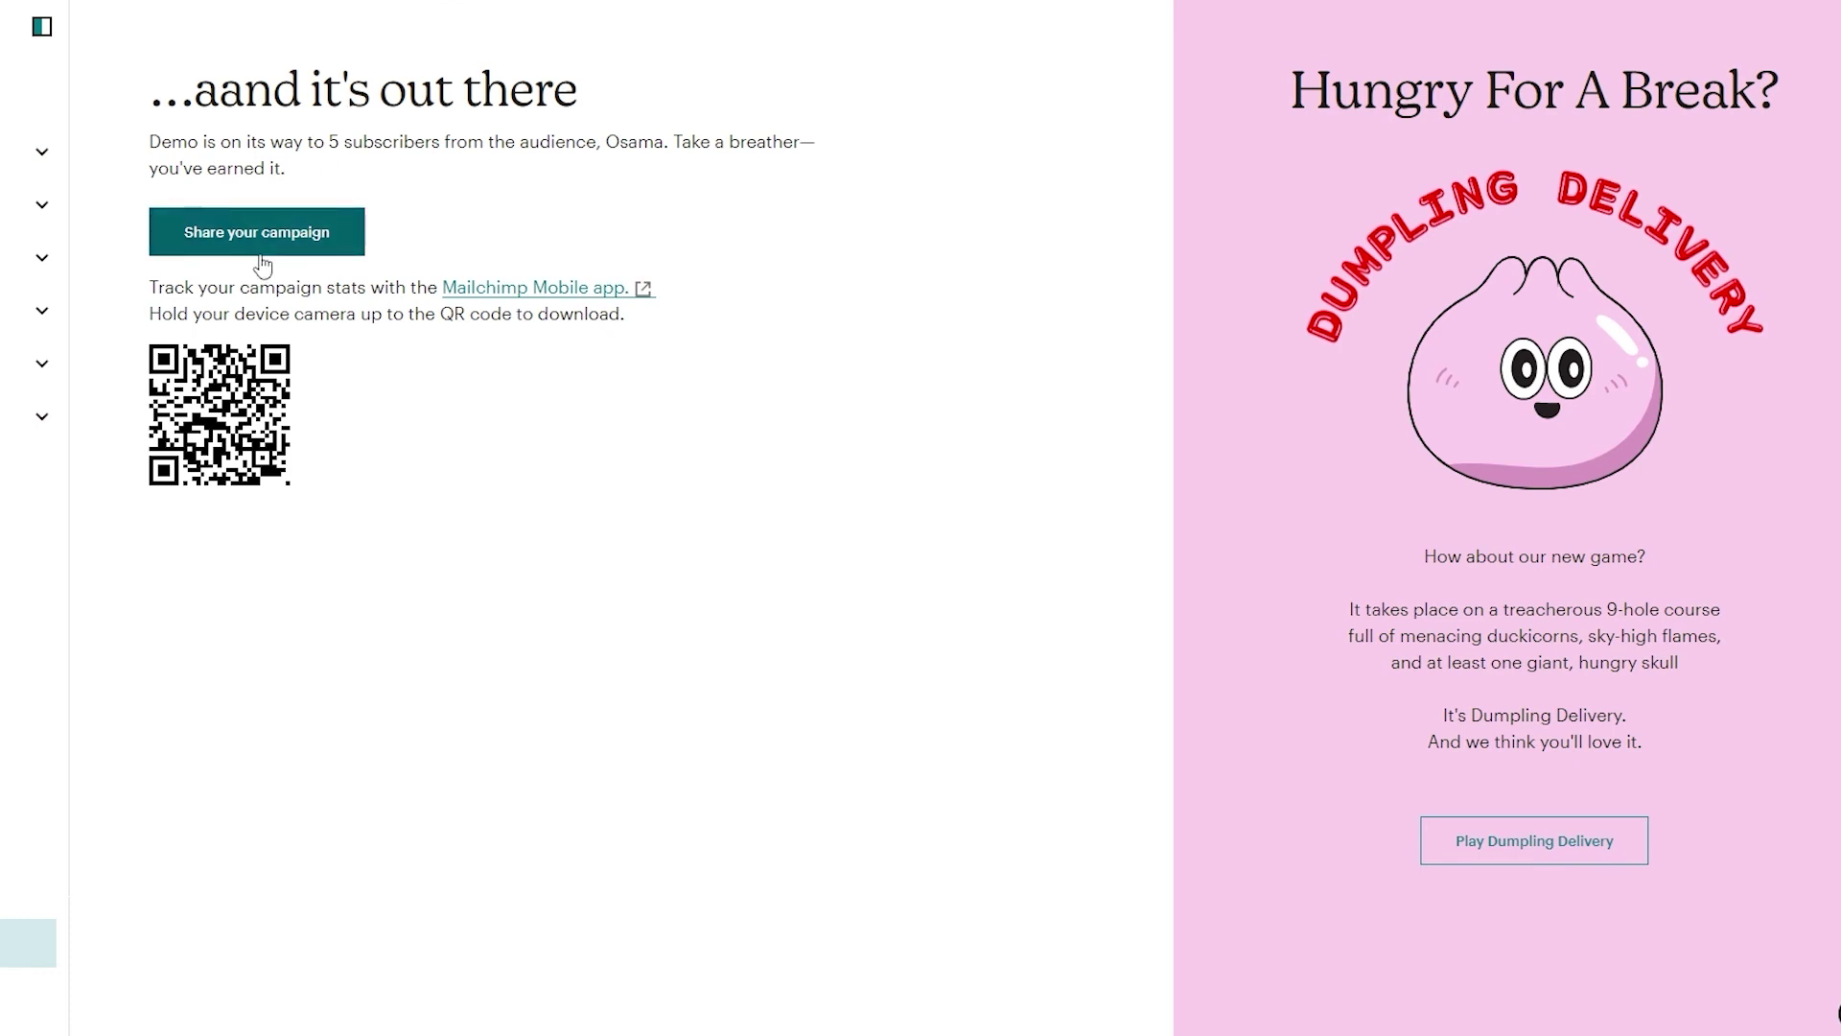
Step: Open All campaigns and look through the list containing the Demo campaign
click(135, 206)
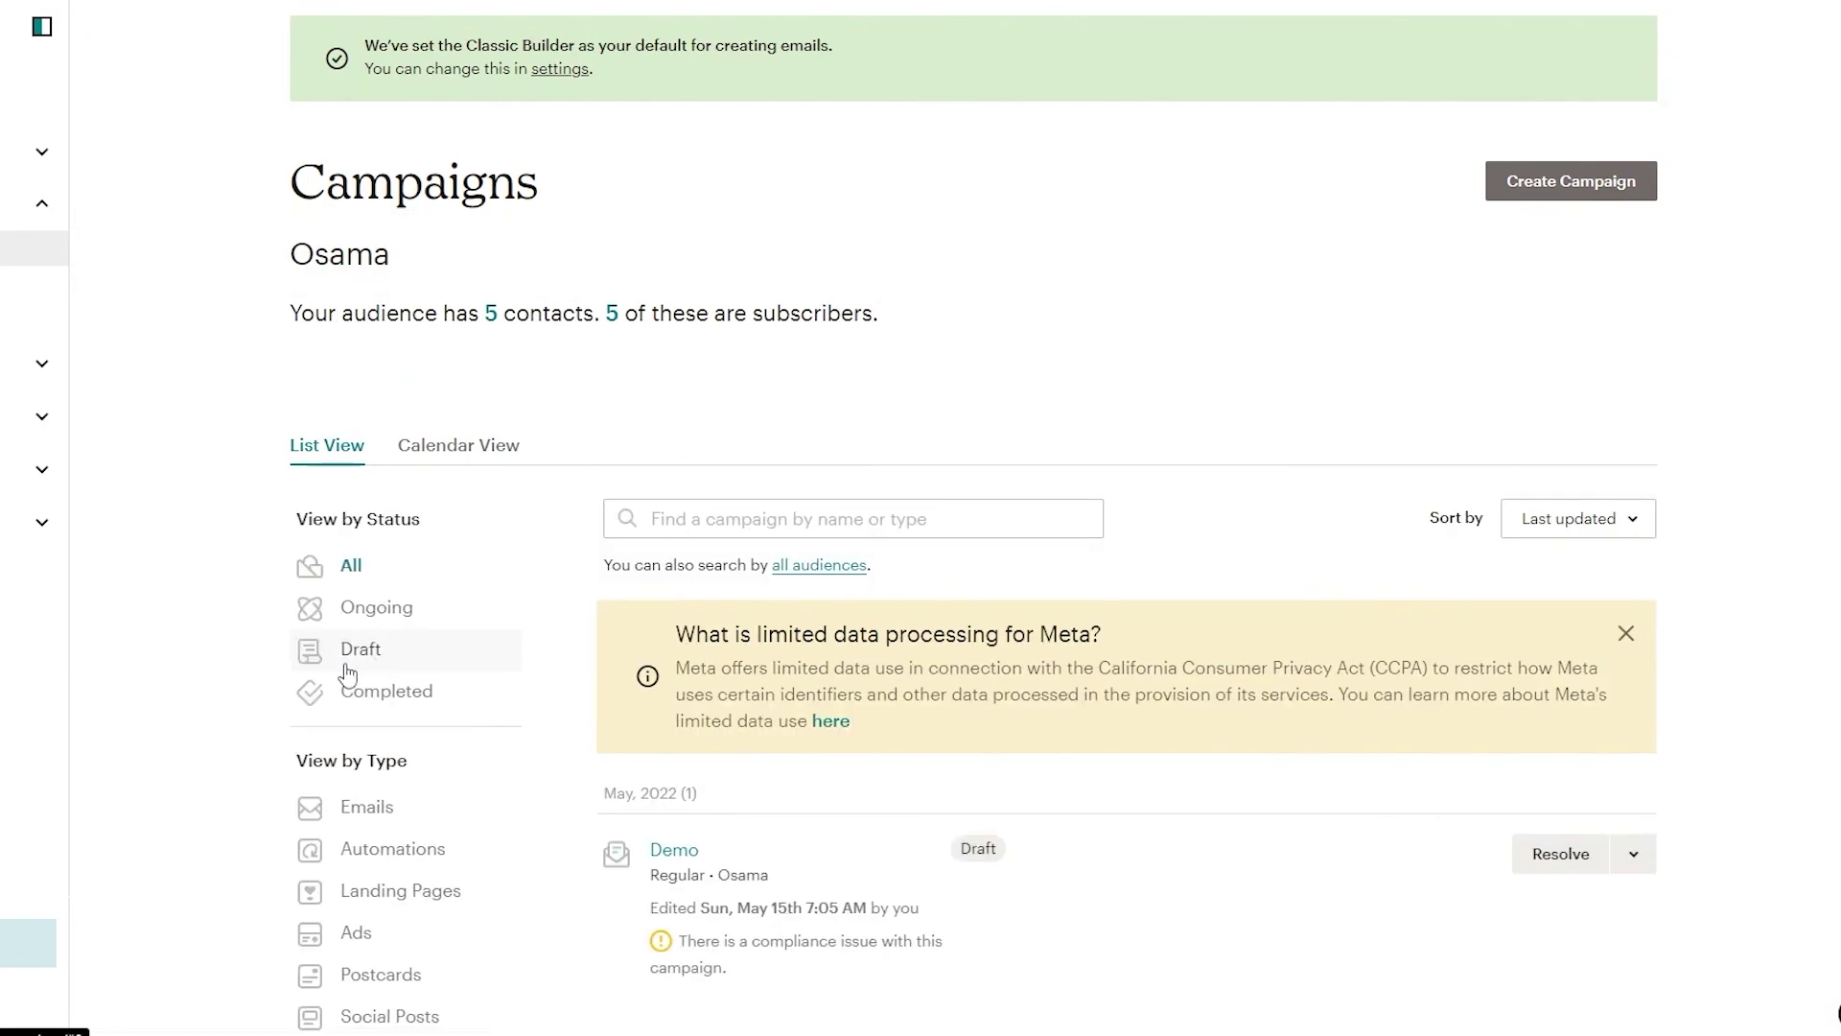
scroll(272, 685, down, 2)
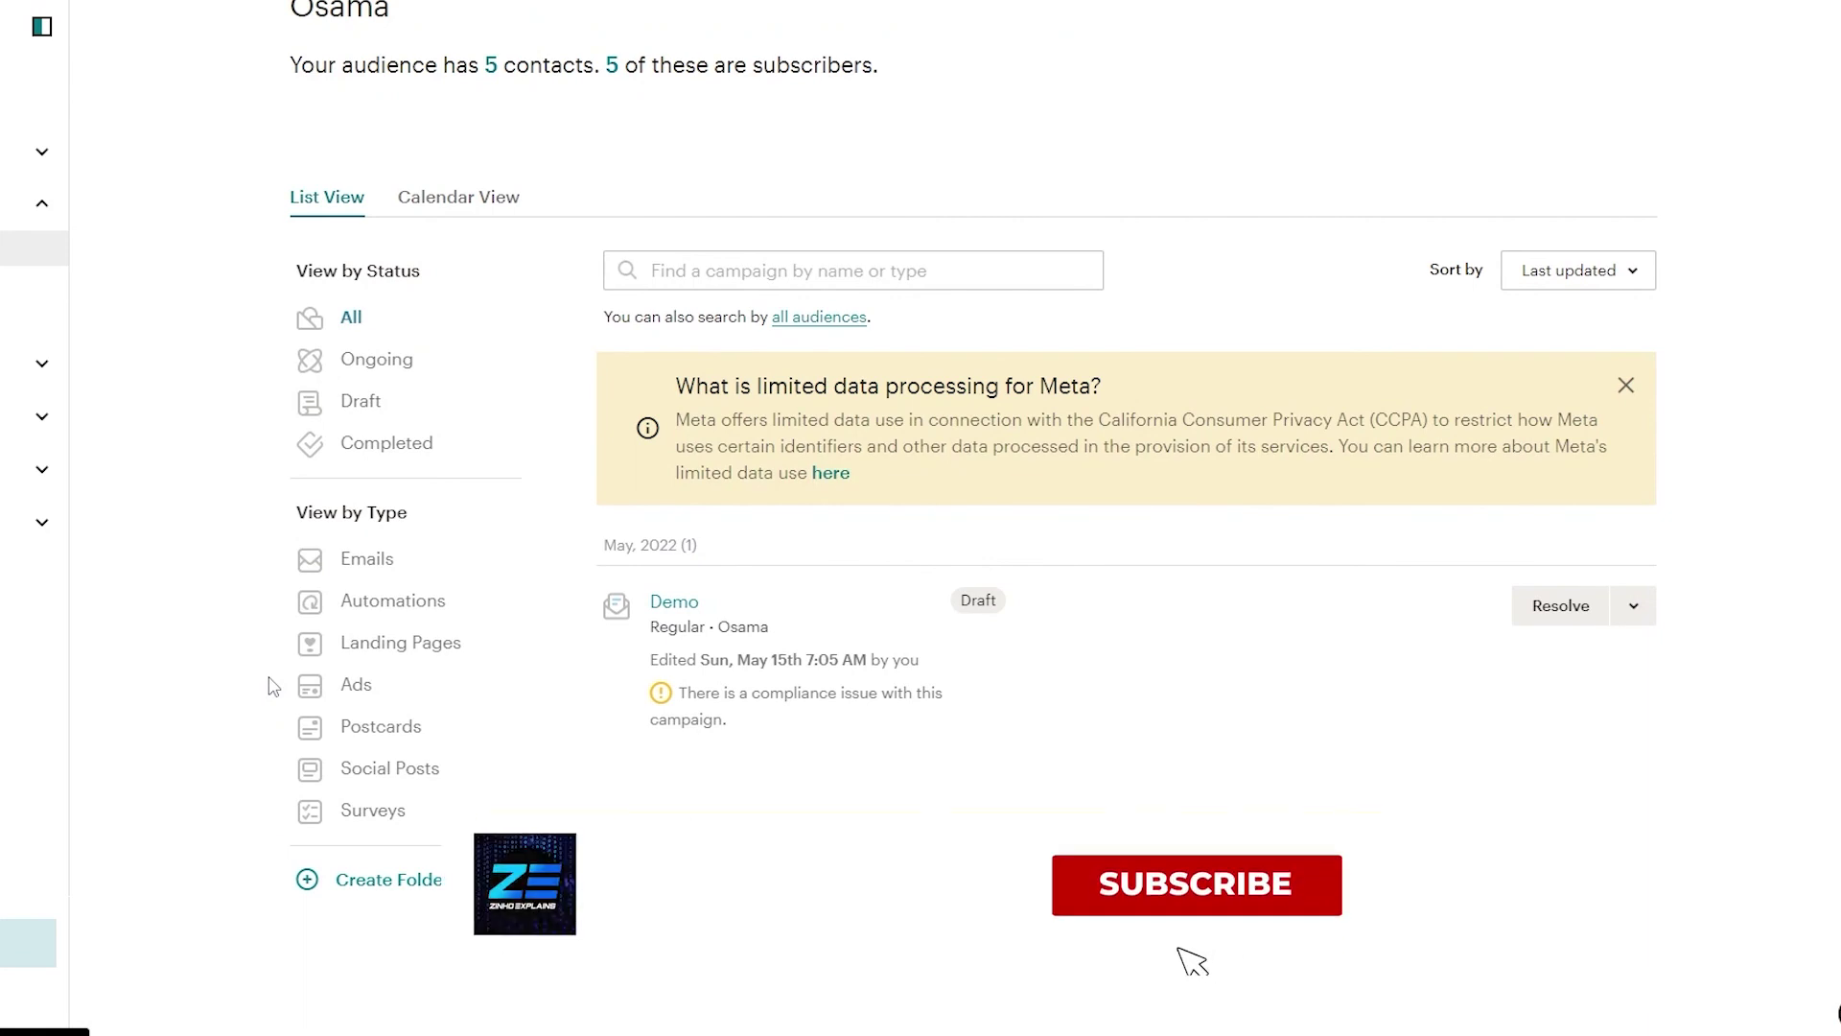
scroll(272, 685, up, 2)
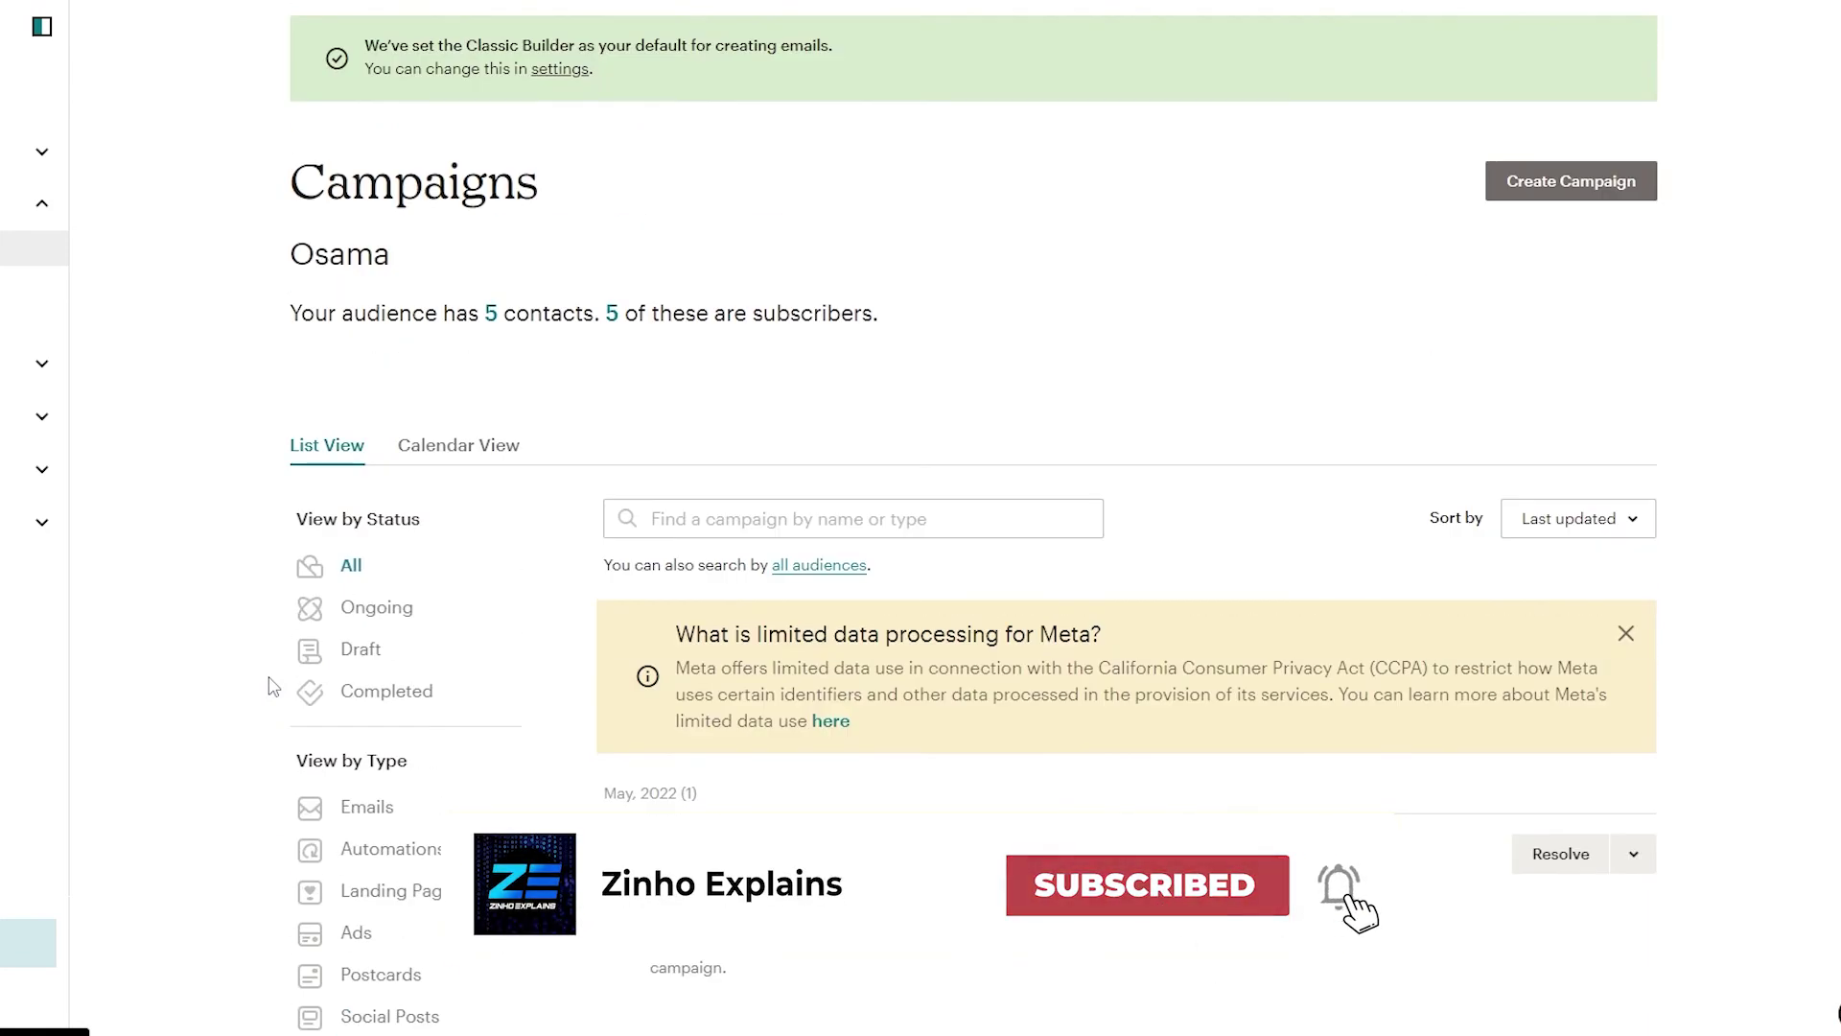
scroll(272, 685, down, 1)
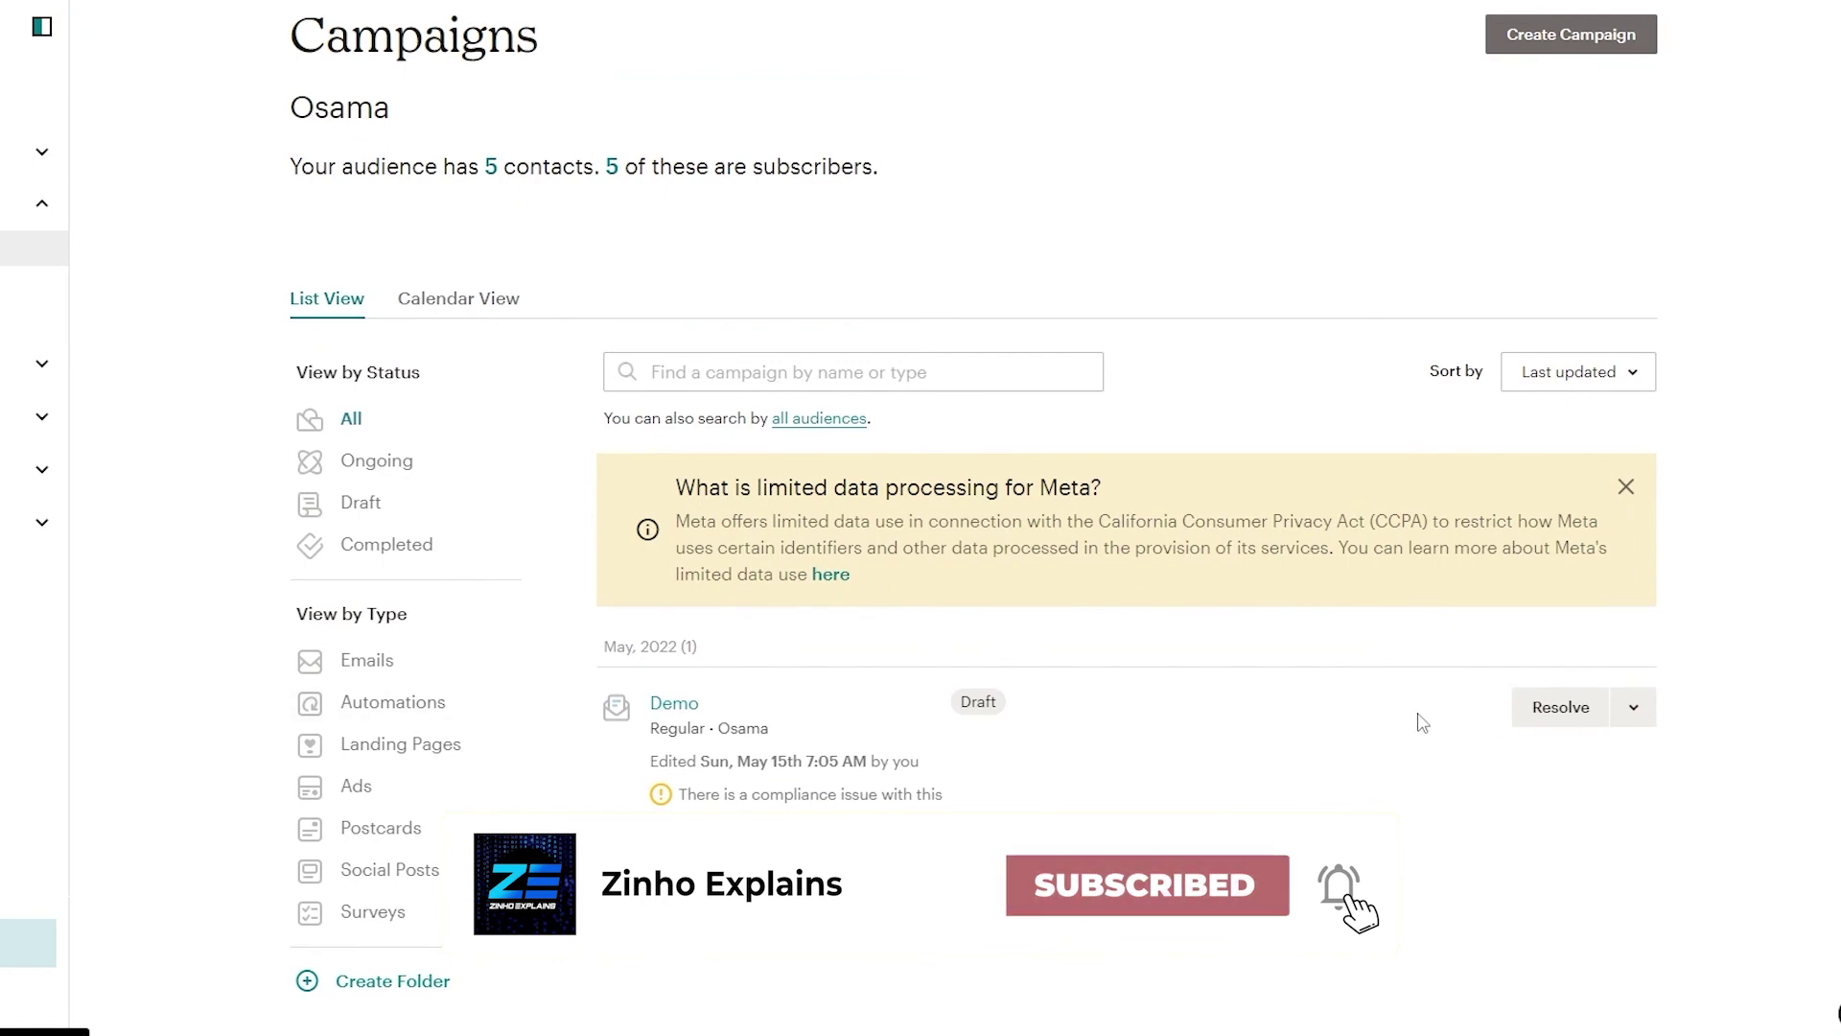